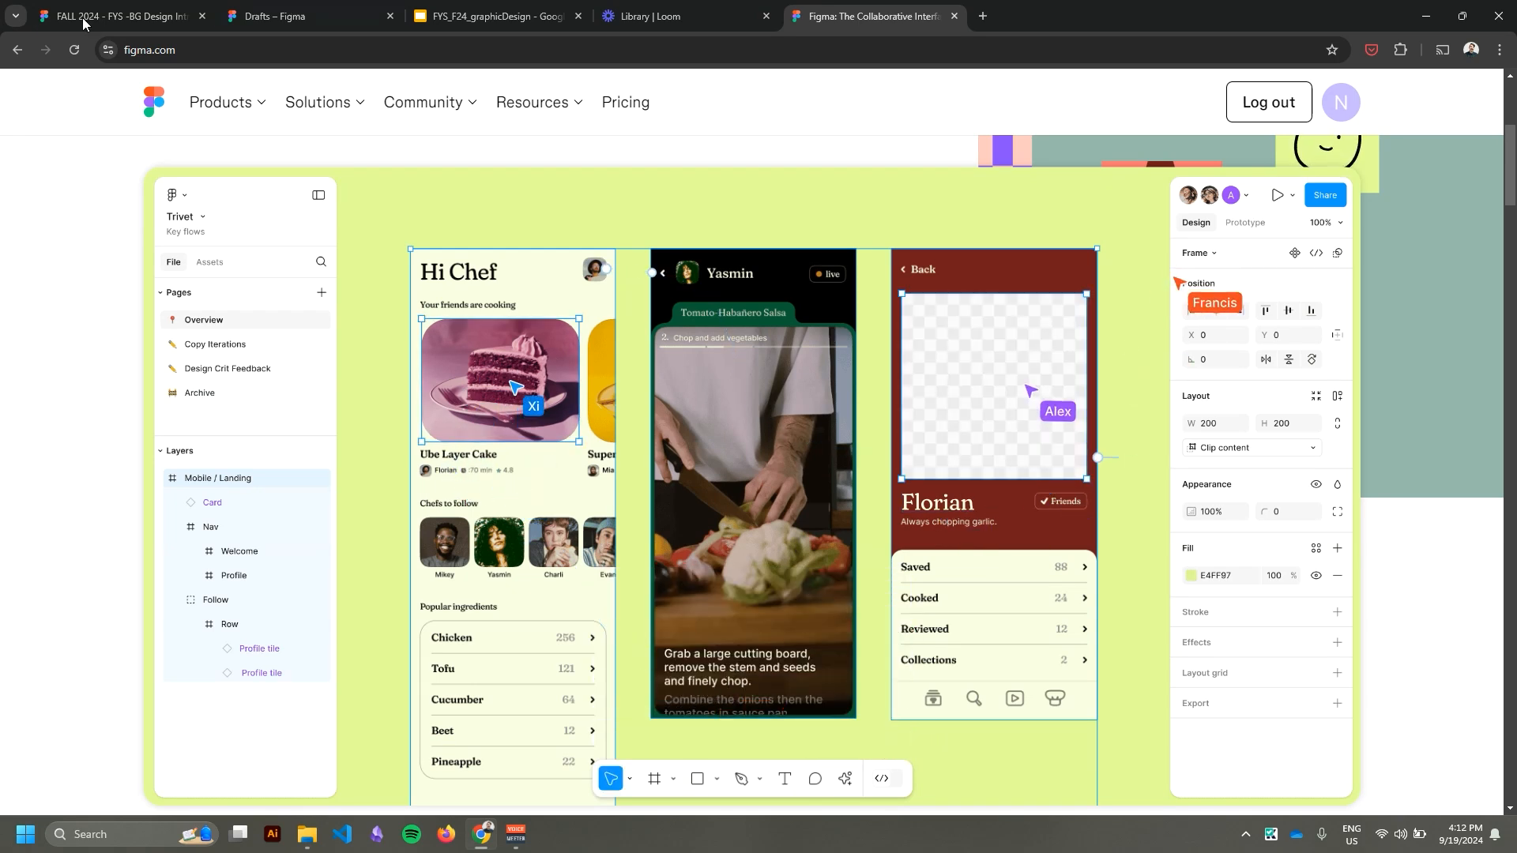
# Create a new design file in the drafts of the FYS_BGD team.
pyautogui.click(253, 27)
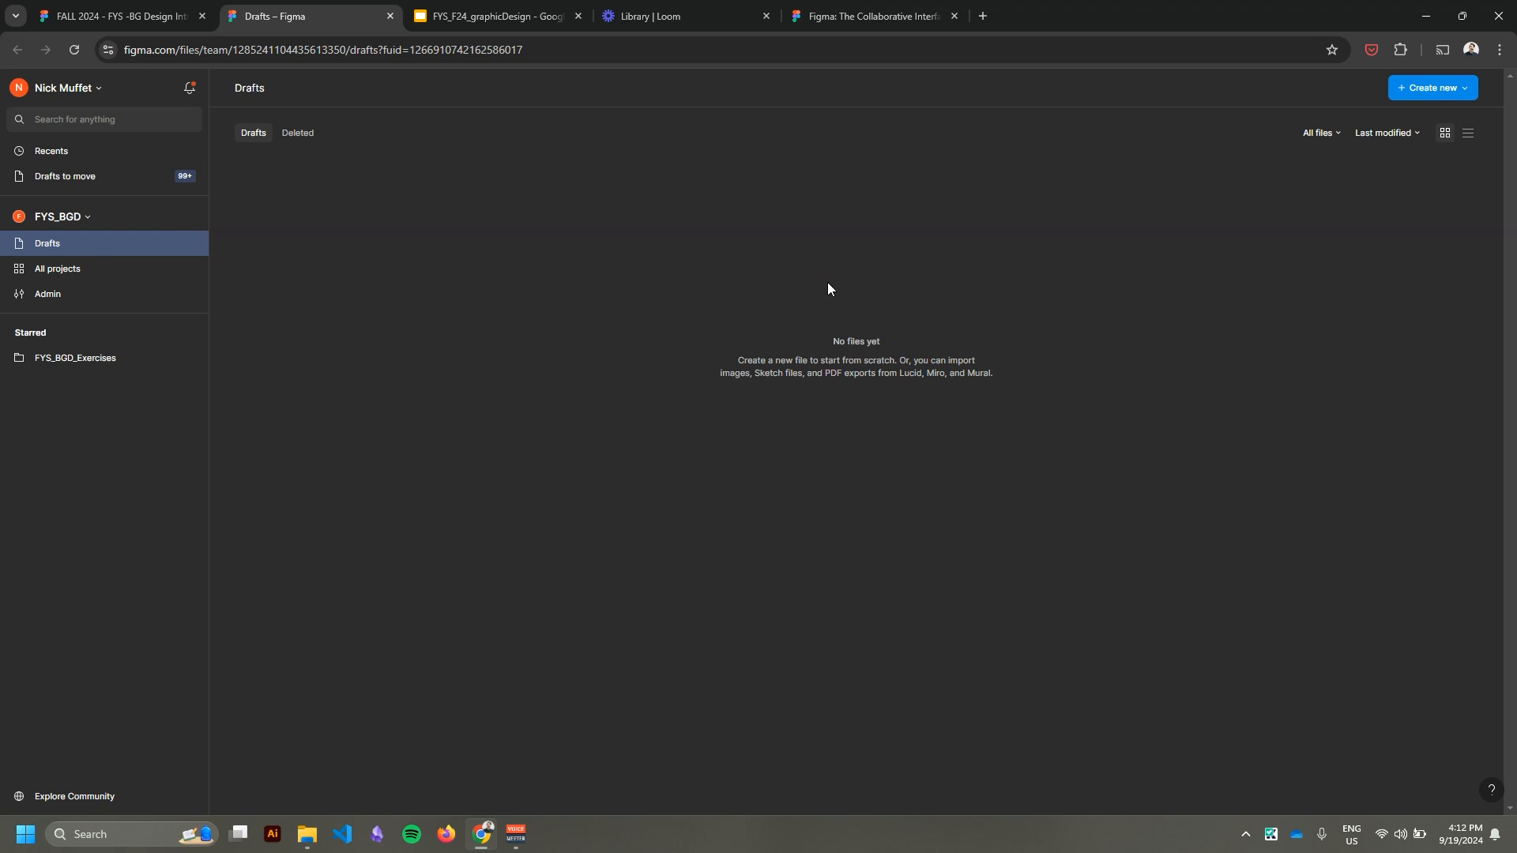
pyautogui.click(73, 272)
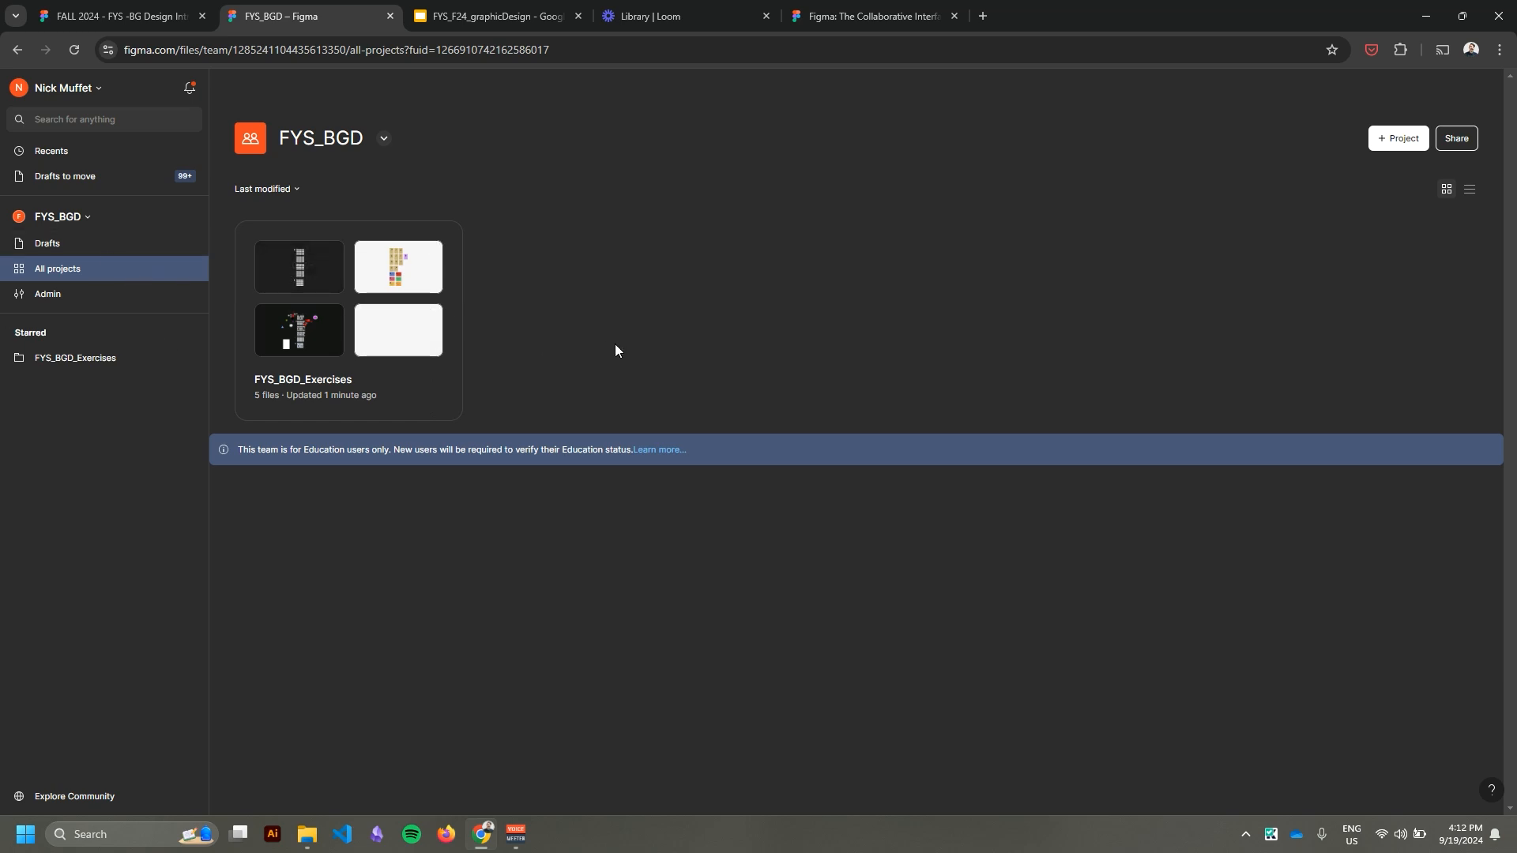
pyautogui.click(40, 249)
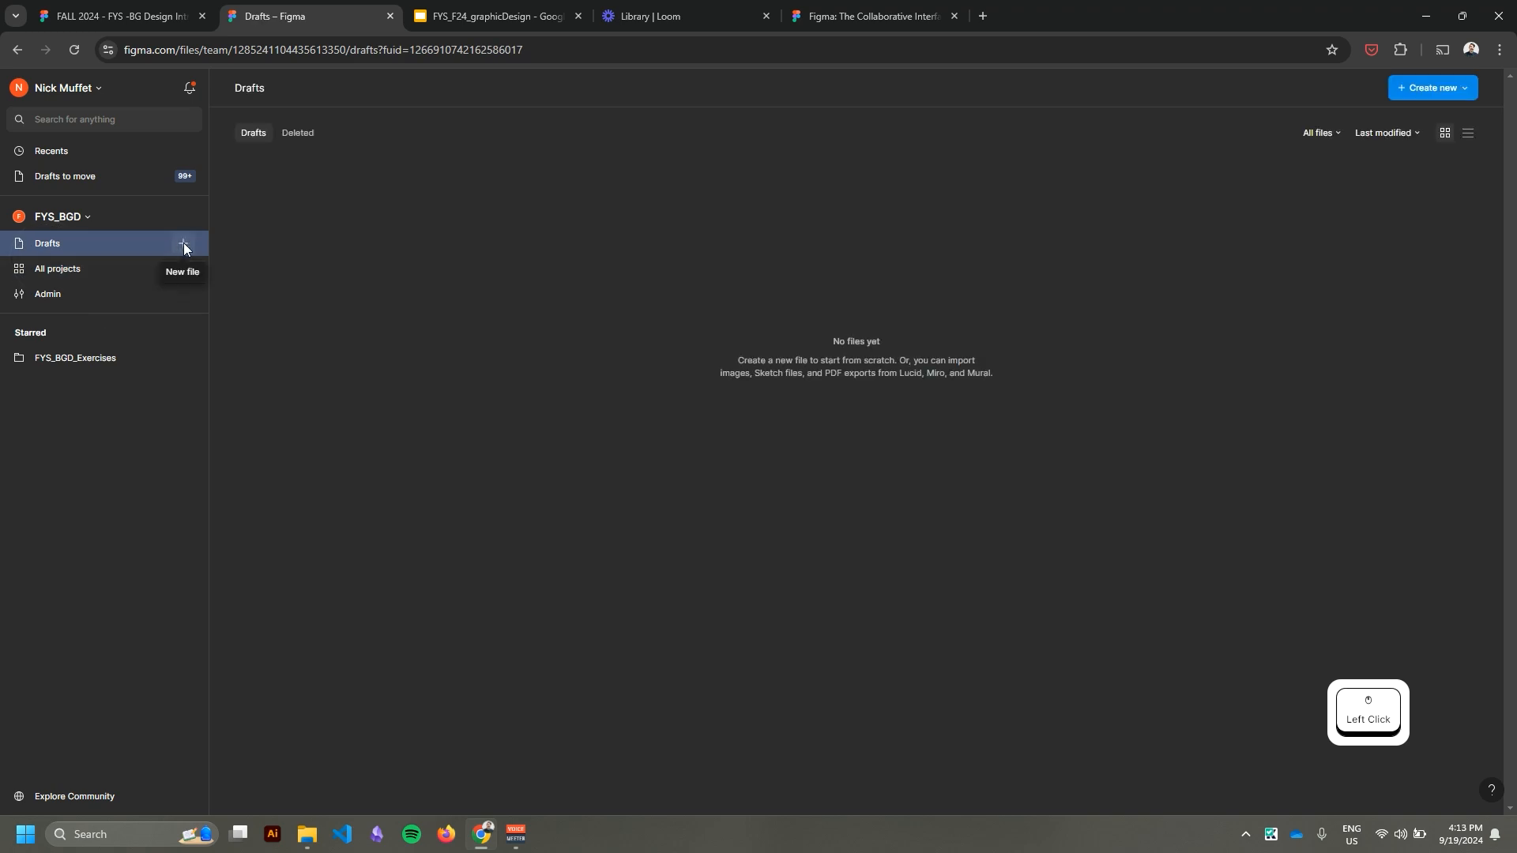
pyautogui.click(184, 247)
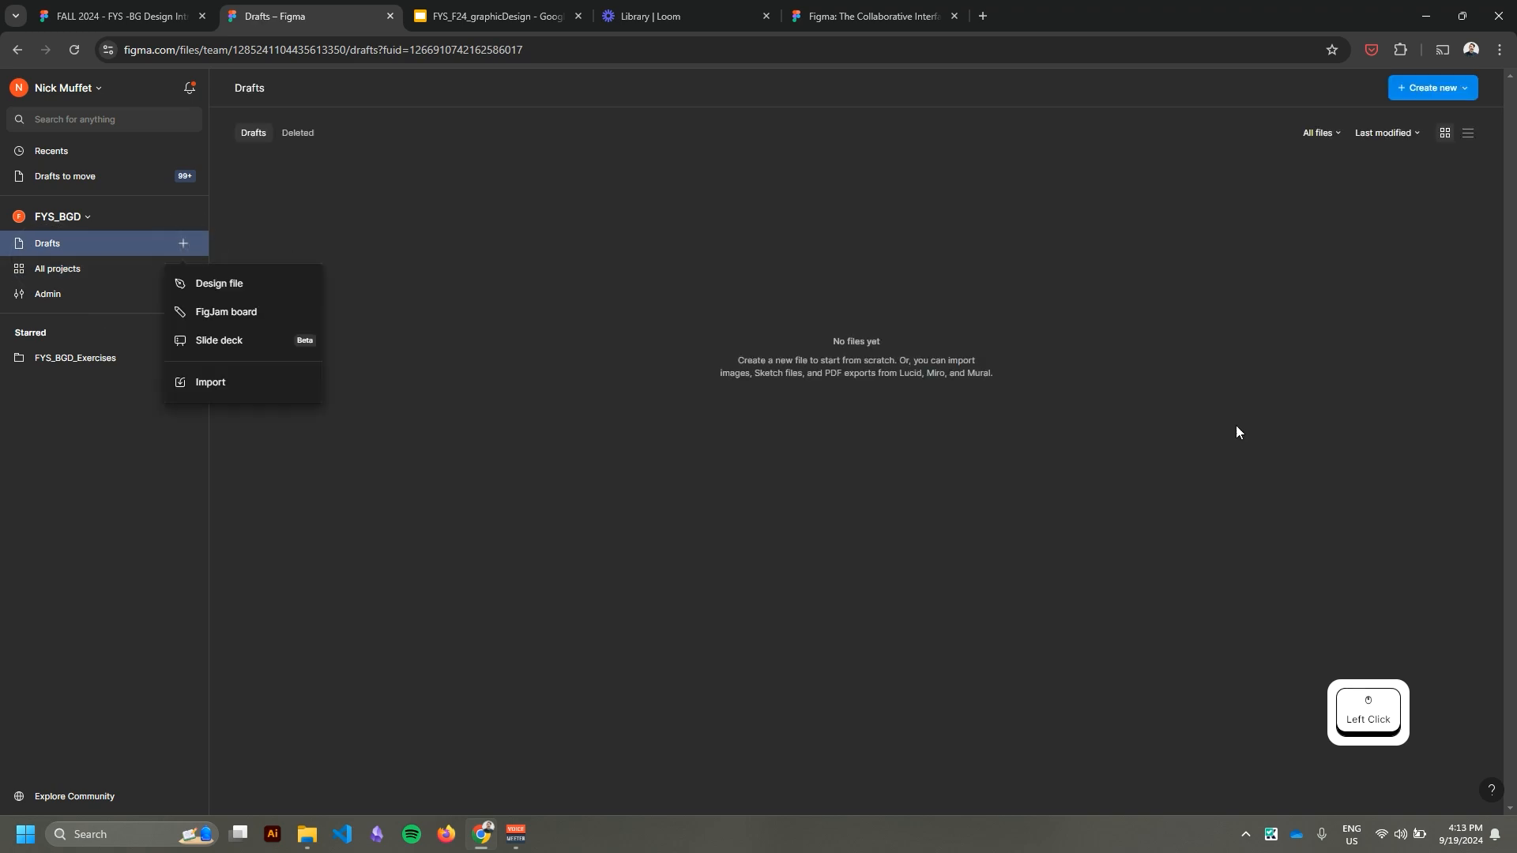
pyautogui.click(207, 291)
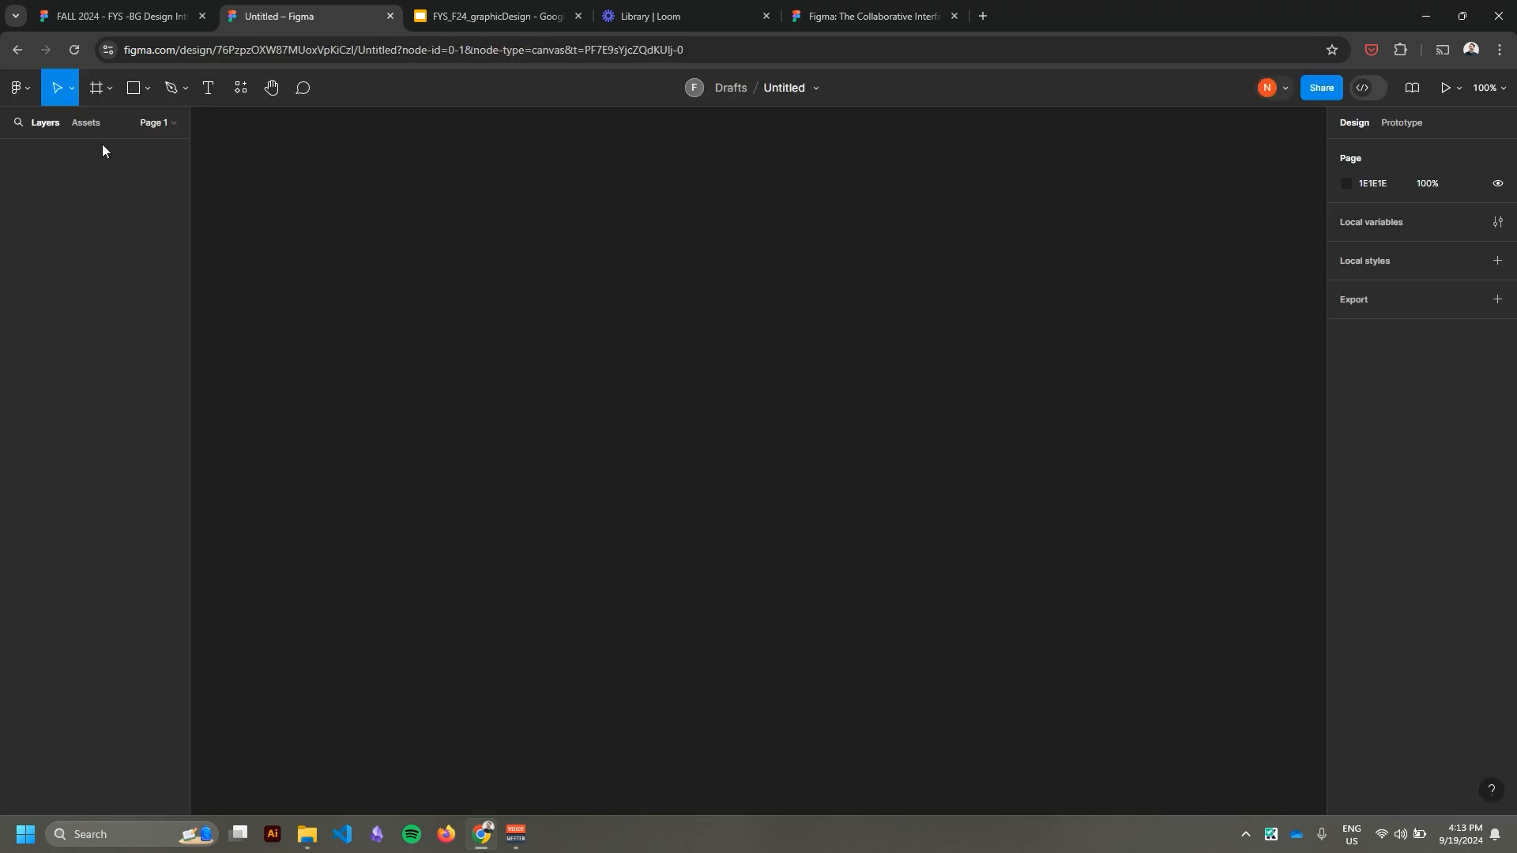
# Enable the scroll wheel zoom and right-click-and-drag panning options in the preferences.
pyautogui.click(19, 88)
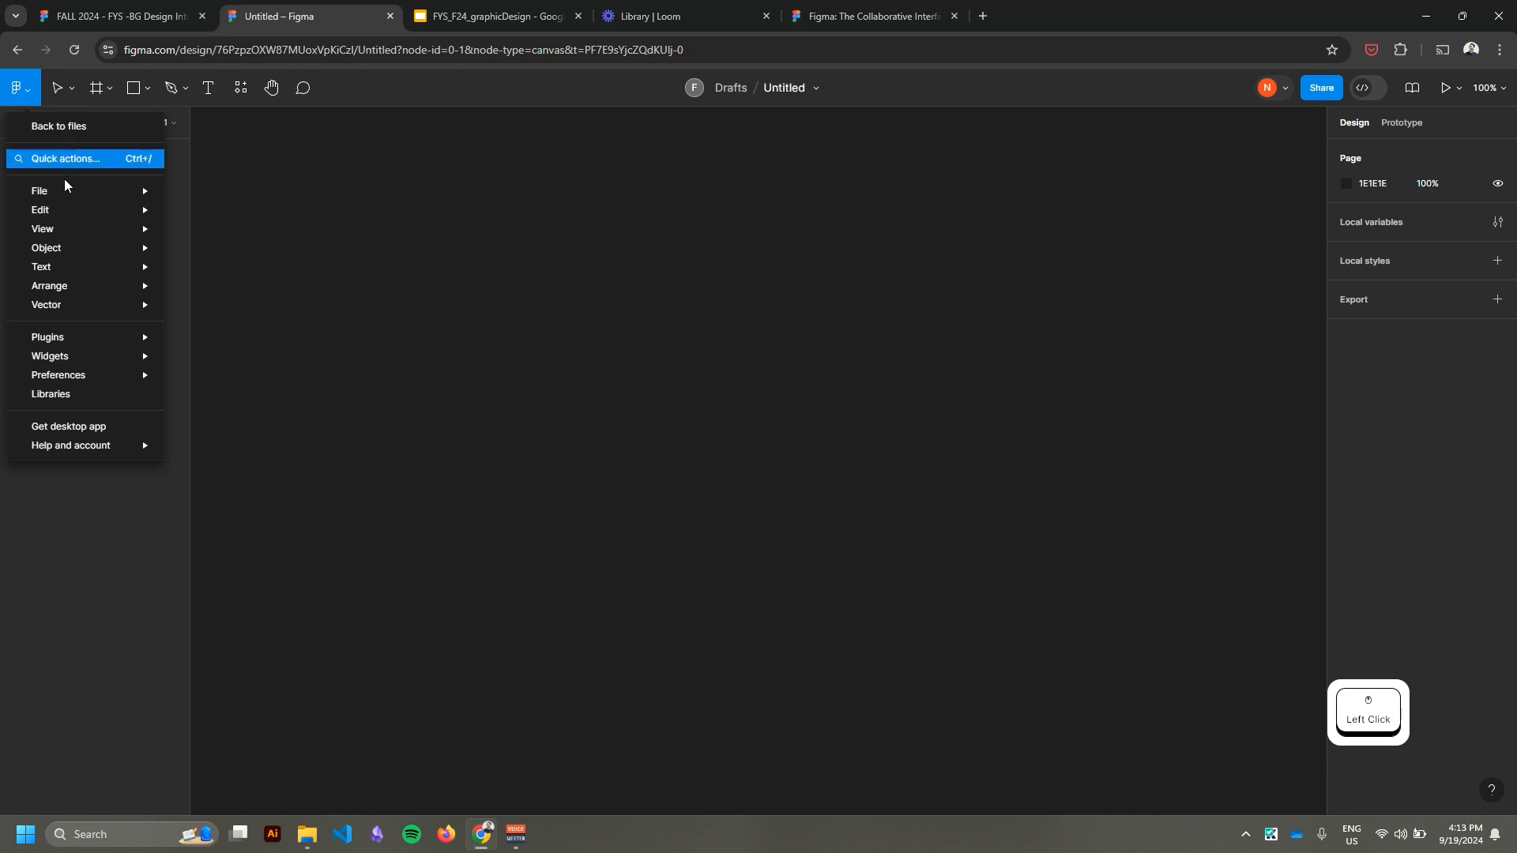
pyautogui.moveTo(62, 192)
pyautogui.moveTo(75, 385)
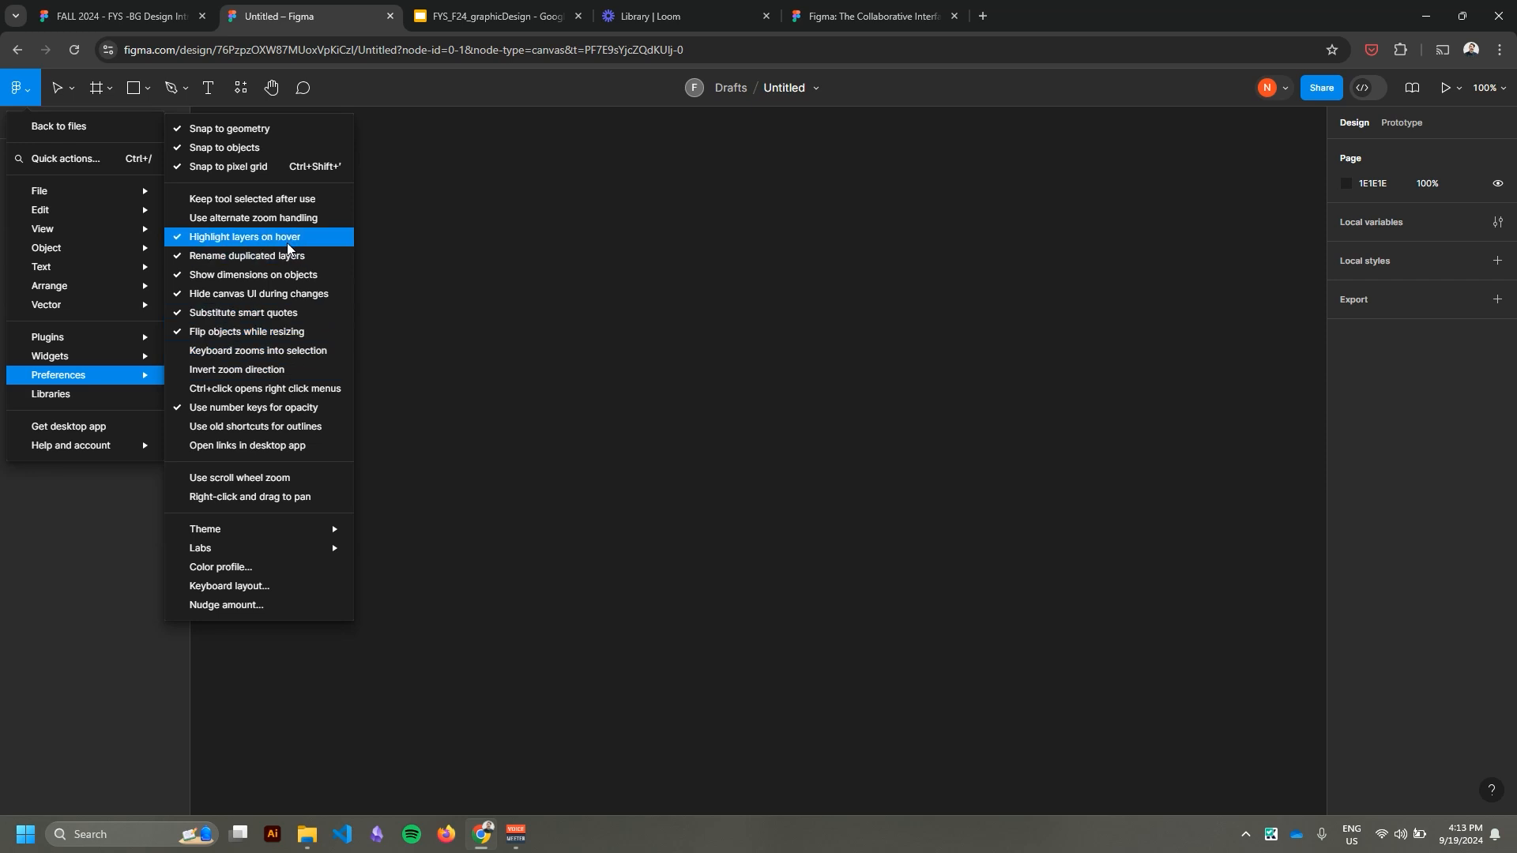
pyautogui.click(250, 479)
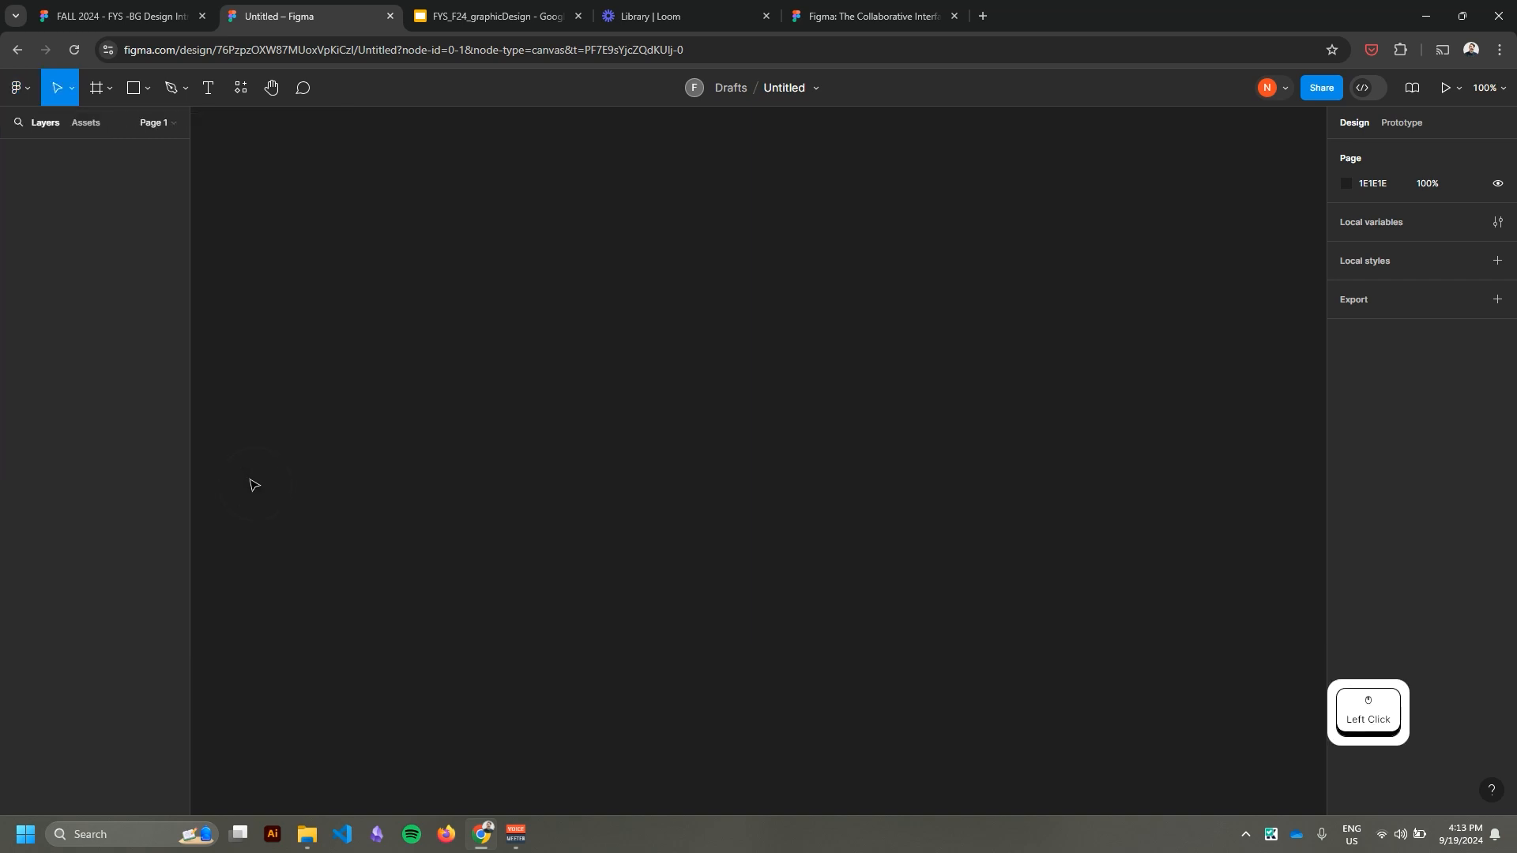
pyautogui.click(27, 95)
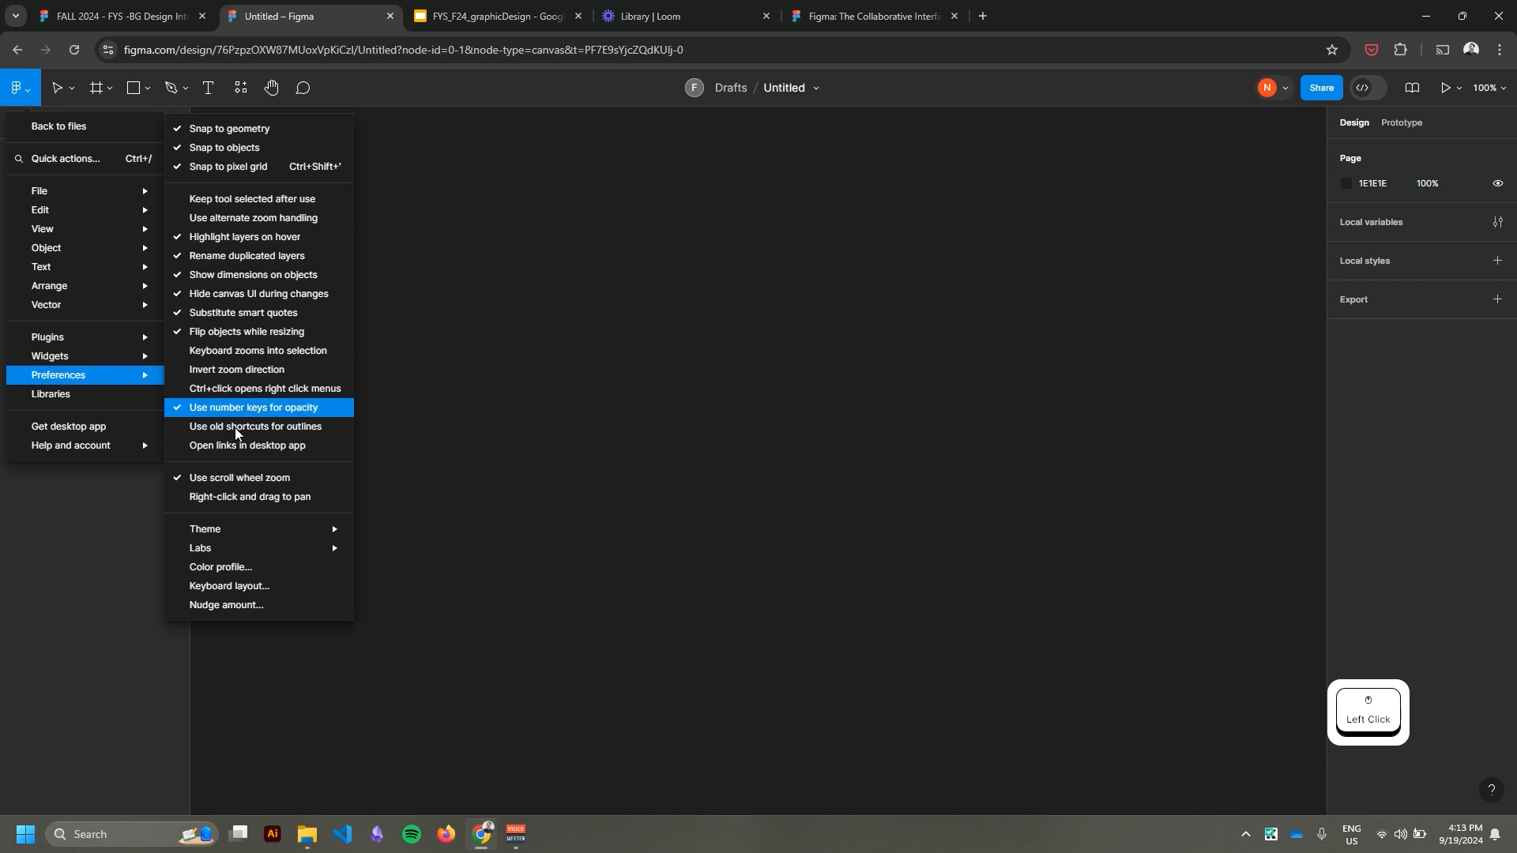
pyautogui.click(220, 504)
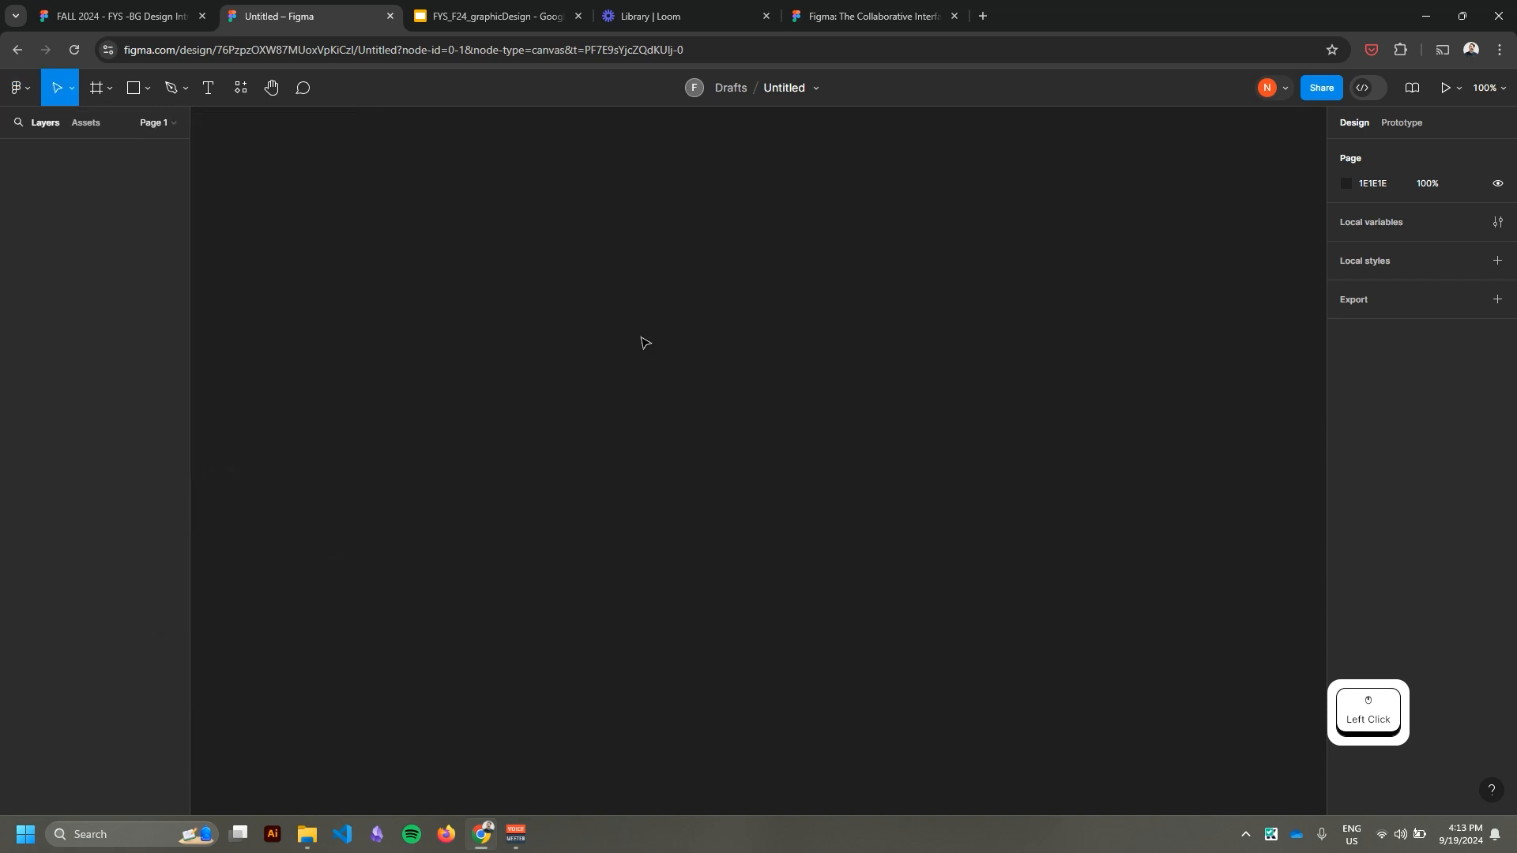
# Draw a frame about 204 × 182 near the middle of the canvas.
pyautogui.click(110, 91)
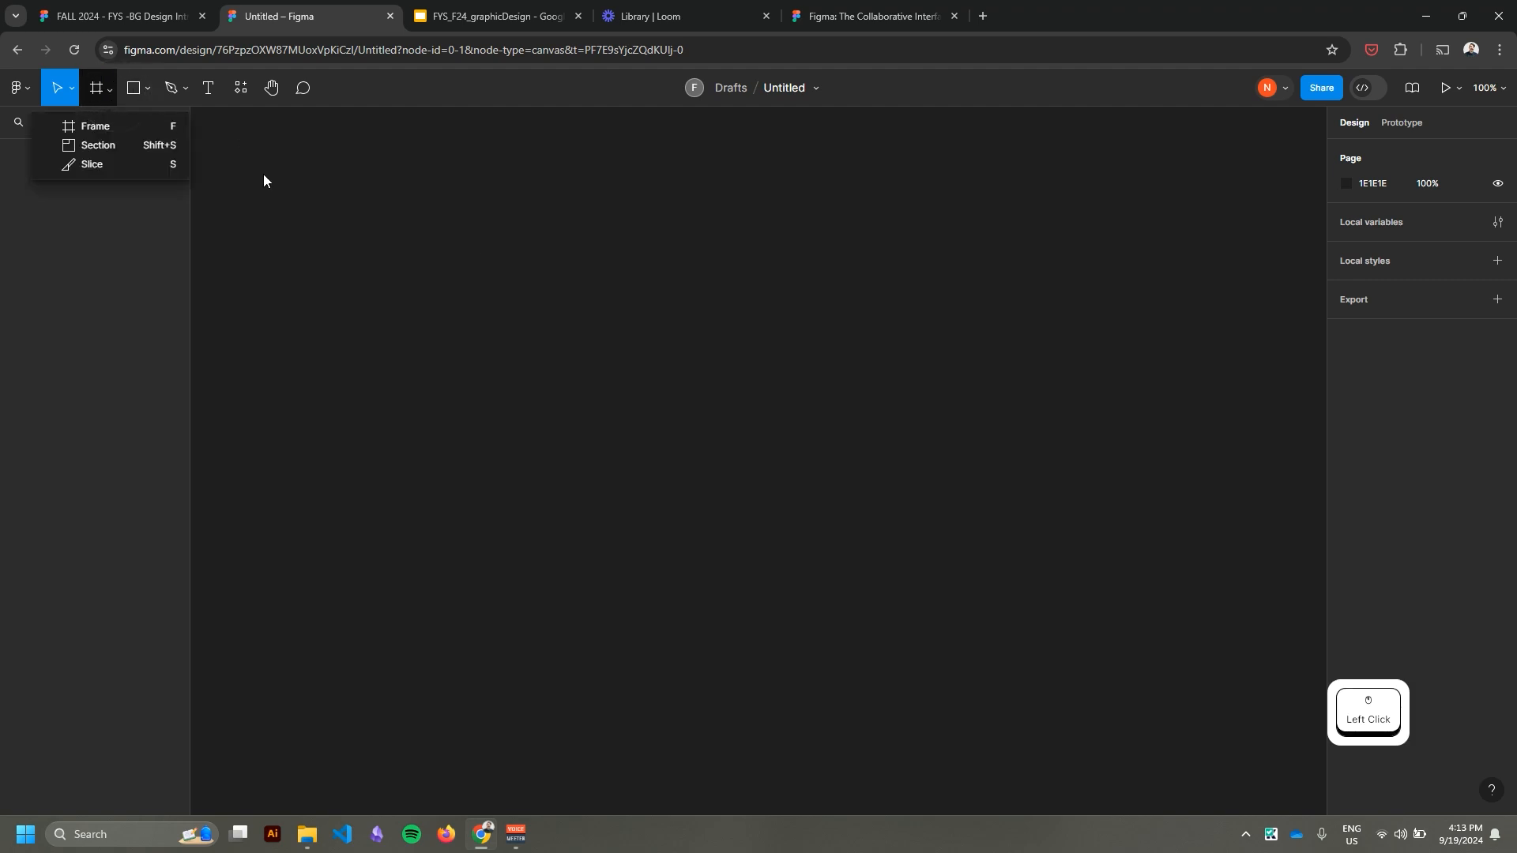
pyautogui.click(114, 128)
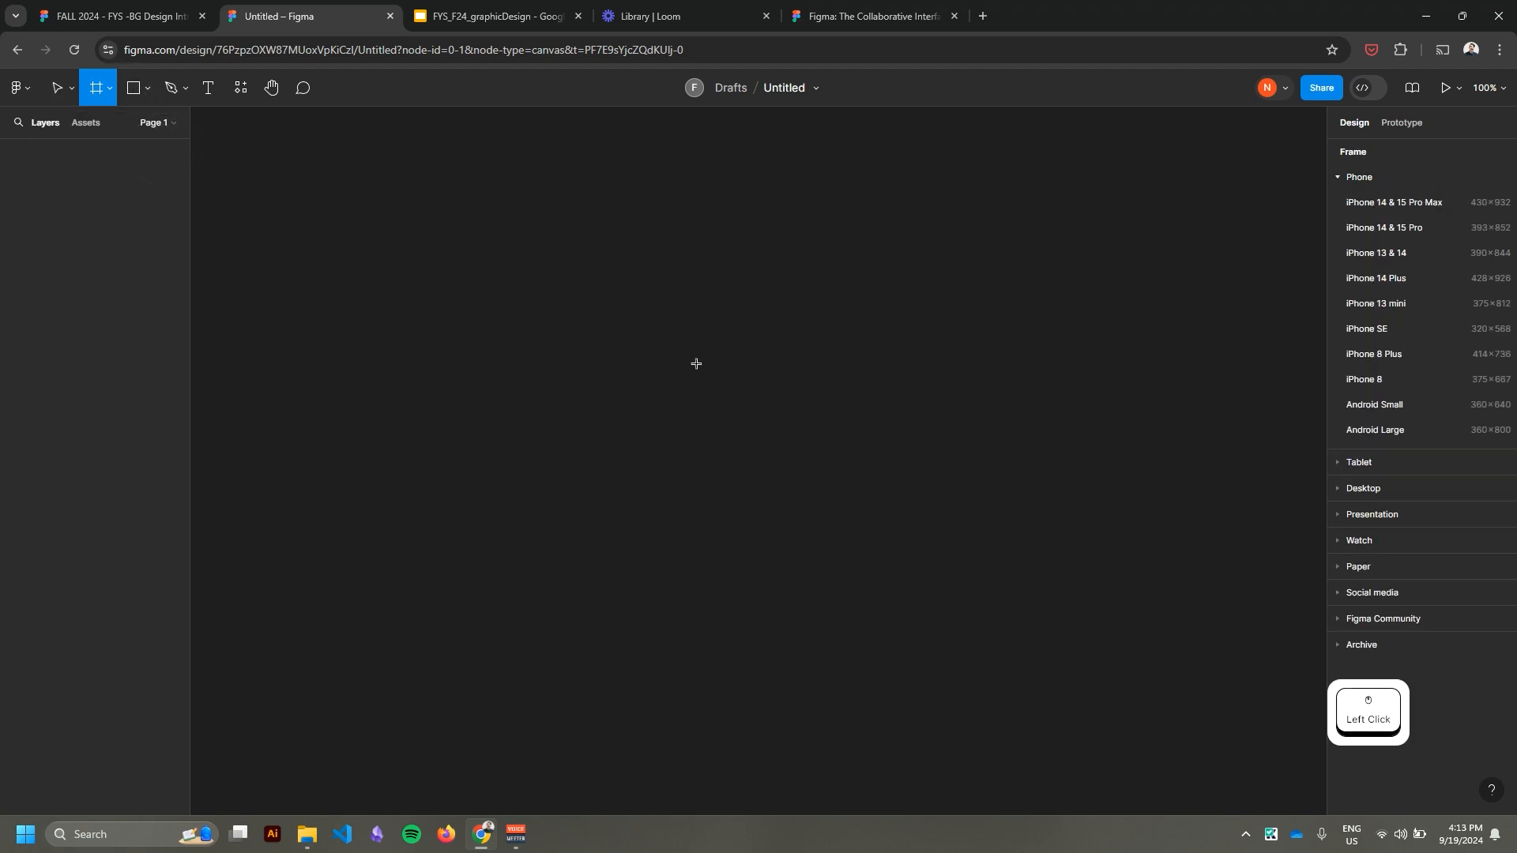
pyautogui.moveTo(619, 316); pyautogui.dragTo(780, 459)
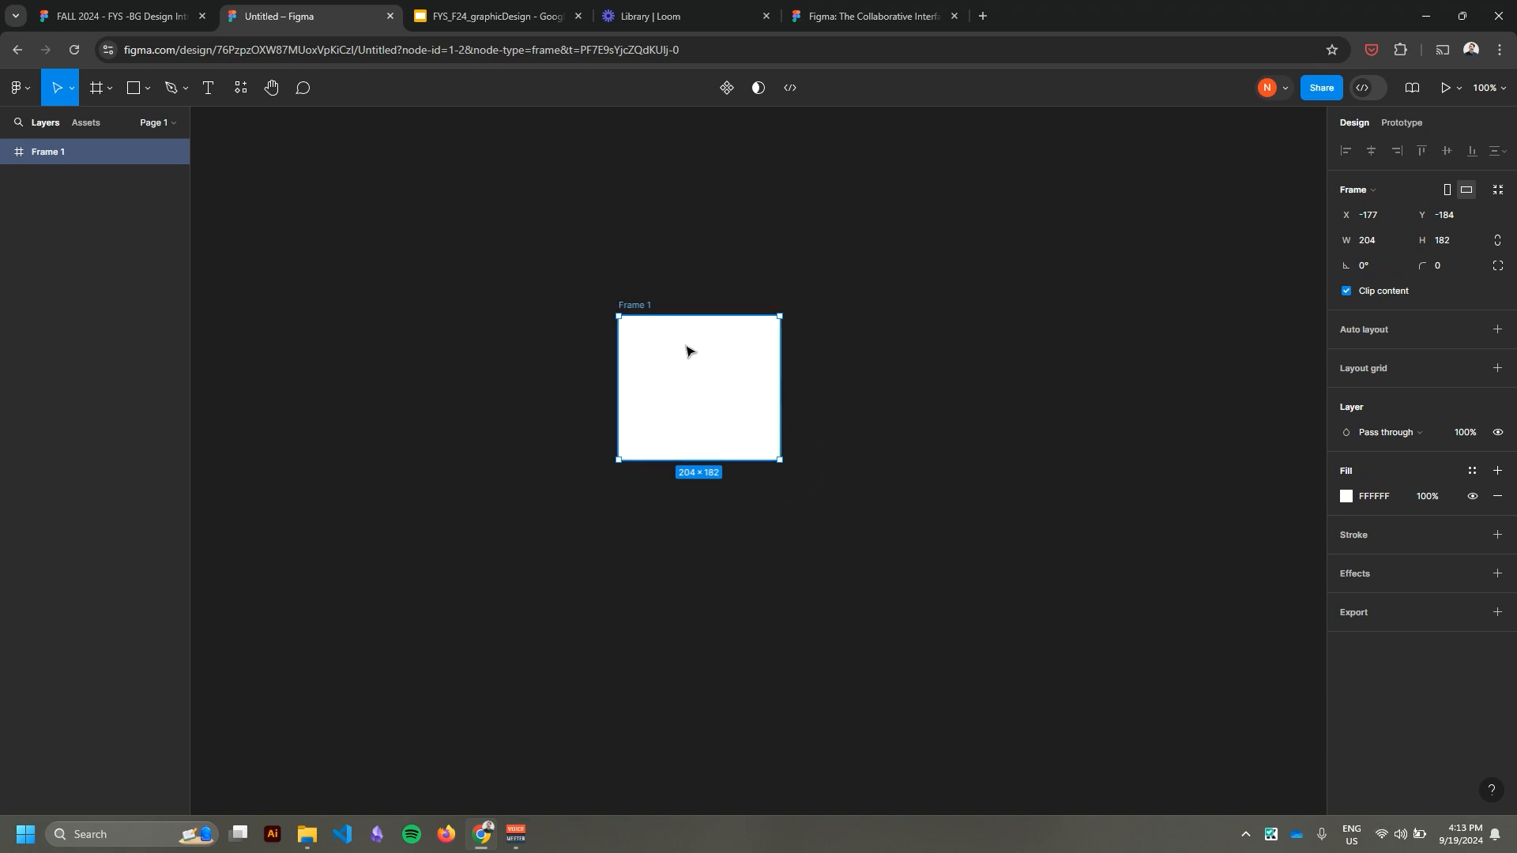
# Zoom in and out on the new frame to view it at different magnifications.
pyautogui.scroll(5, 693, 369)
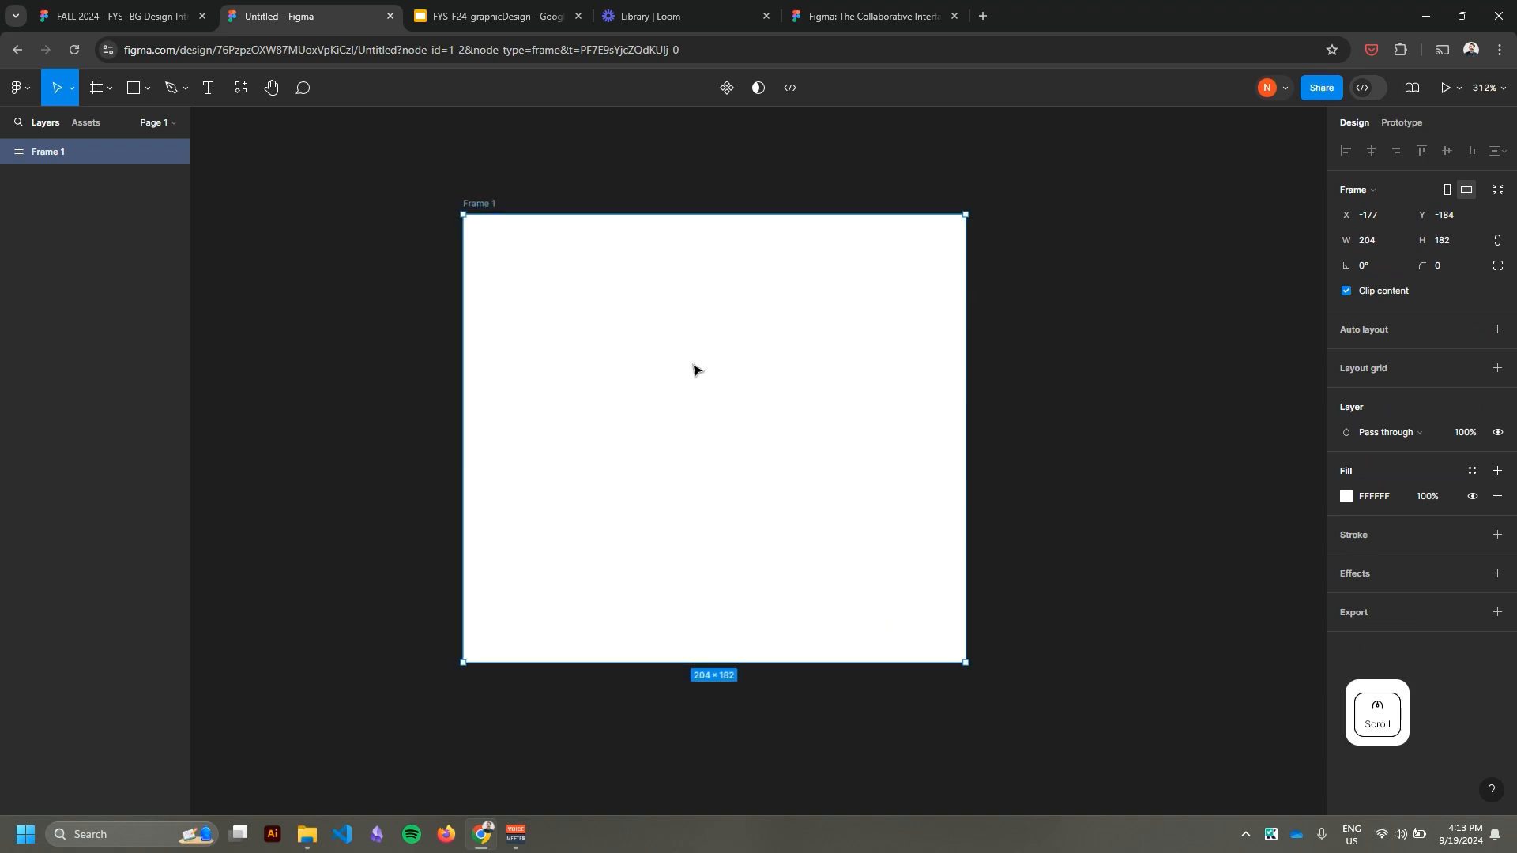
pyautogui.scroll(-5, 694, 369)
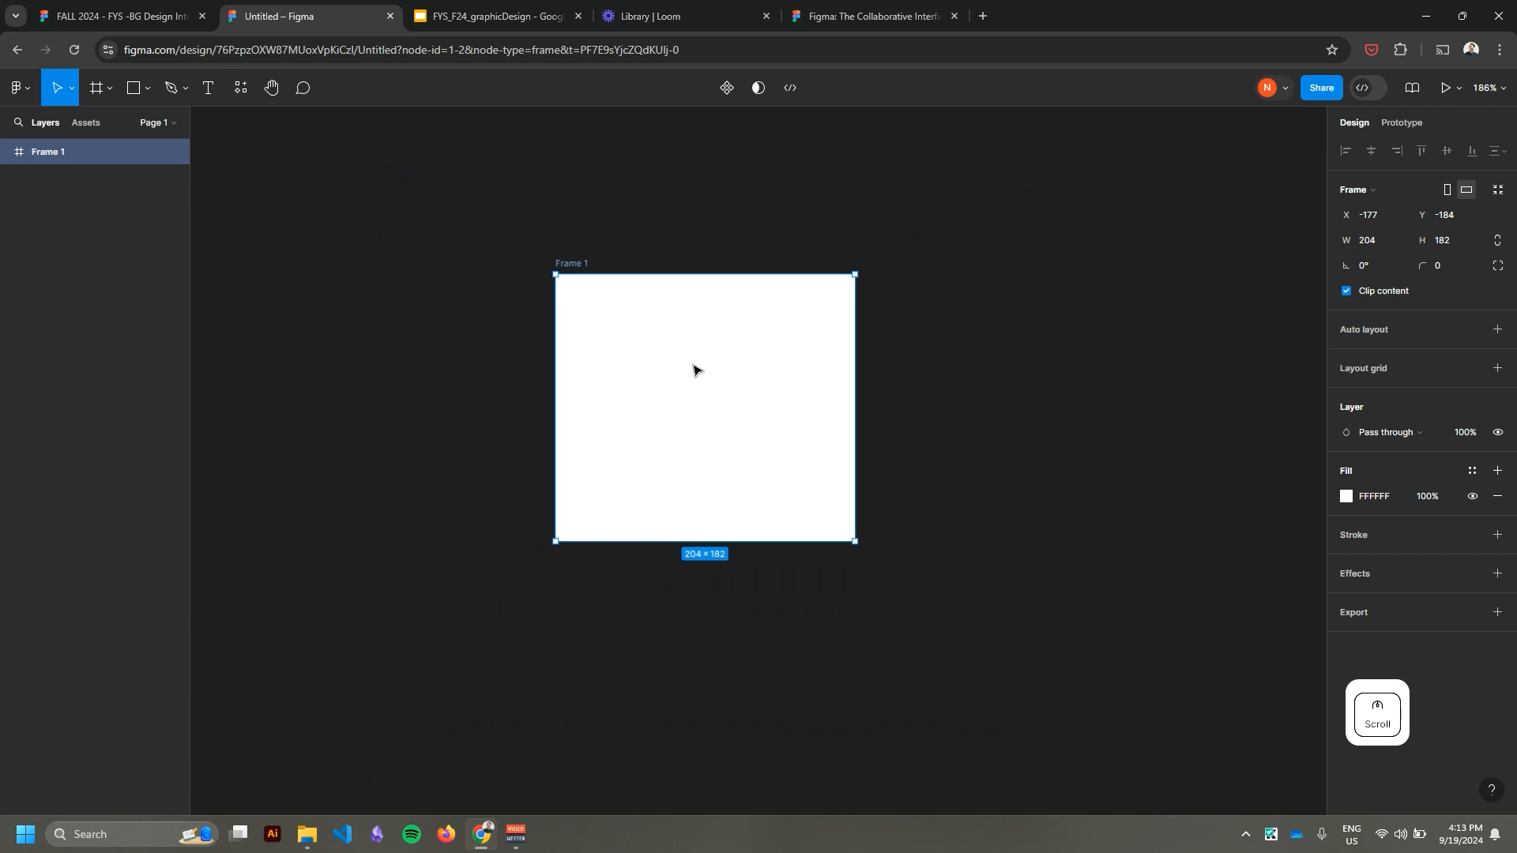
pyautogui.scroll(1, 699, 363)
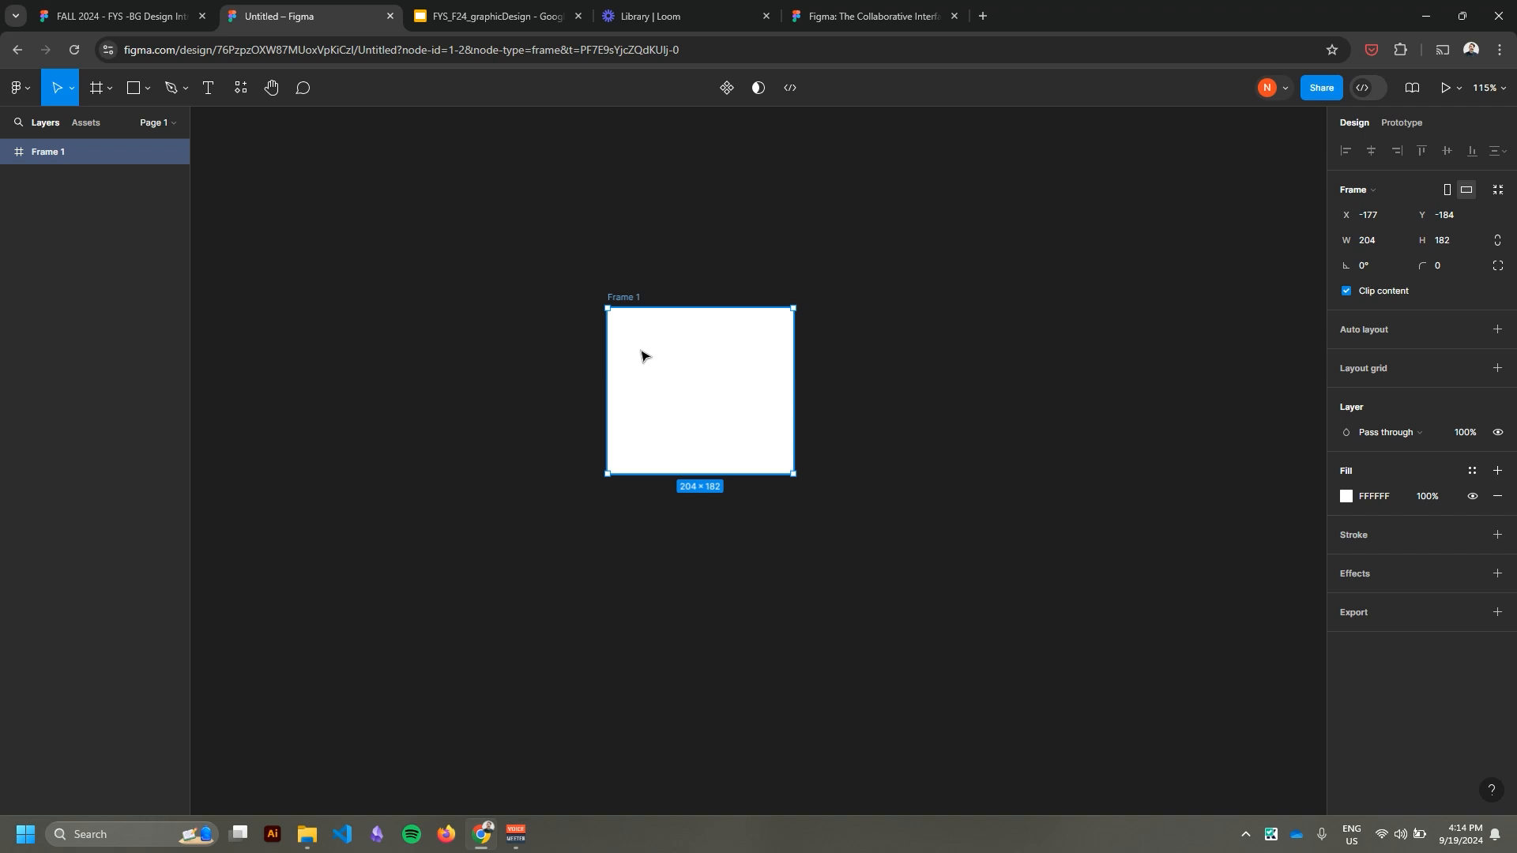
pyautogui.hotkey('ctrl', '=')
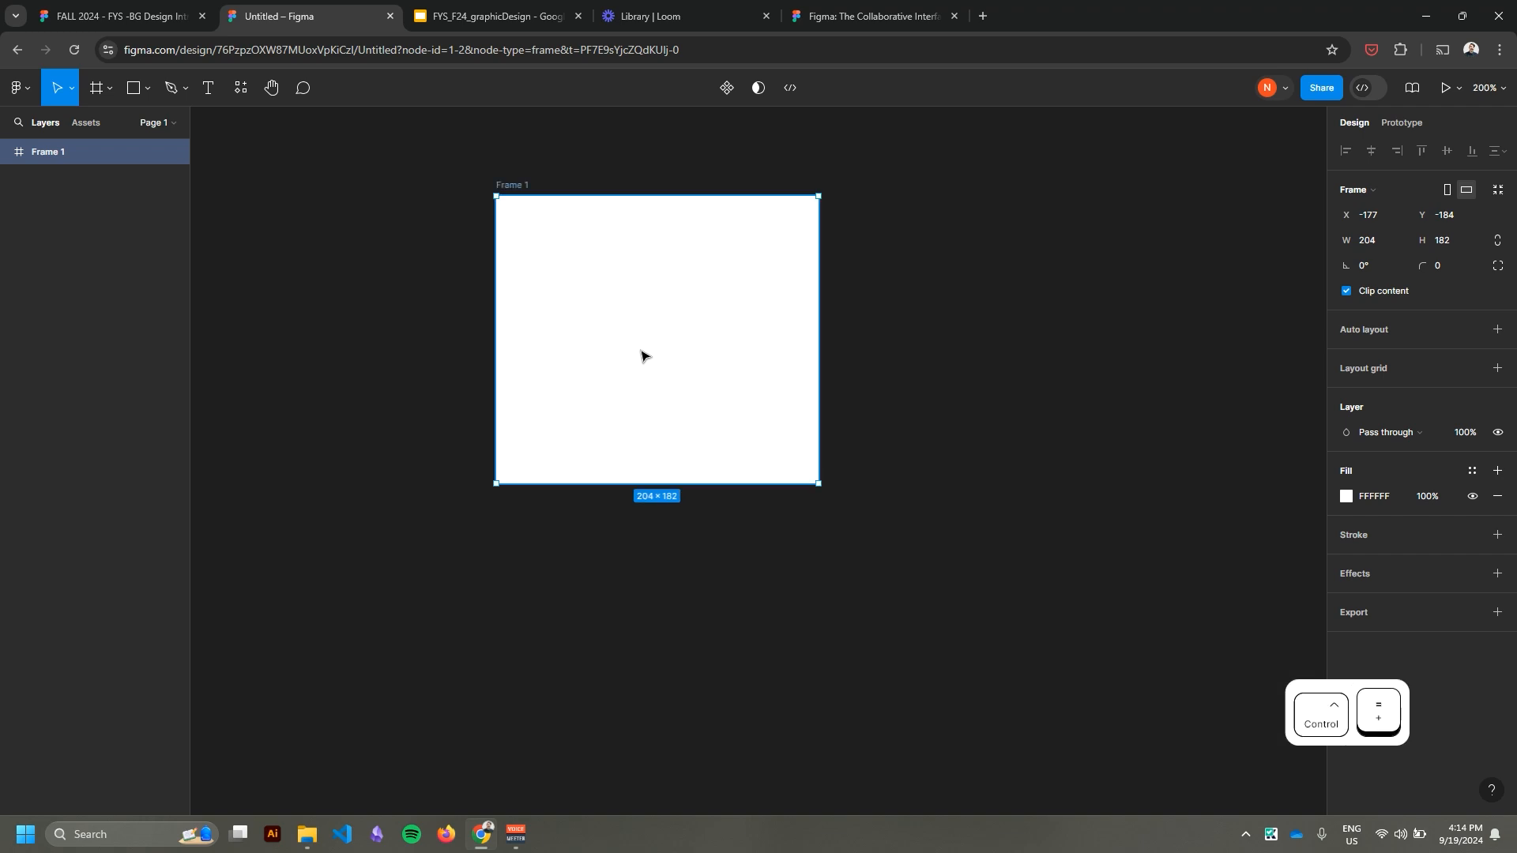
pyautogui.hotkey('ctrl', '=')
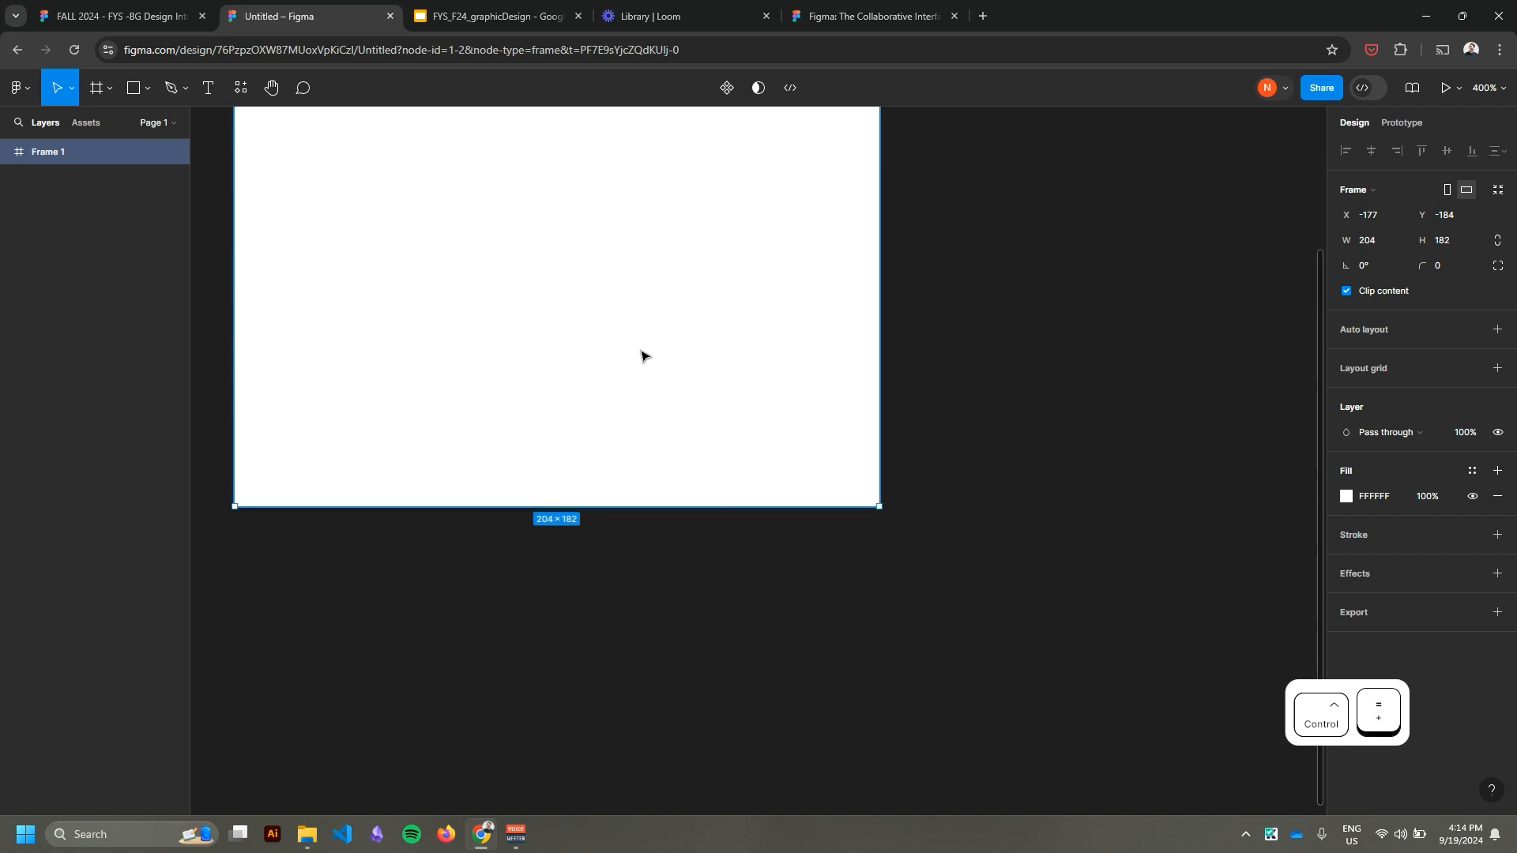
pyautogui.hotkey('ctrl', '-')
pyautogui.hotkey('ctrl', '-')
pyautogui.hotkey('ctrl', '=')
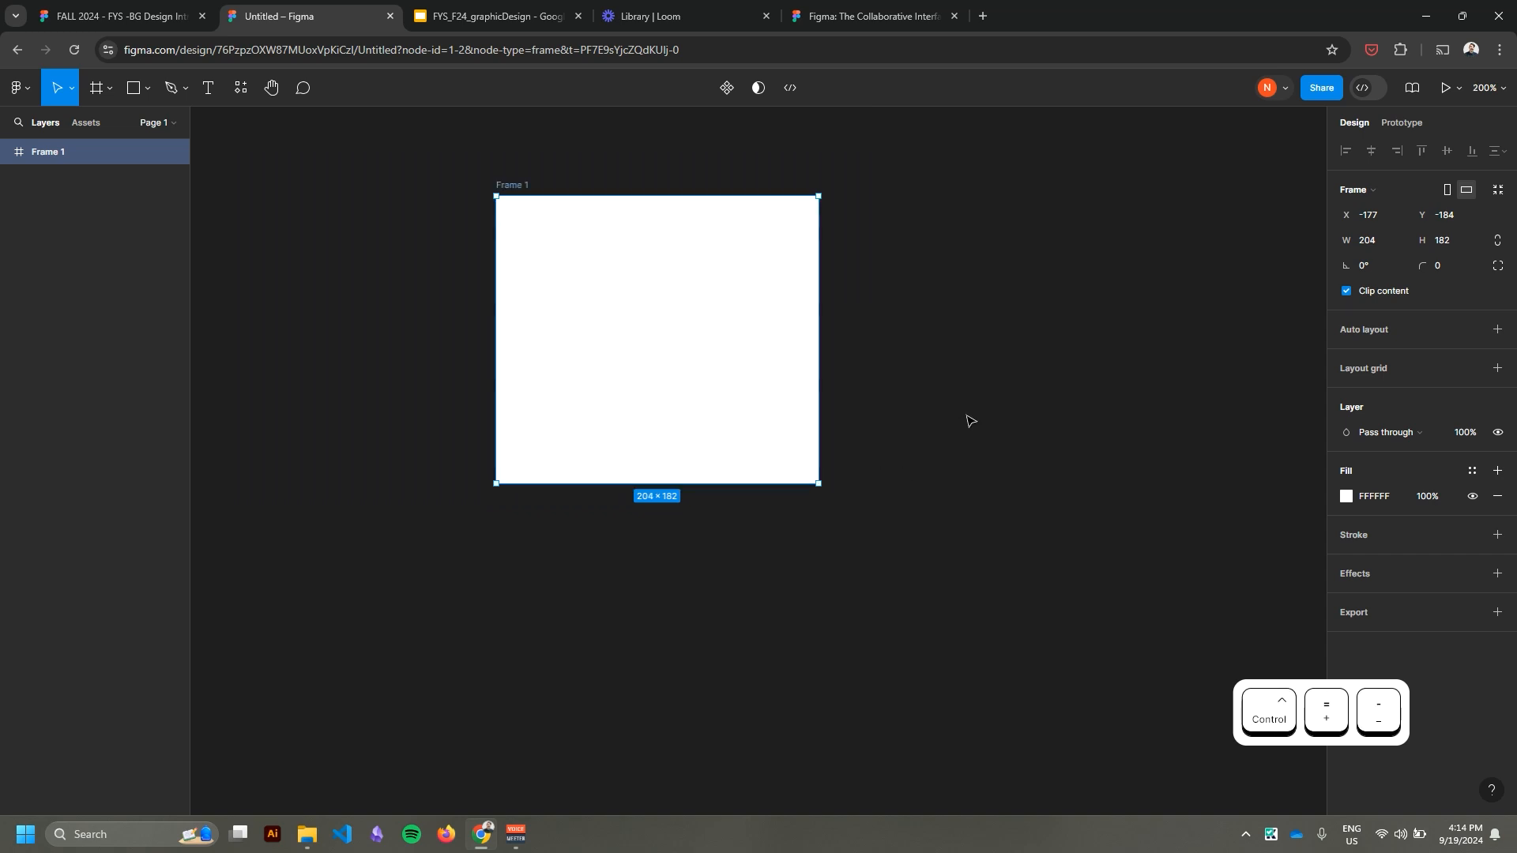
pyautogui.scroll(1, 962, 387)
# Pan the canvas around the frame with the Hand tool and return to the Move tool.
pyautogui.moveTo(962, 387); pyautogui.dragTo(1064, 464)
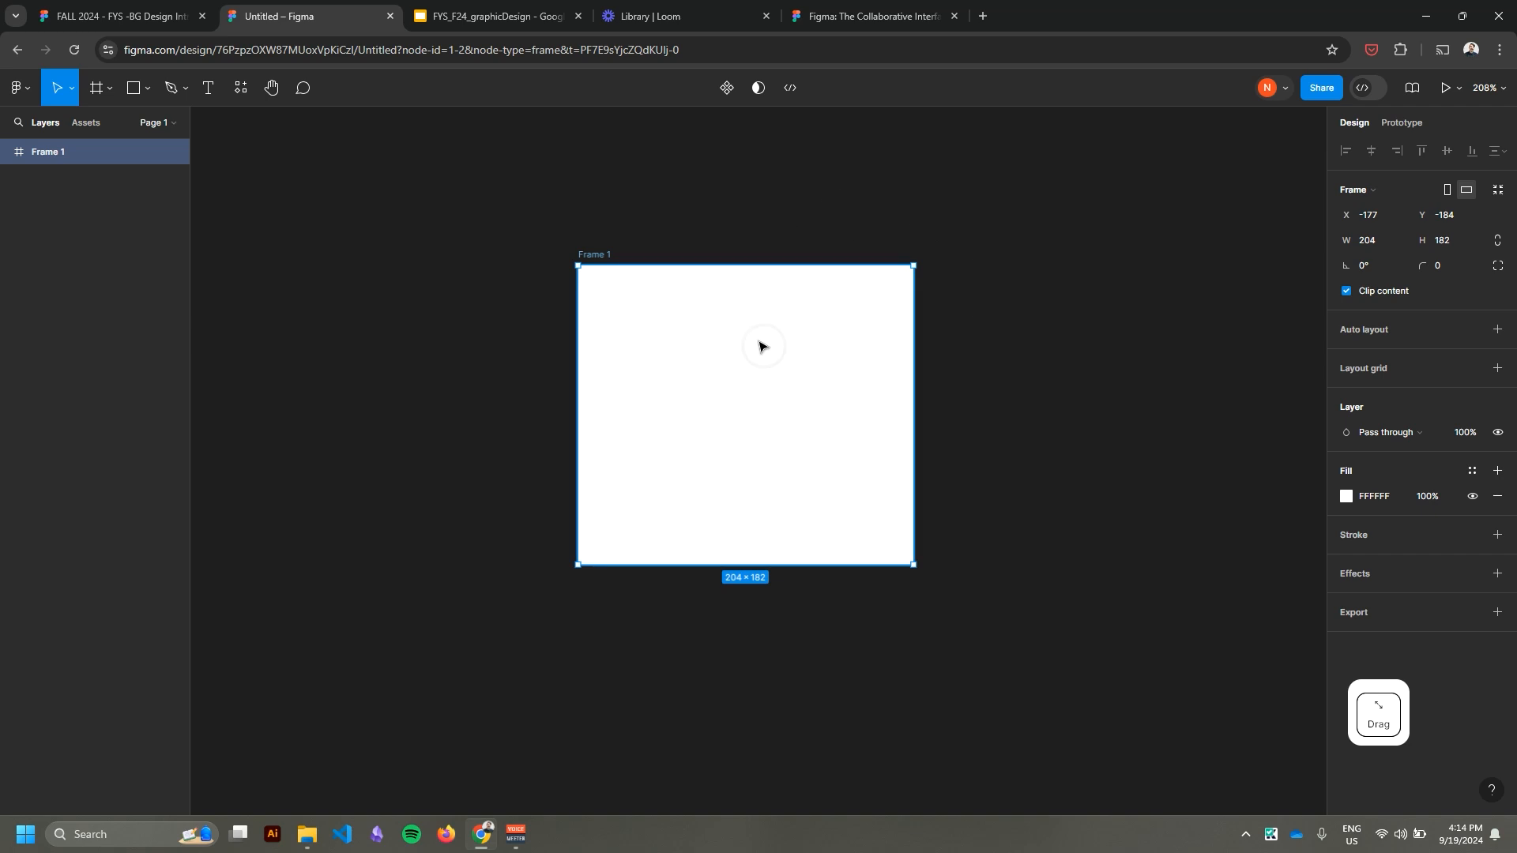
pyautogui.click(273, 91)
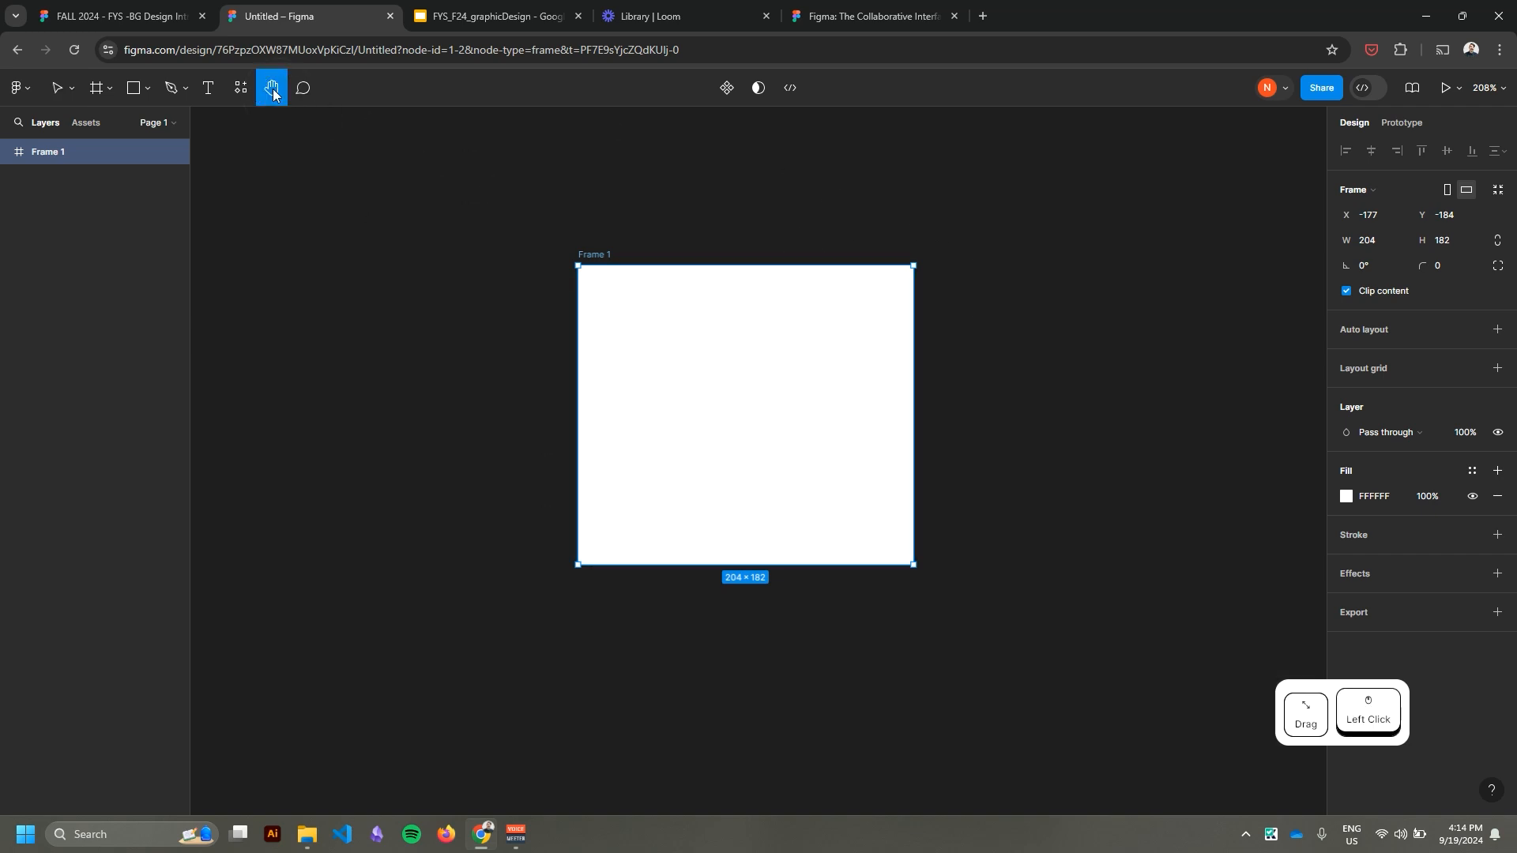
pyautogui.moveTo(503, 296); pyautogui.dragTo(366, 291)
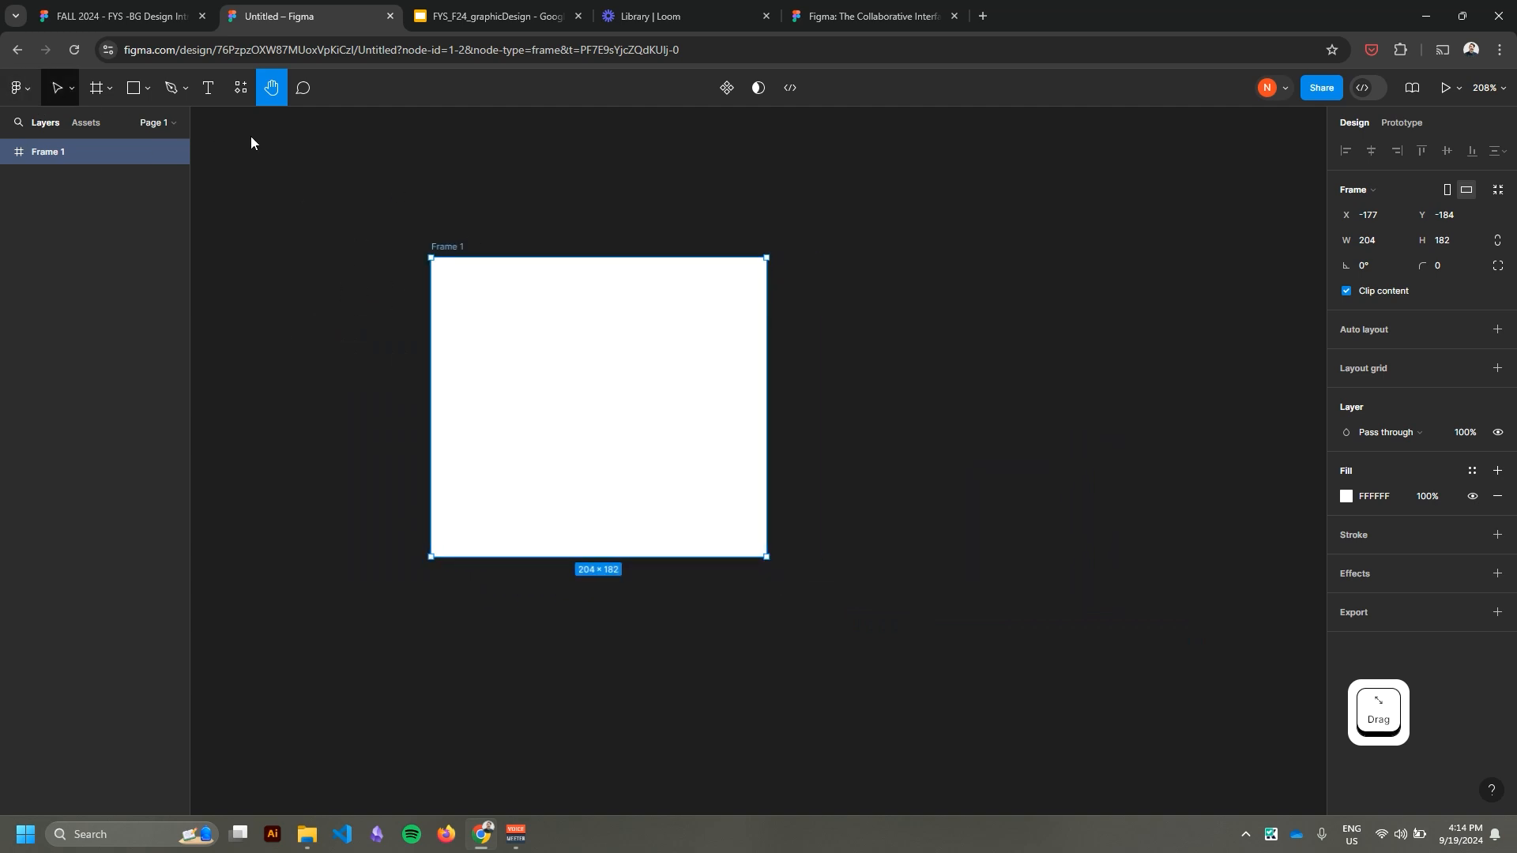
pyautogui.moveTo(418, 172); pyautogui.dragTo(384, 212)
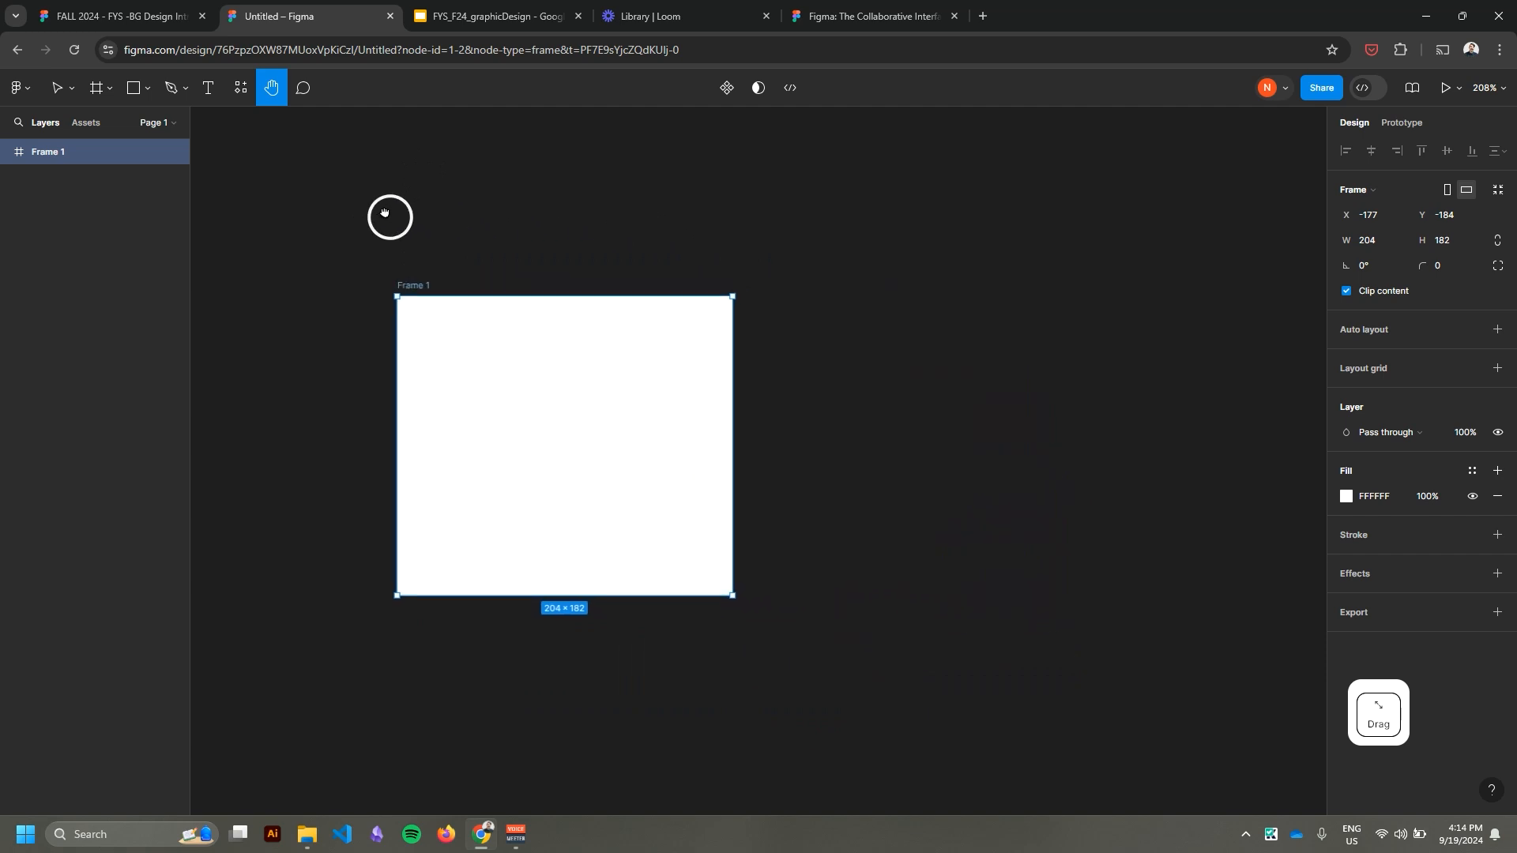
pyautogui.moveTo(320, 407)
pyautogui.mouseDown()
pyautogui.moveTo(362, 416)
pyautogui.moveTo(341, 399)
pyautogui.mouseUp()
pyautogui.moveTo(559, 403); pyautogui.dragTo(631, 381)
pyautogui.scroll(2, 897, 368)
pyautogui.scroll(1, 898, 368)
pyautogui.moveTo(897, 368); pyautogui.dragTo(1025, 380)
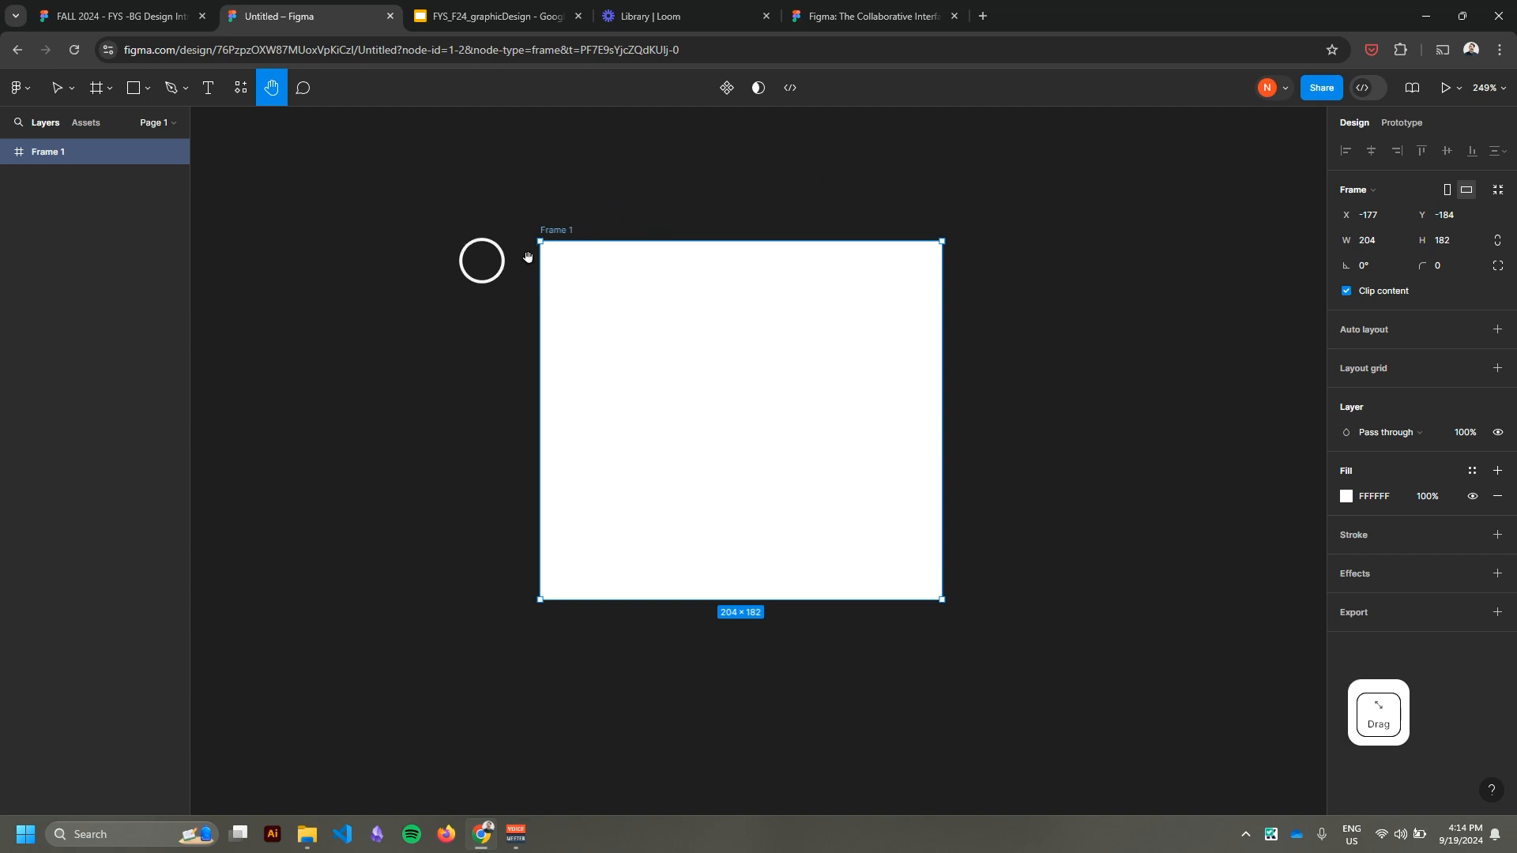
pyautogui.scroll(-2, 687, 193)
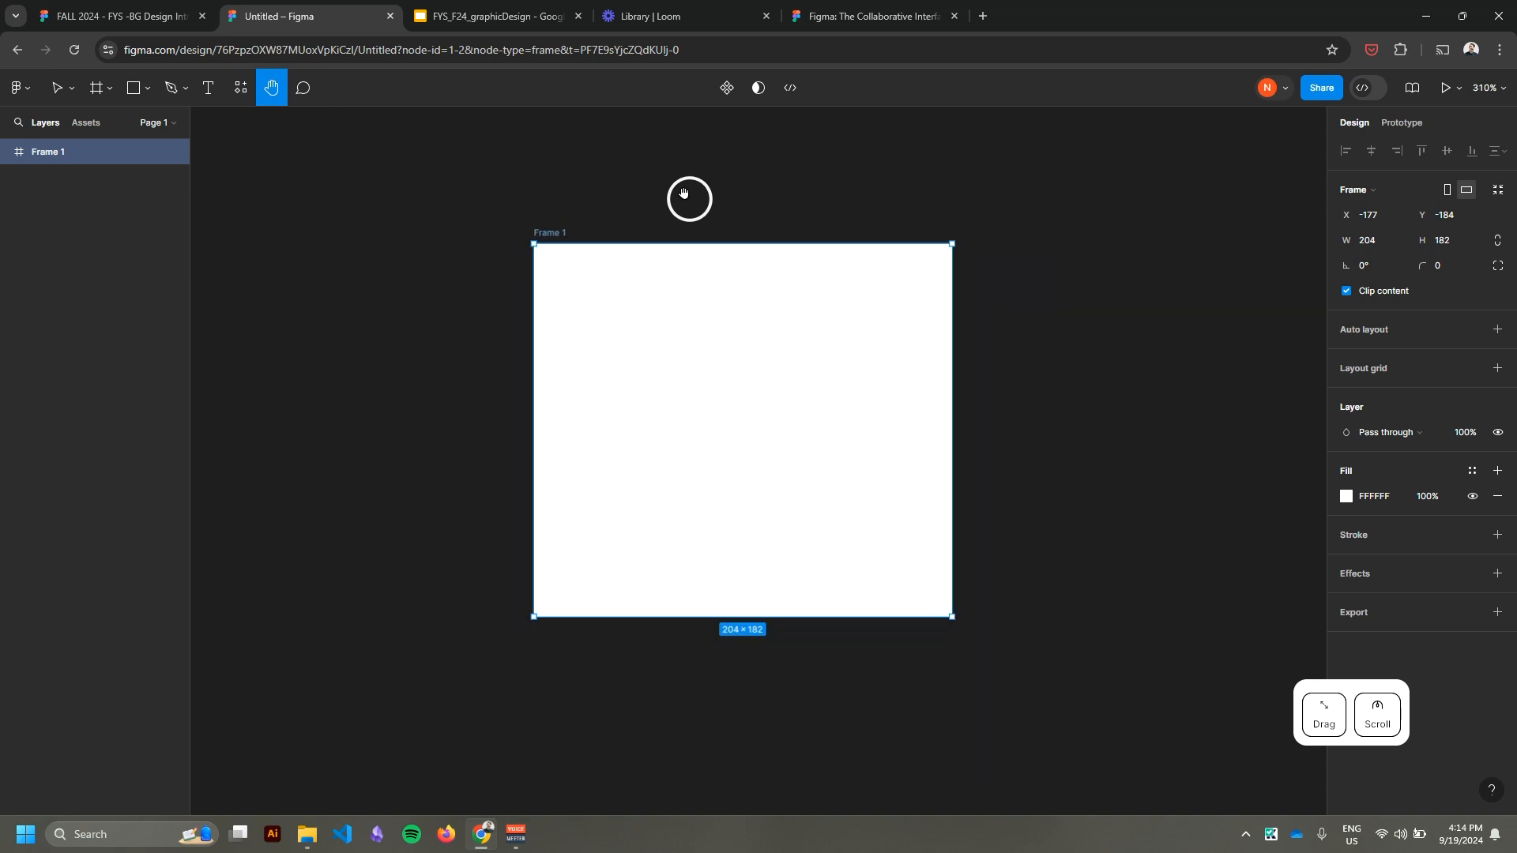
pyautogui.click(57, 88)
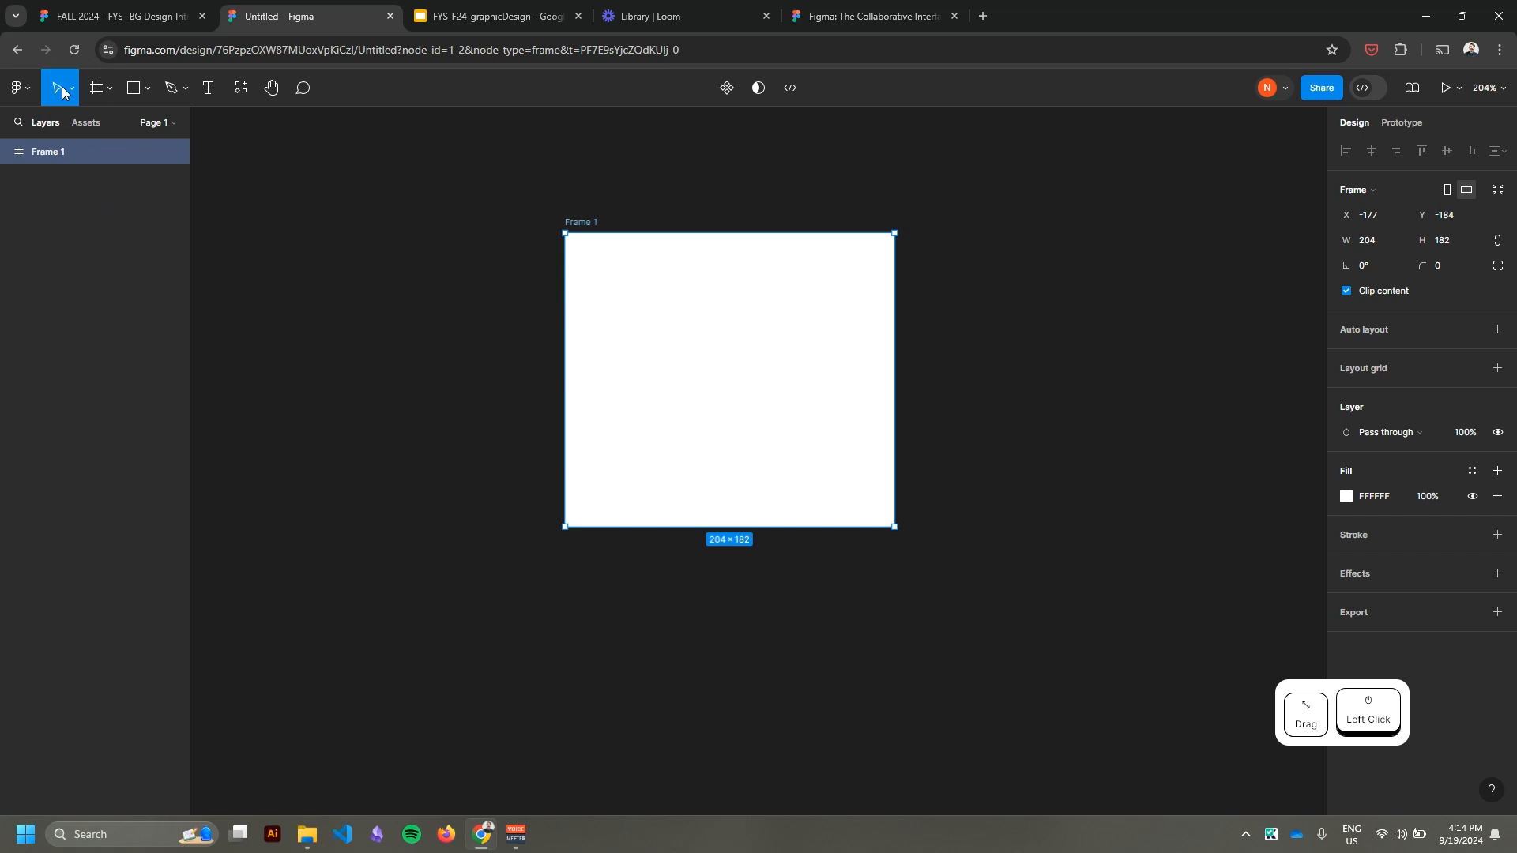
# Draw two squares outside the frame, one about 86 × 86 beside it and one about 38 × 38 above the first.
pyautogui.click(612, 209)
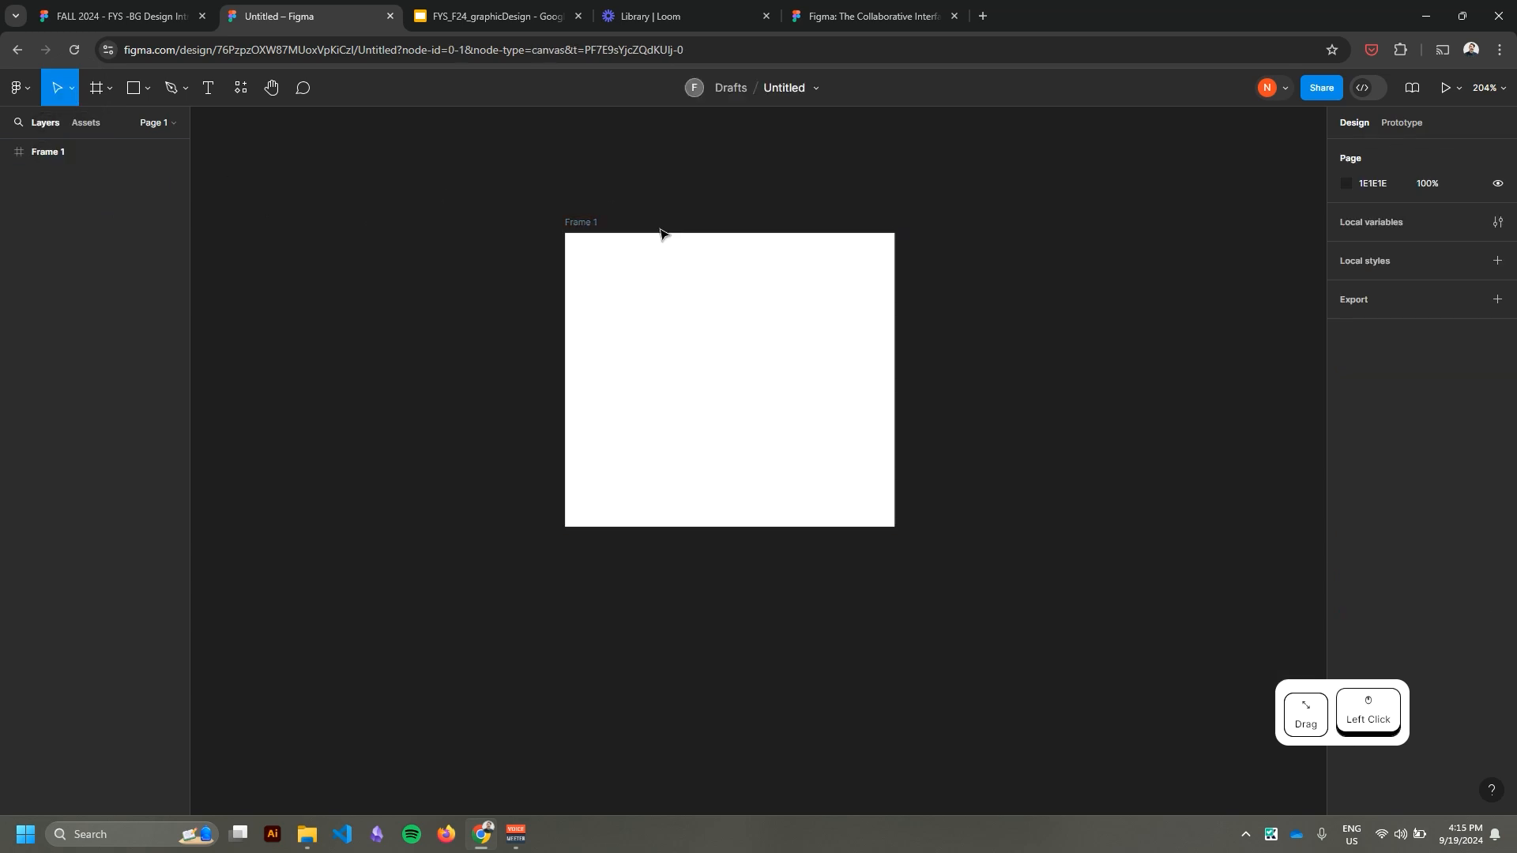
pyautogui.click(591, 229)
pyautogui.press('r')
pyautogui.moveTo(322, 276); pyautogui.dragTo(461, 416)
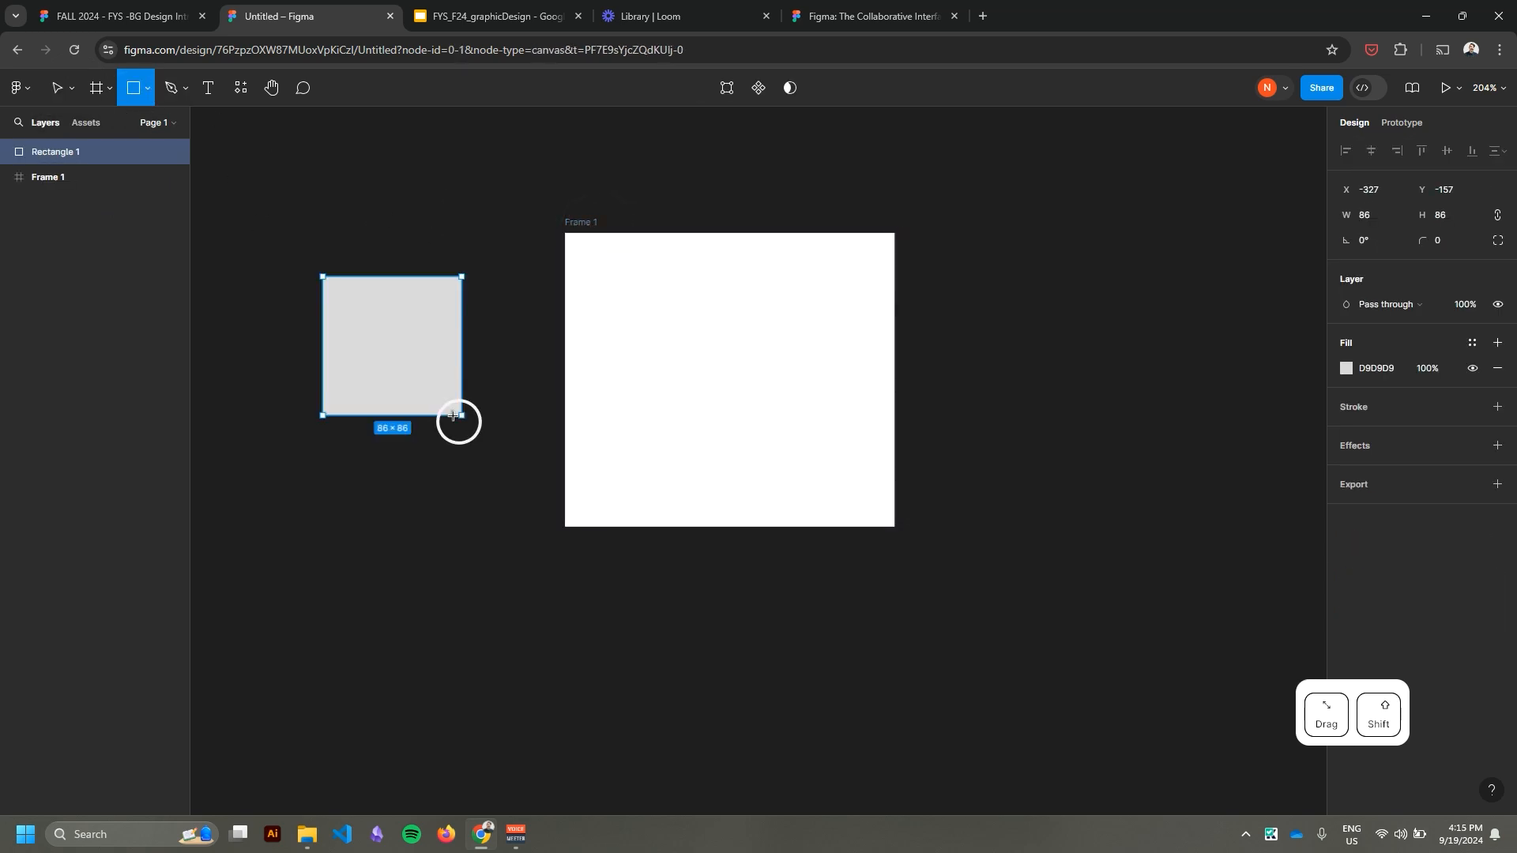
pyautogui.click(134, 88)
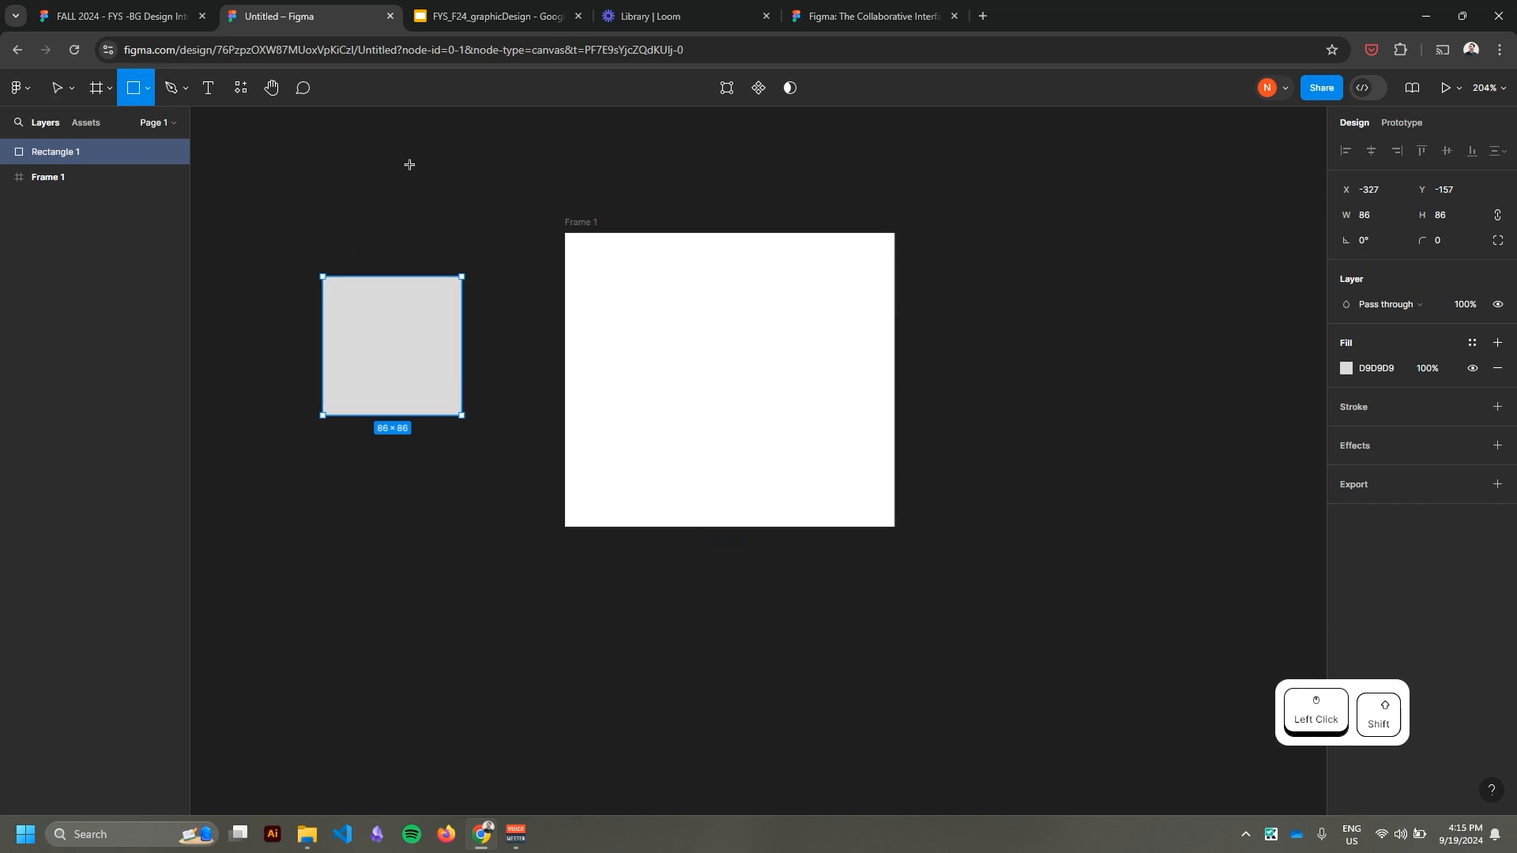
pyautogui.moveTo(409, 164); pyautogui.dragTo(472, 227)
# Move the larger square to the canvas's upper-left area and the smaller one beside the frame's upper-left corner.
pyautogui.click(57, 94)
pyautogui.click(264, 193)
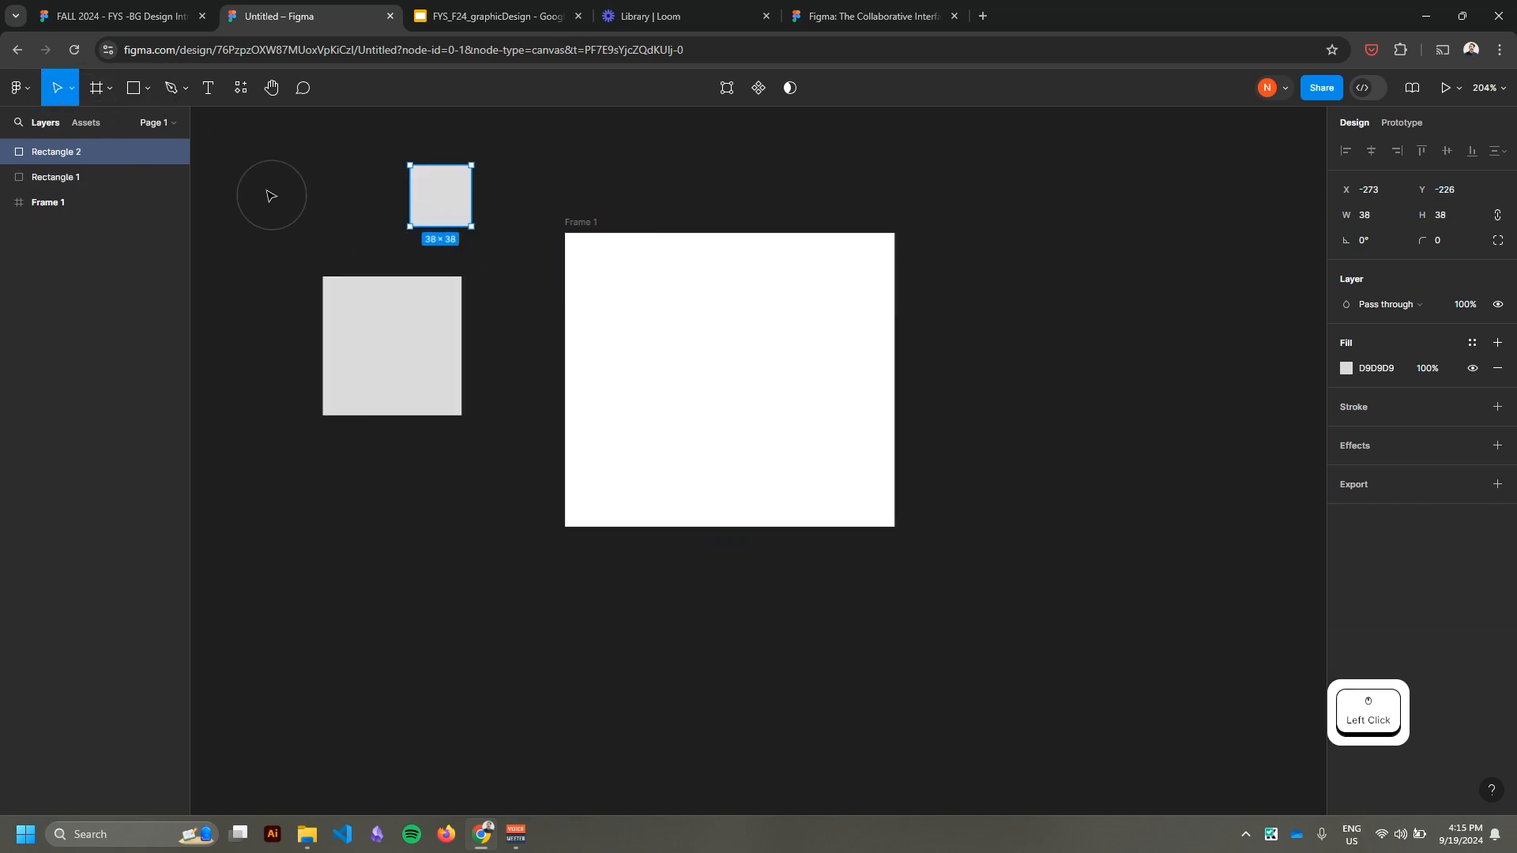
pyautogui.click(441, 373)
pyautogui.moveTo(445, 373); pyautogui.dragTo(393, 401)
pyautogui.moveTo(446, 190); pyautogui.dragTo(455, 371)
pyautogui.moveTo(335, 389); pyautogui.dragTo(311, 176)
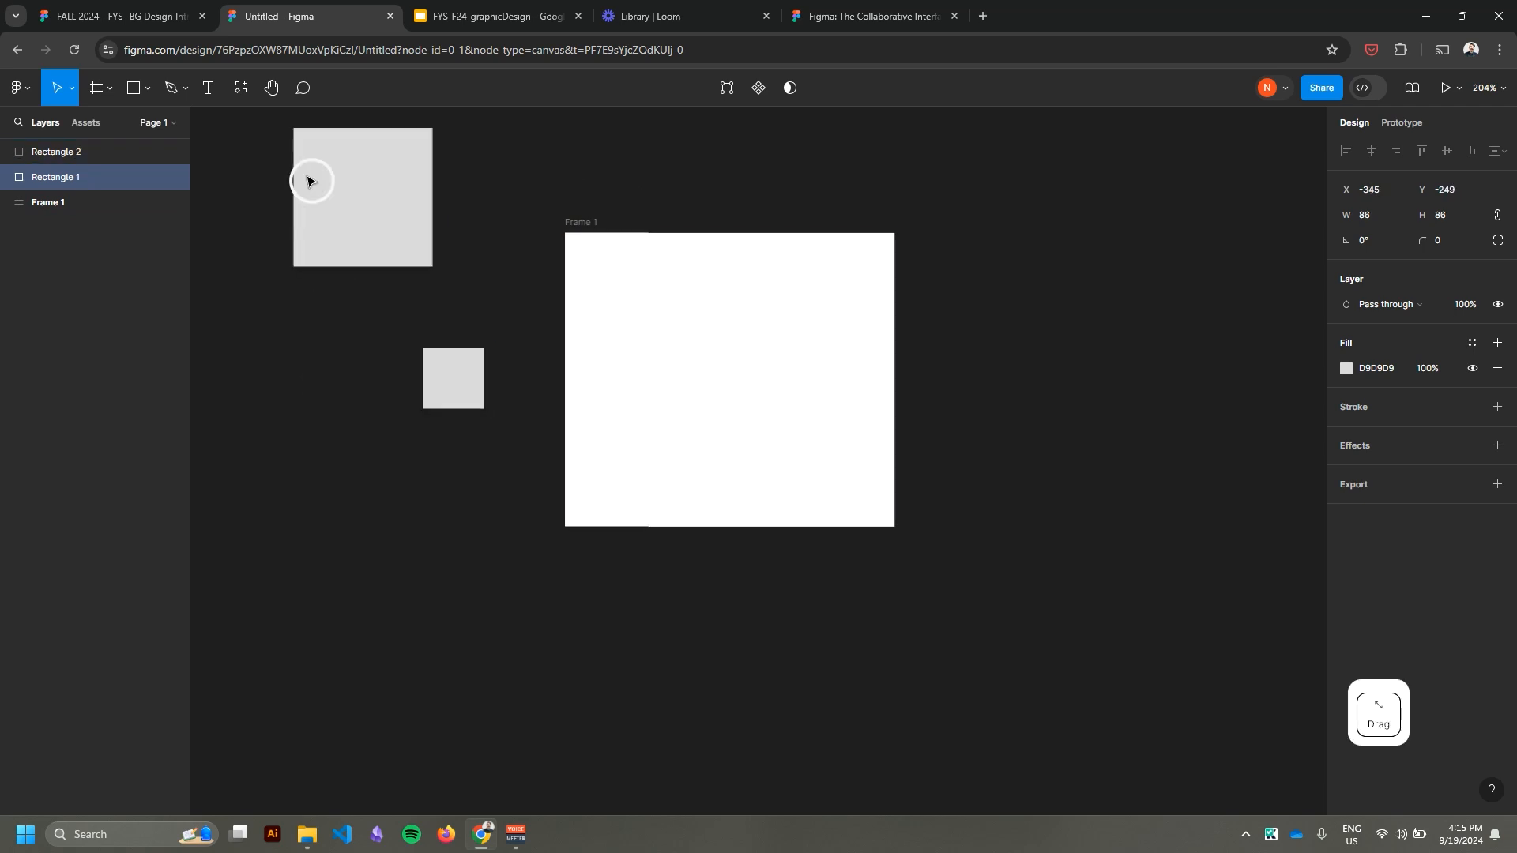
pyautogui.moveTo(450, 383); pyautogui.dragTo(519, 261)
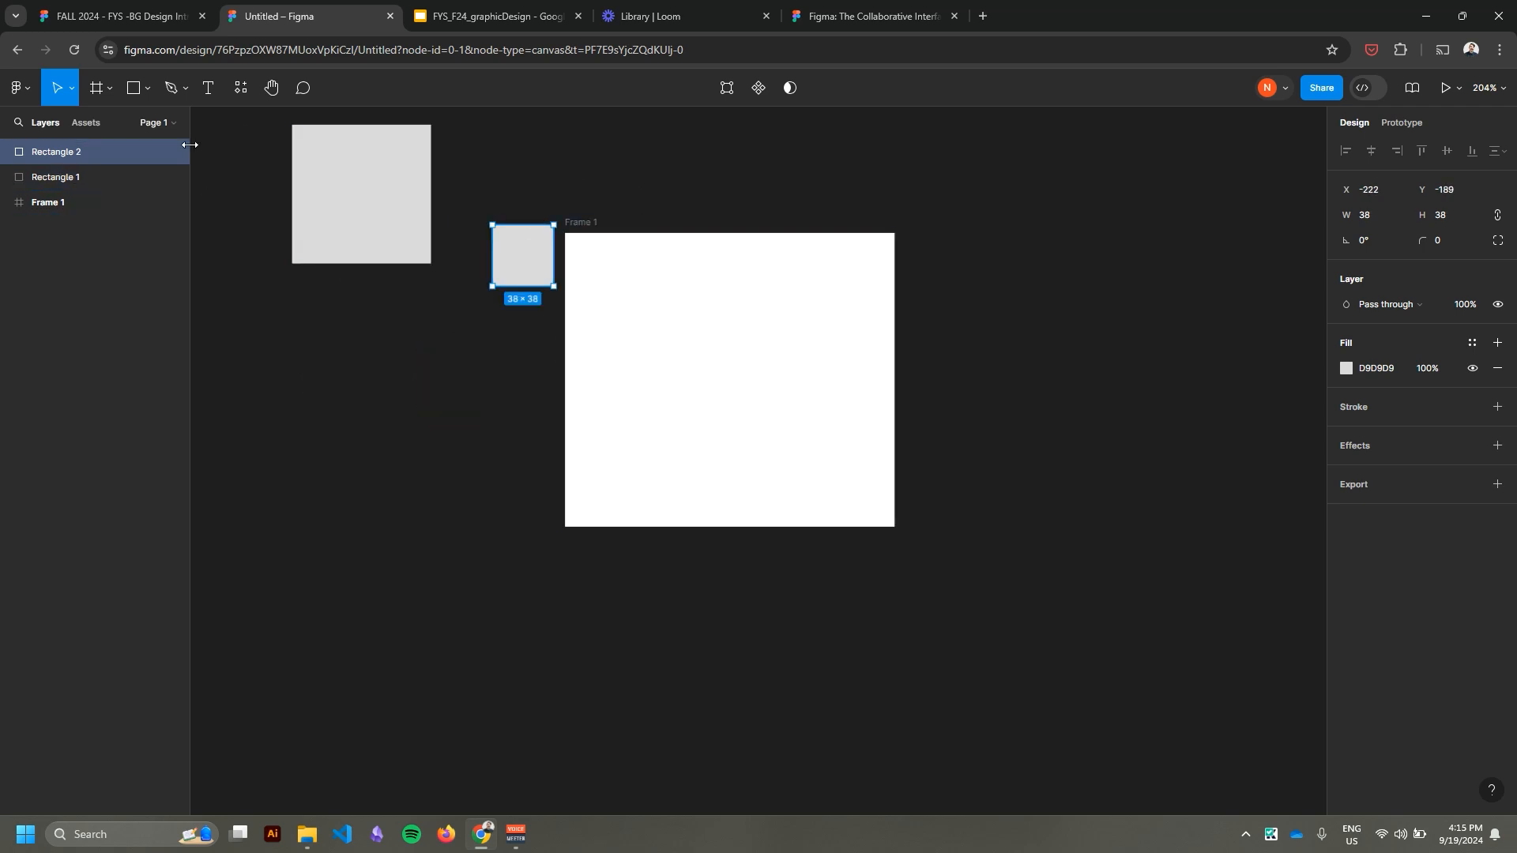
pyautogui.click(518, 176)
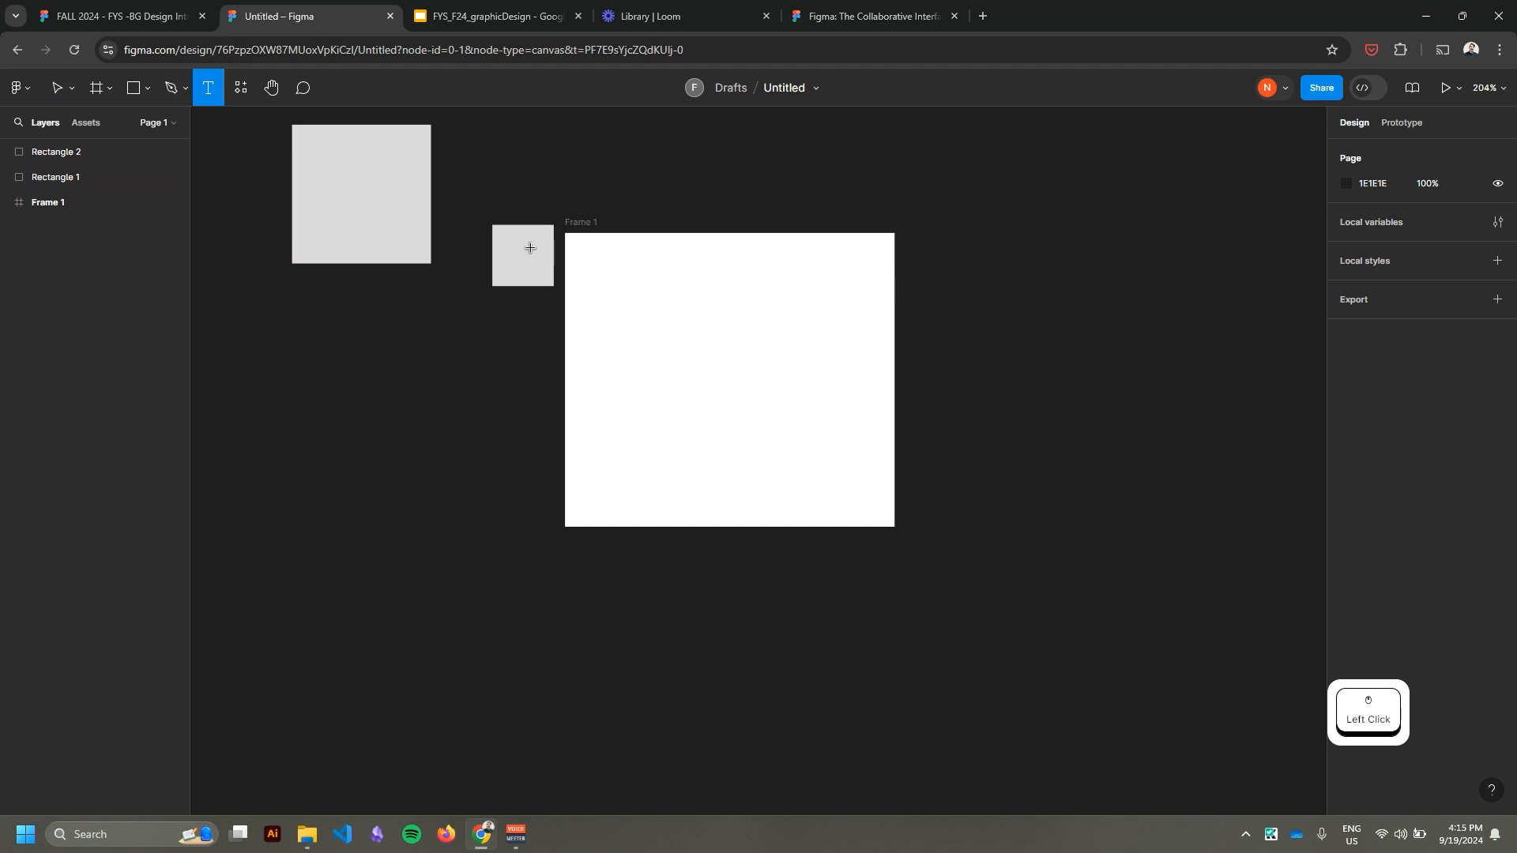
pyautogui.click(530, 223)
pyautogui.click(355, 184)
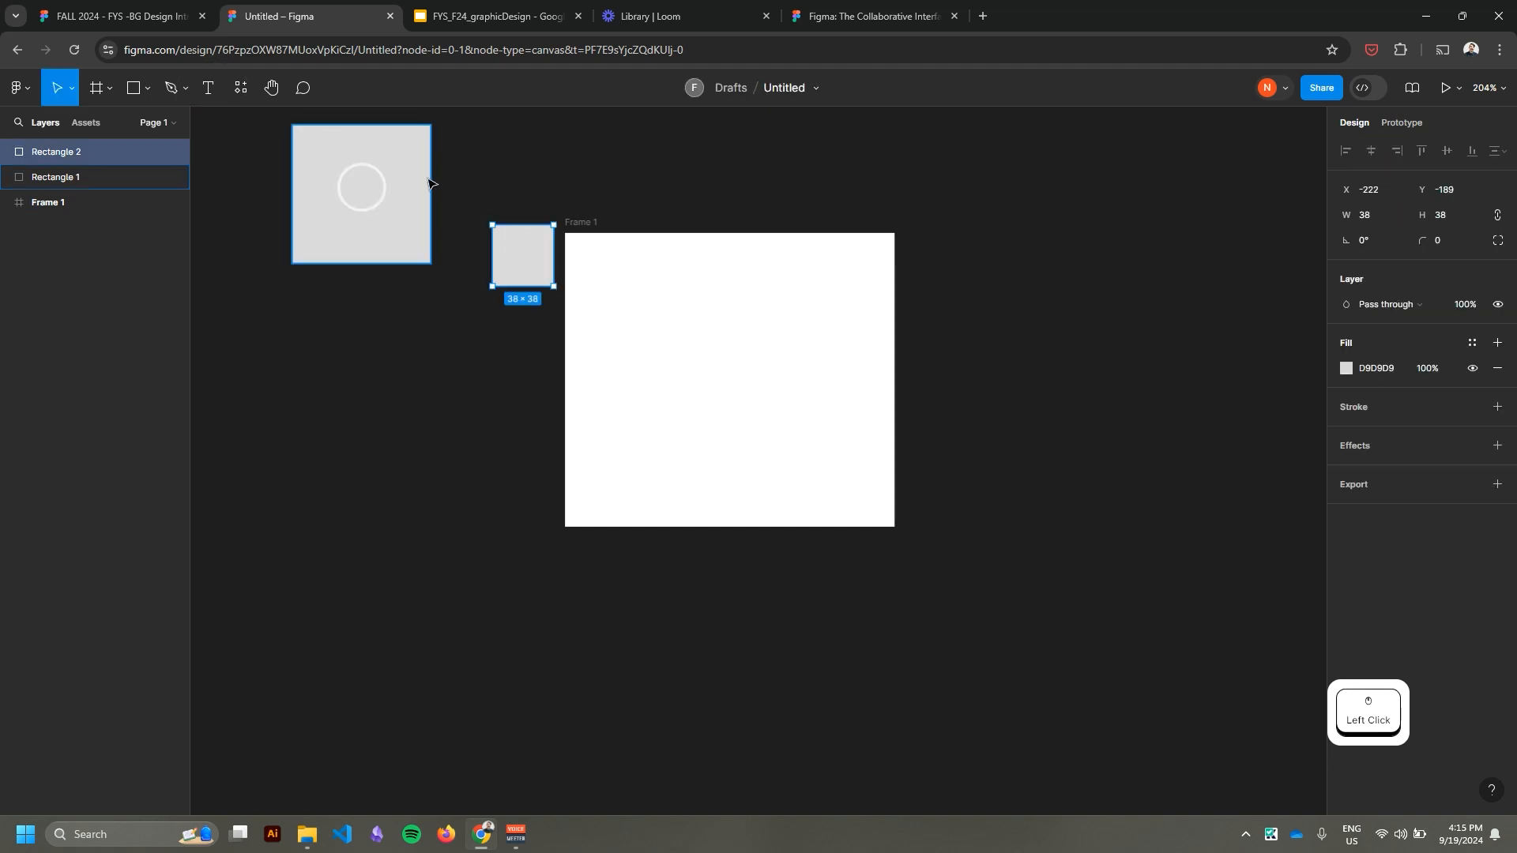
pyautogui.click(553, 195)
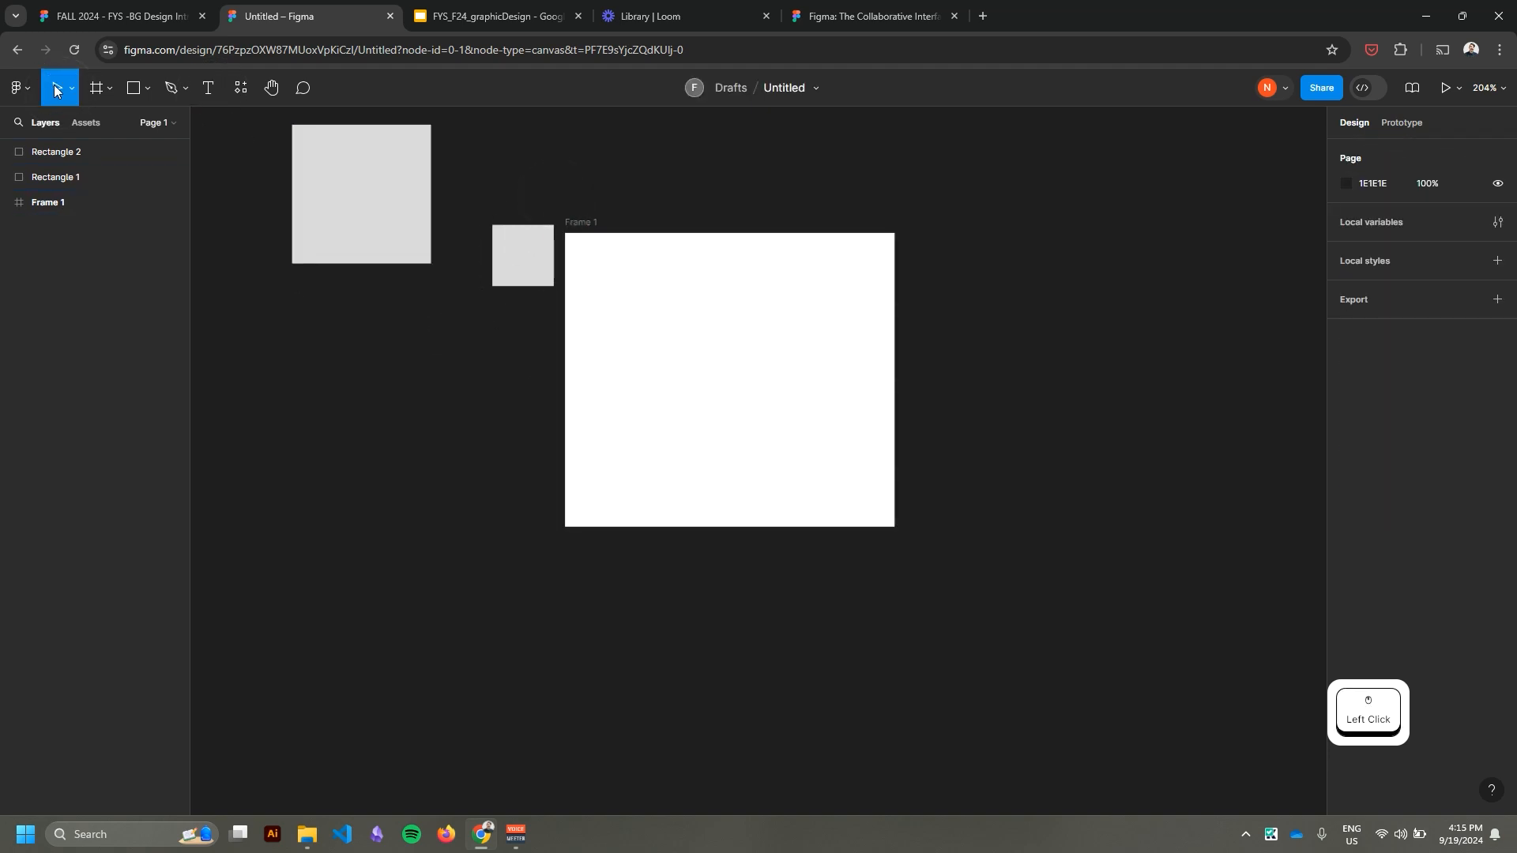
# Delete the two squares and the frame to leave the canvas empty.
pyautogui.click(380, 210)
pyautogui.press('BackSpace')
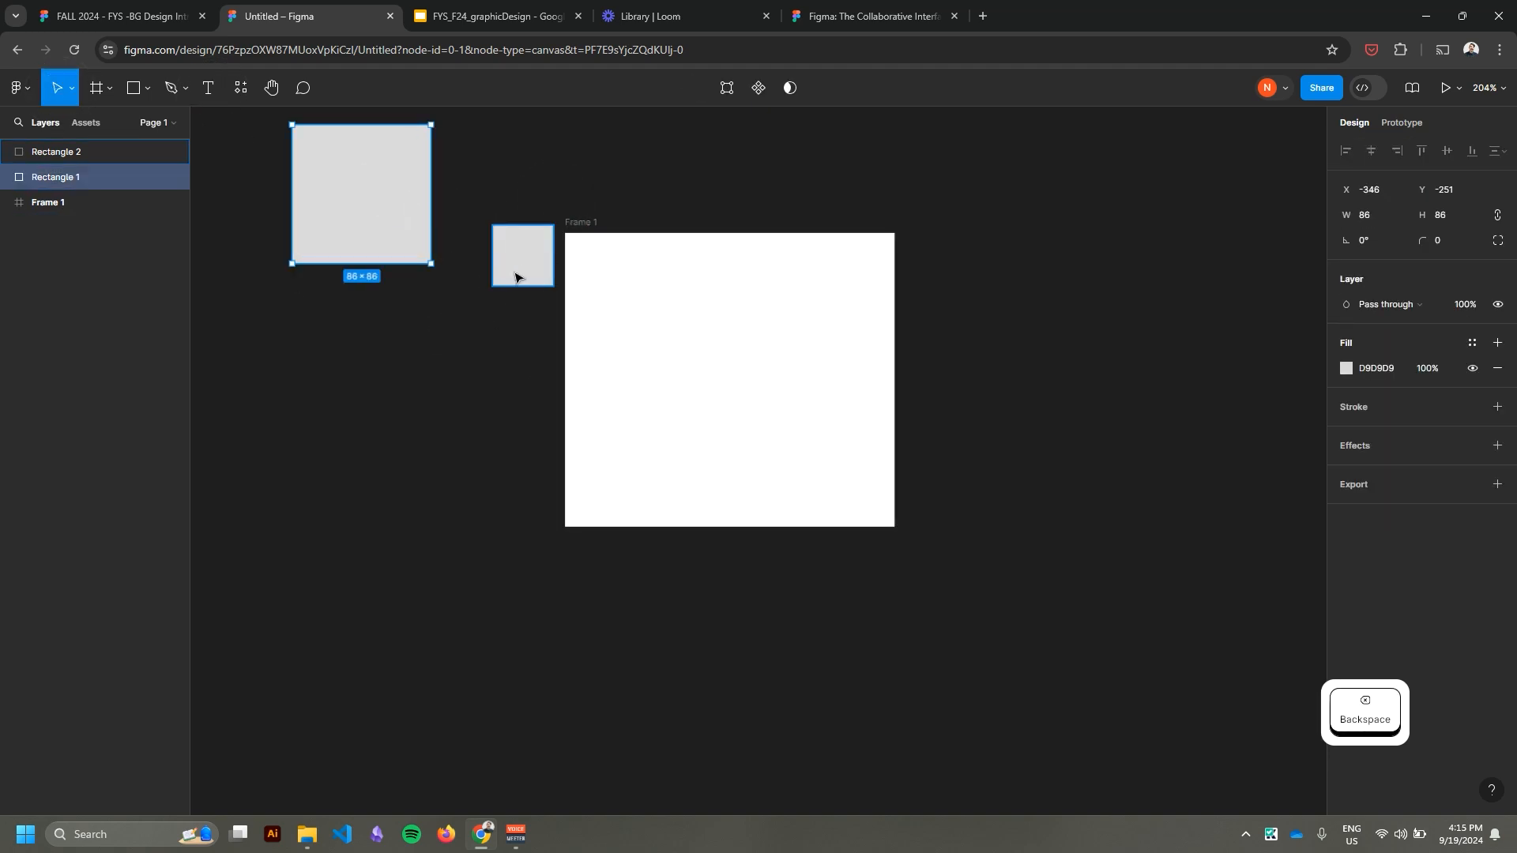
pyautogui.click(519, 268)
pyautogui.press('BackSpace')
pyautogui.click(593, 222)
pyautogui.click(523, 228)
pyautogui.click(576, 223)
pyautogui.press('BackSpace')
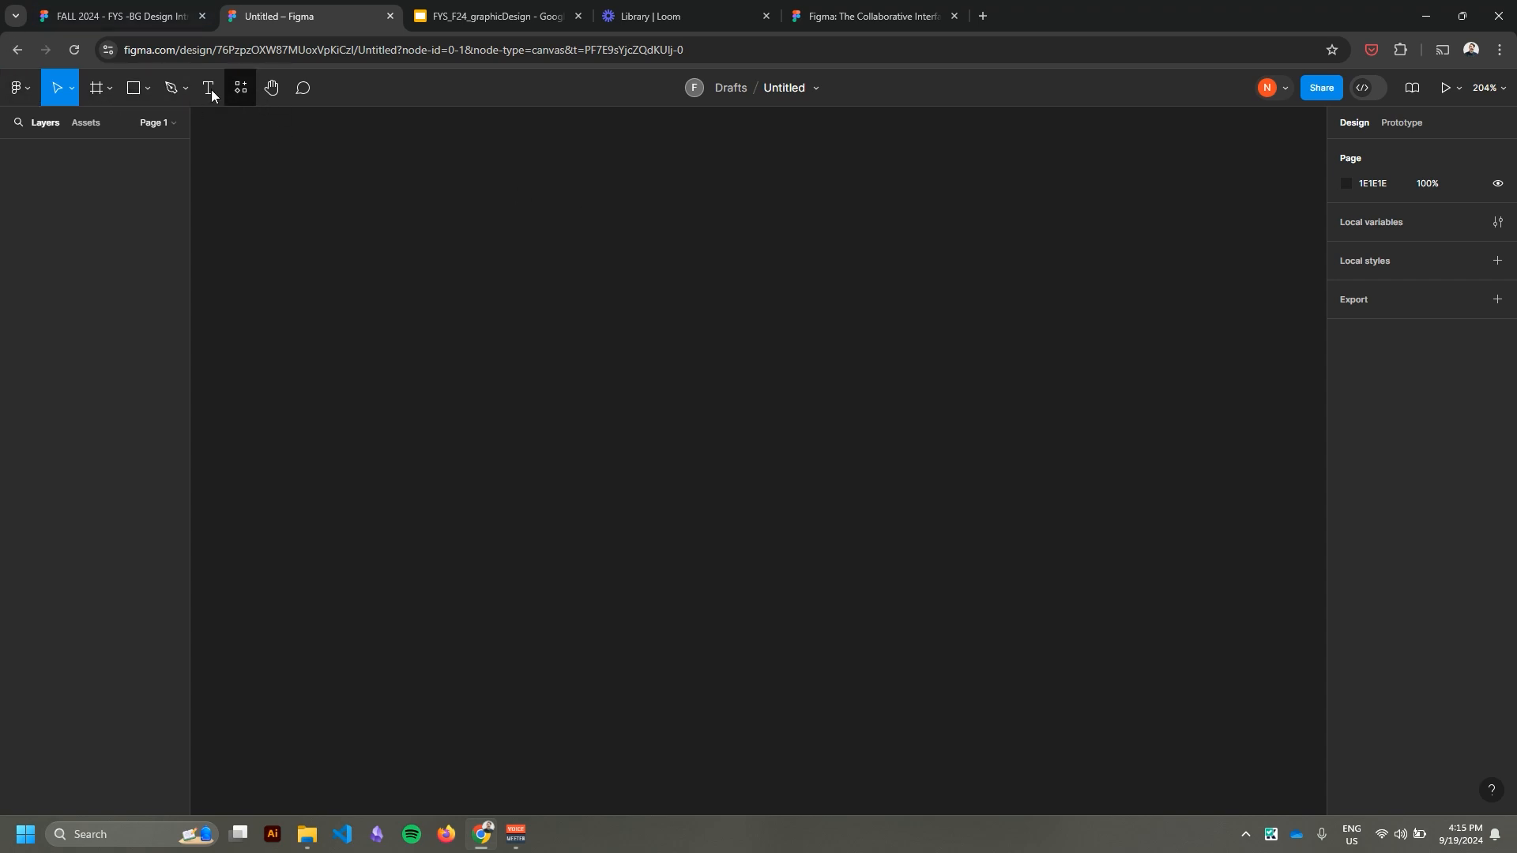
# Draw a new square frame about 195 × 195 on the empty canvas.
pyautogui.click(109, 91)
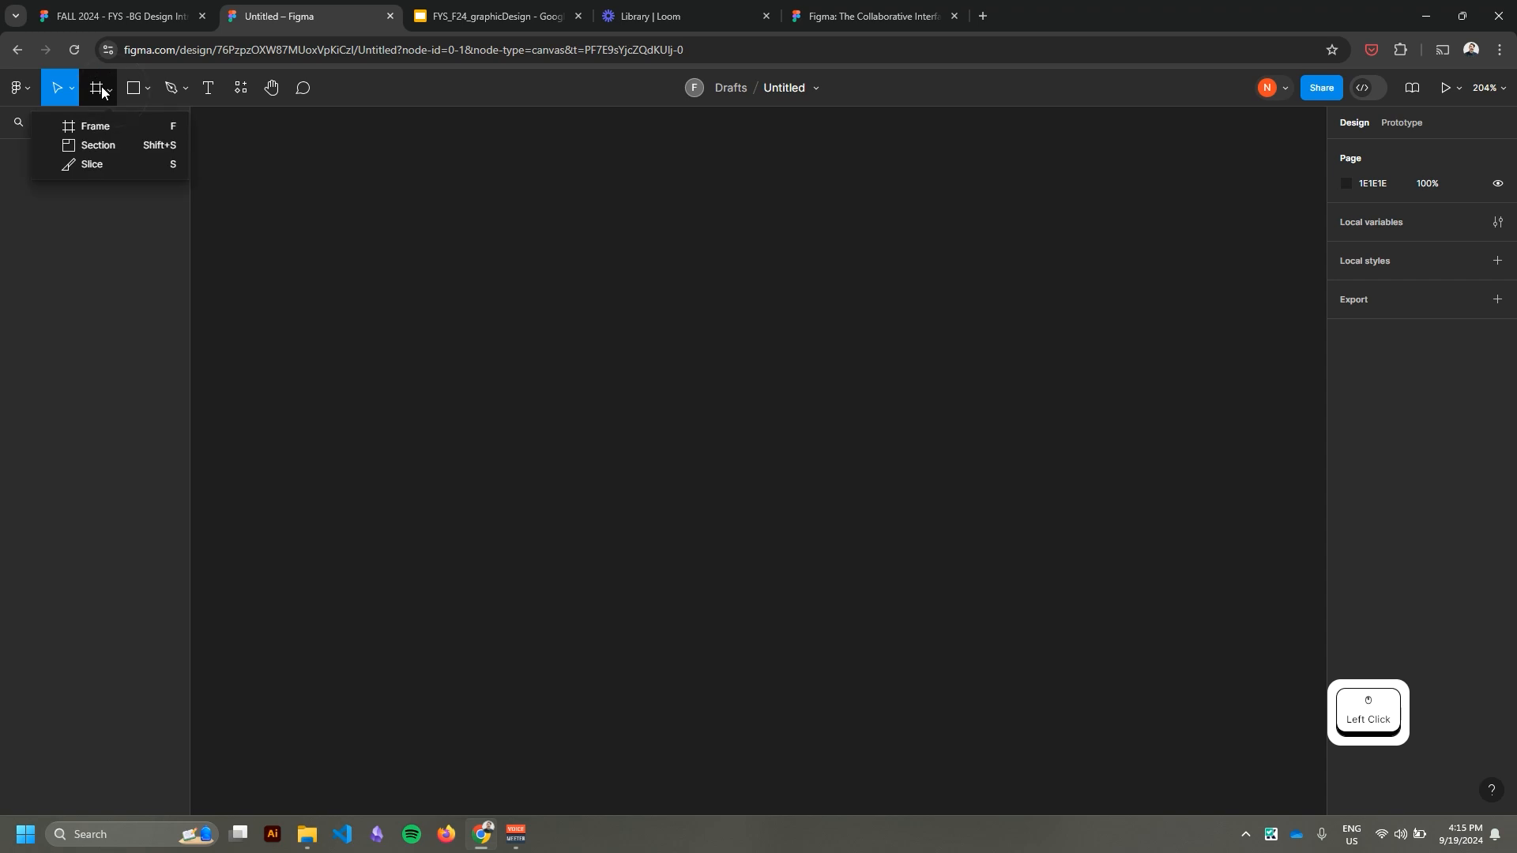
pyautogui.click(87, 130)
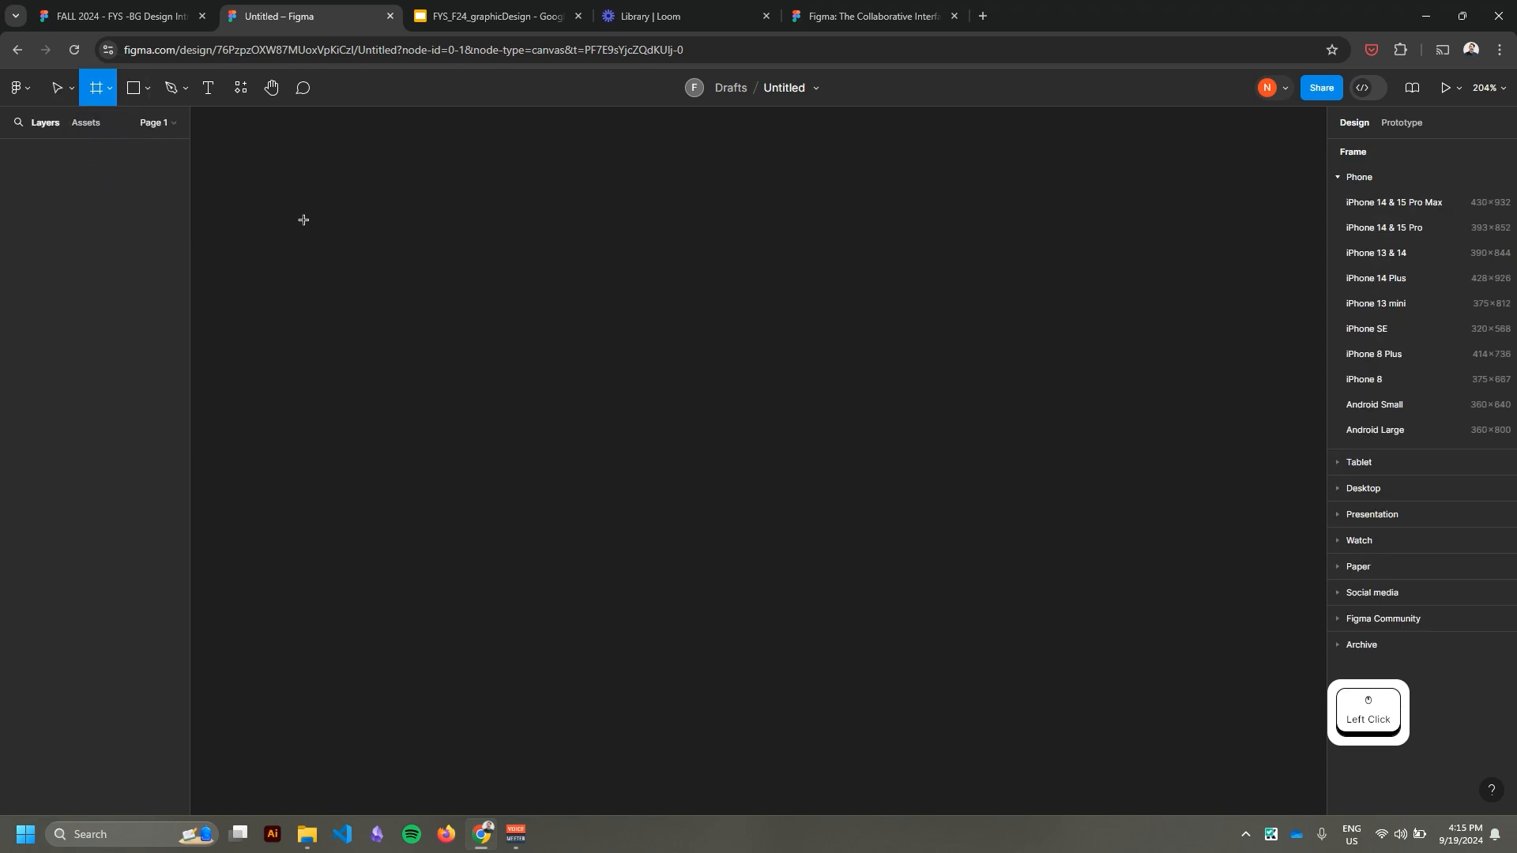
pyautogui.moveTo(295, 211); pyautogui.dragTo(538, 525)
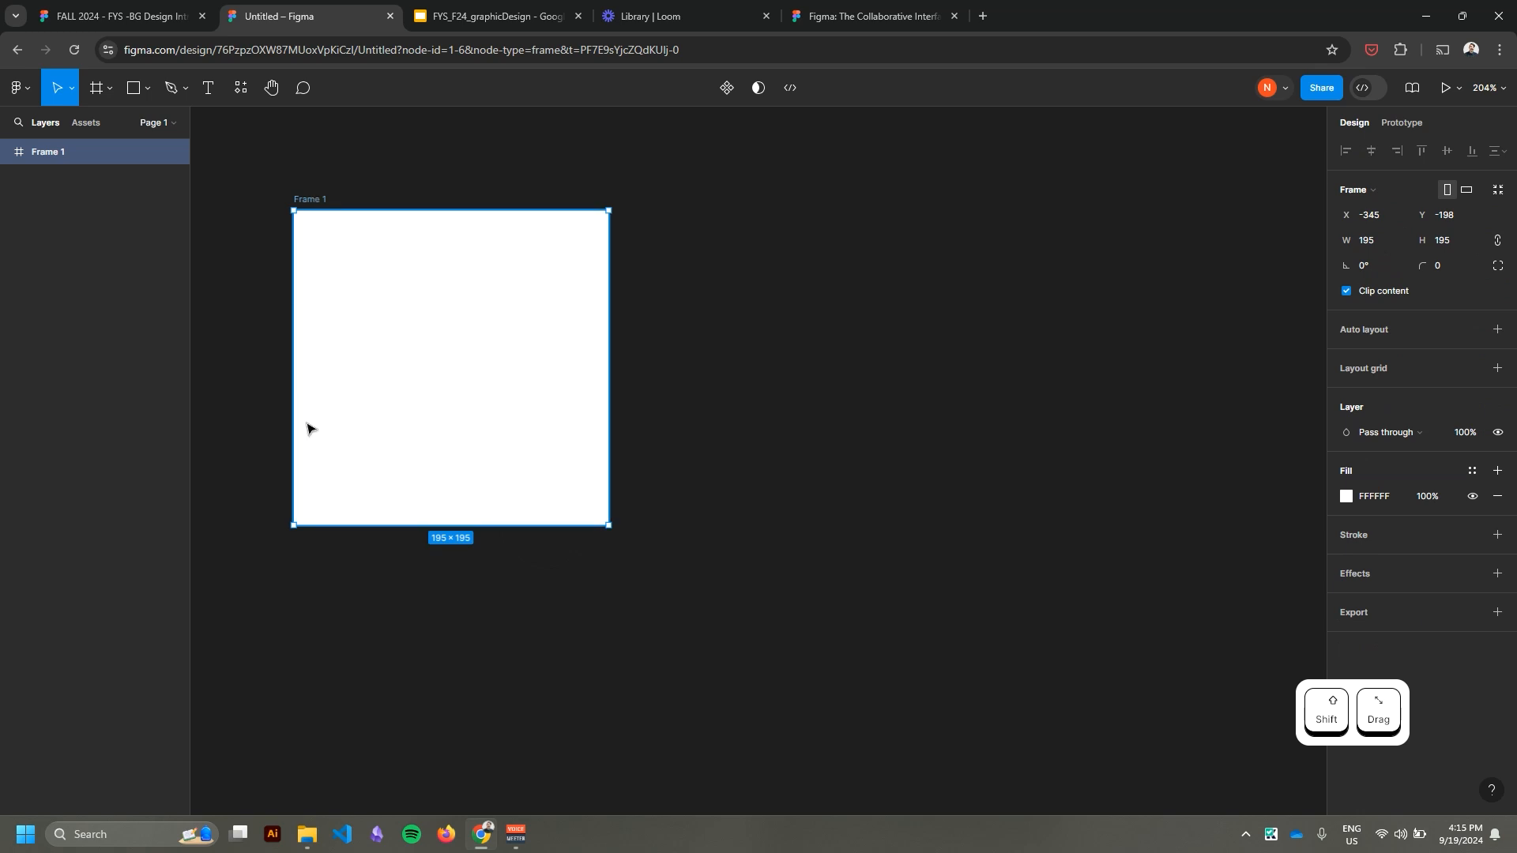
# Draw a square about 43 × 43 in the frame's upper-left area and add the text "Hello world!" in a box below it.
pyautogui.scroll(2, 279, 289)
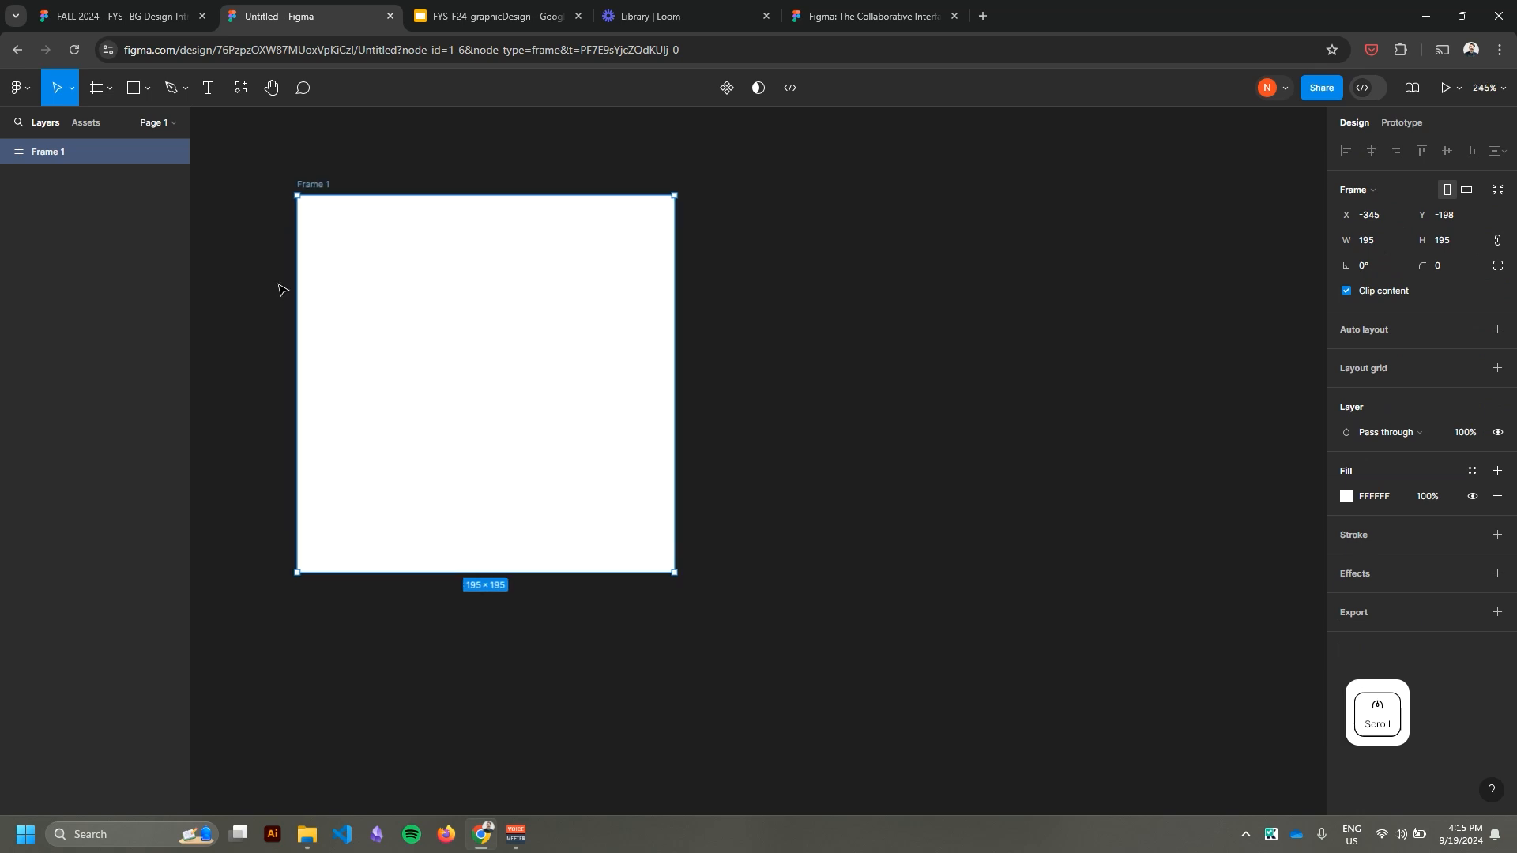
pyautogui.click(135, 87)
pyautogui.moveTo(339, 241); pyautogui.dragTo(403, 323)
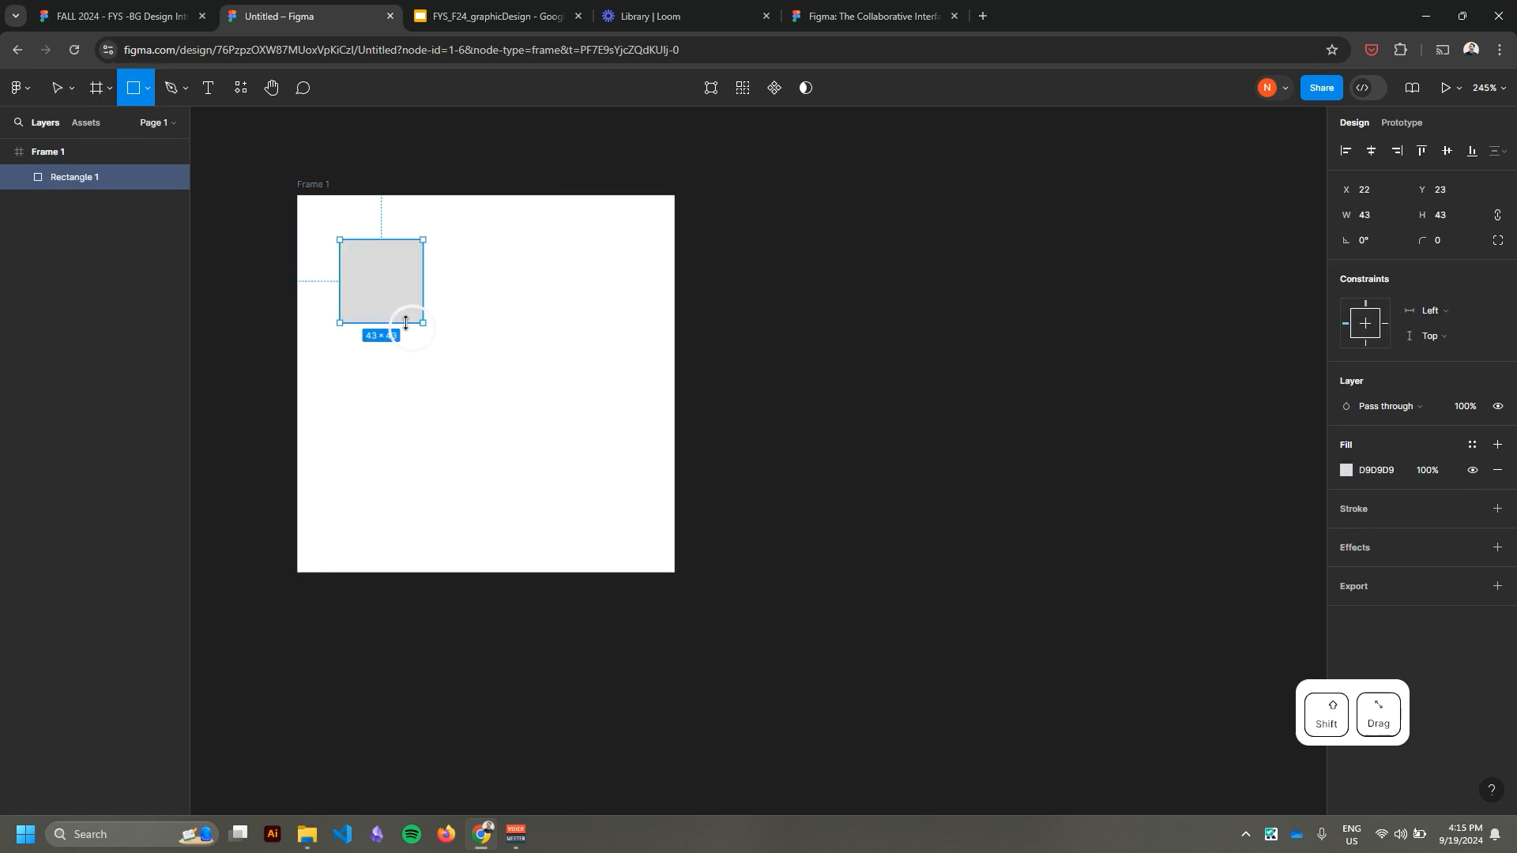
pyautogui.click(210, 91)
pyautogui.moveTo(343, 363); pyautogui.dragTo(423, 395)
pyautogui.write('Hello world!')
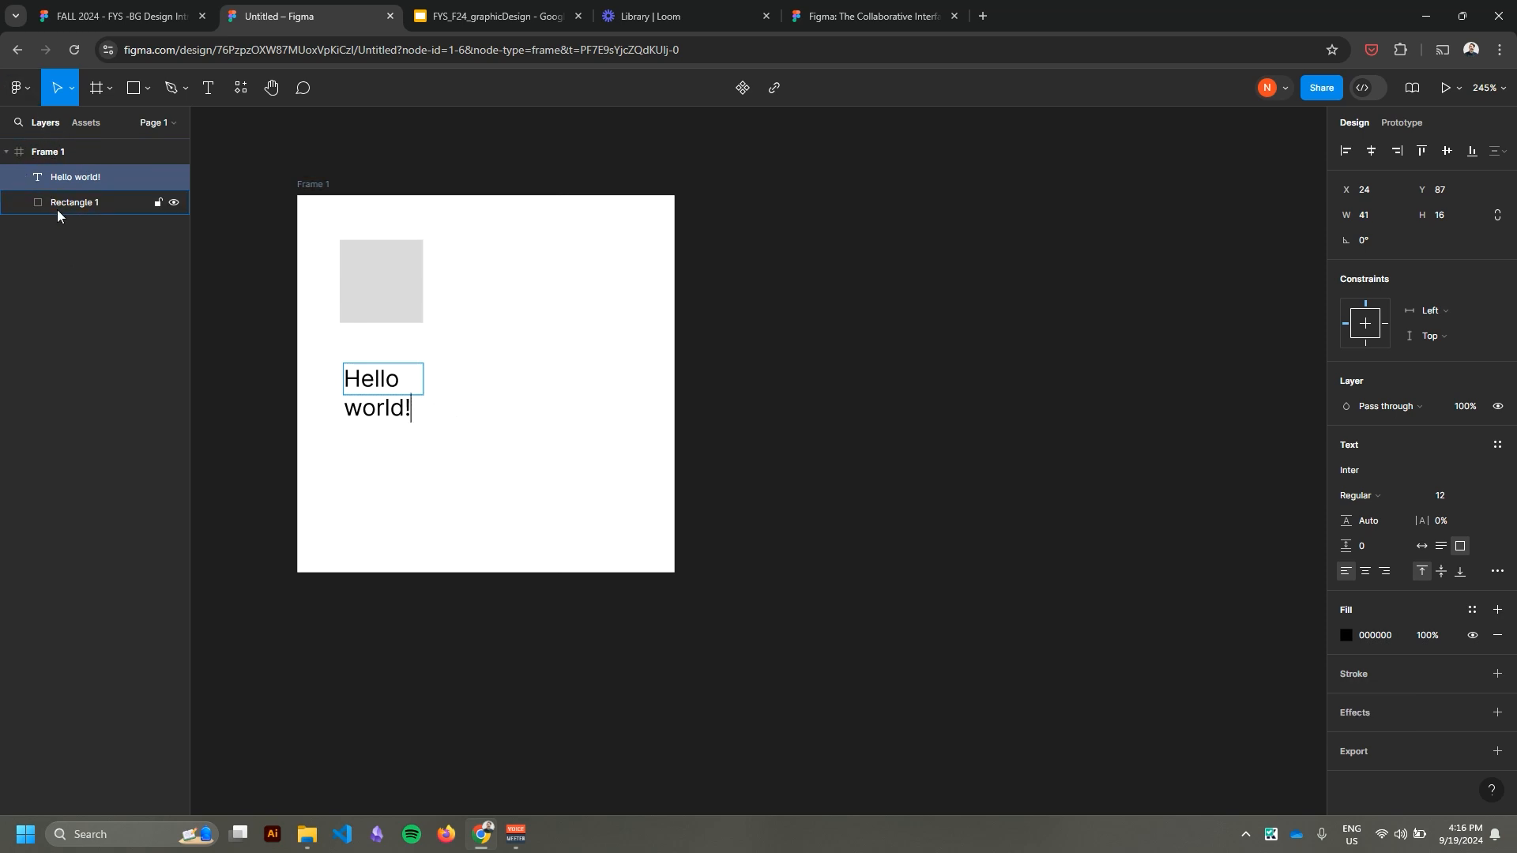
# Collapse the frame's contents in the layer list and move the frame with its contents a short distance on the canvas.
pyautogui.click(61, 153)
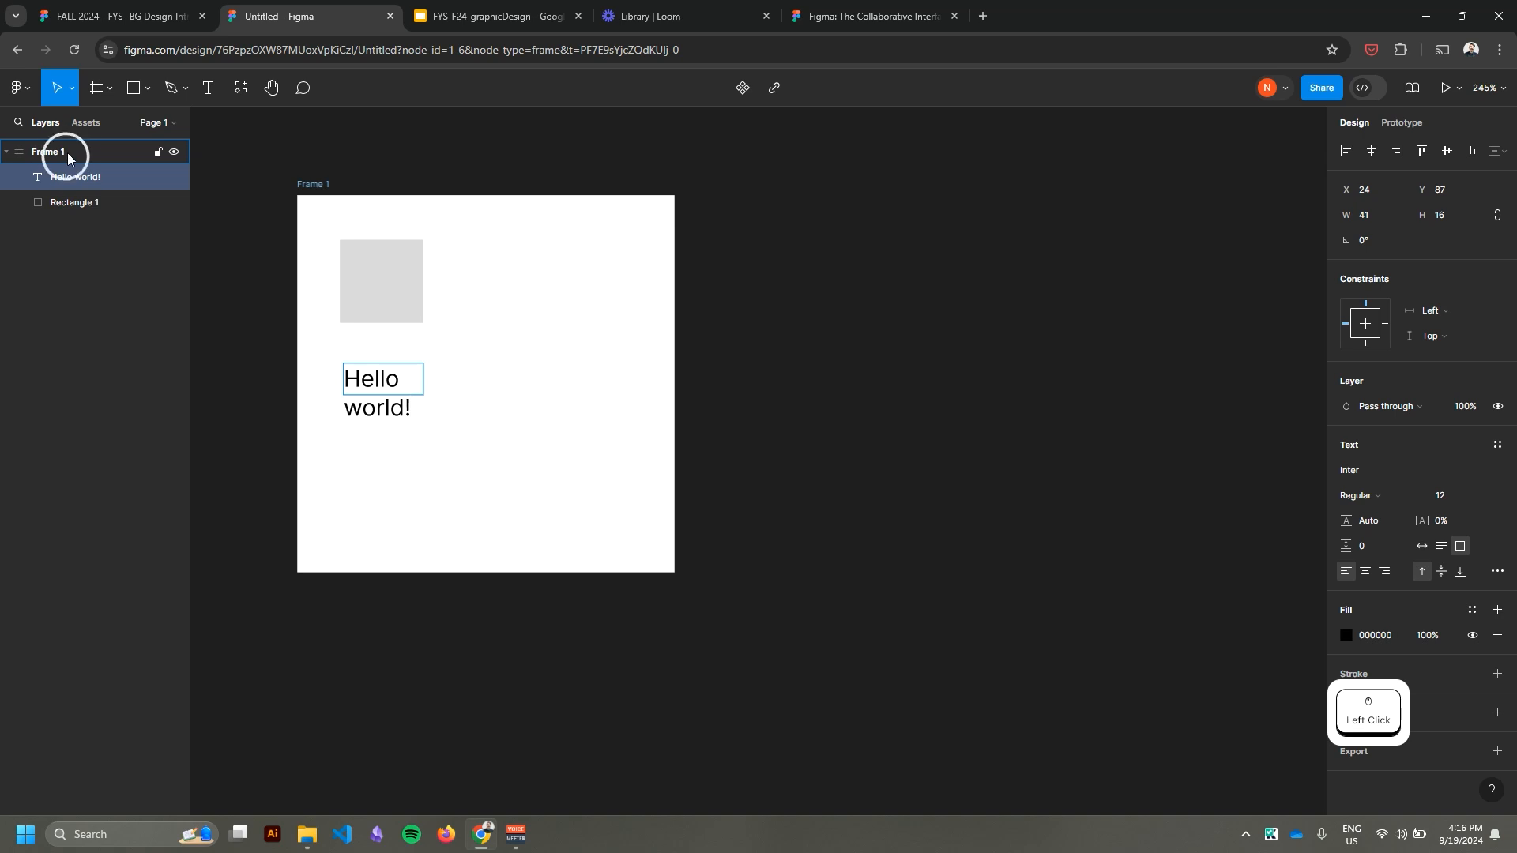
pyautogui.click(64, 230)
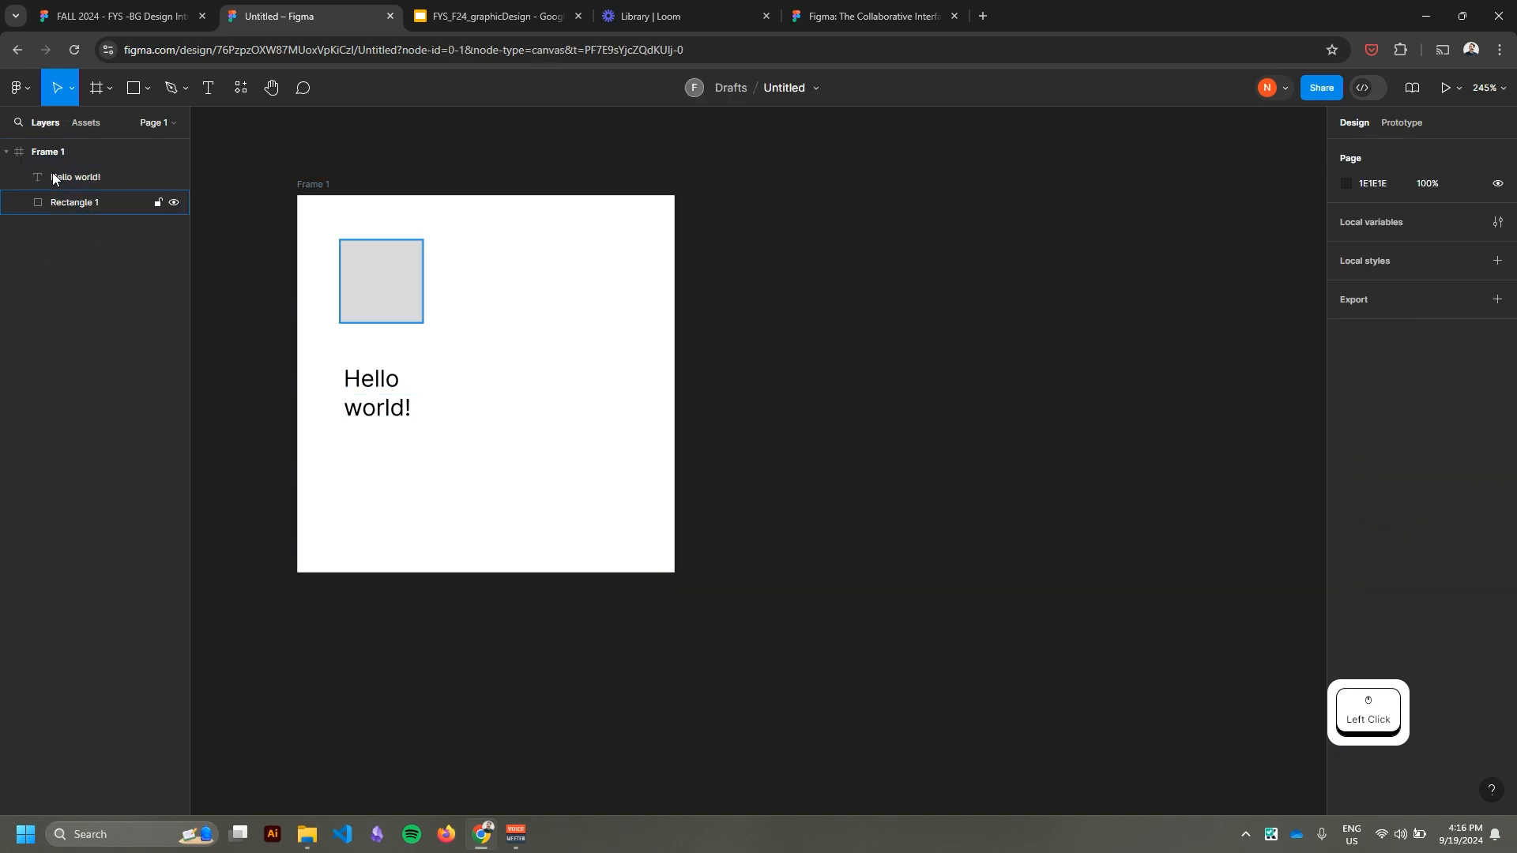
pyautogui.click(6, 155)
pyautogui.click(95, 193)
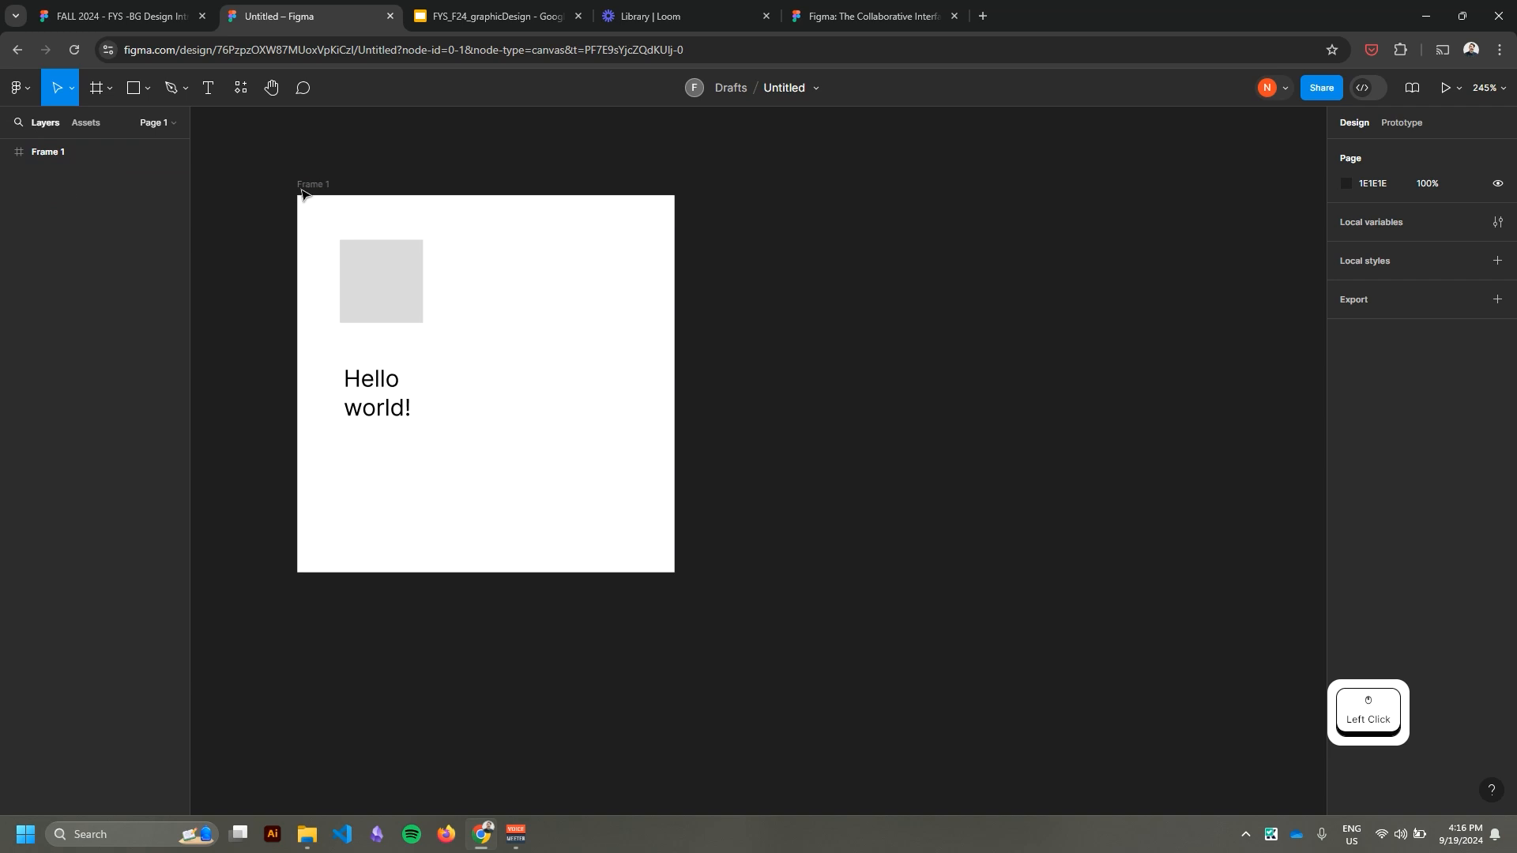
pyautogui.moveTo(305, 186); pyautogui.dragTo(387, 215)
pyautogui.click(485, 306)
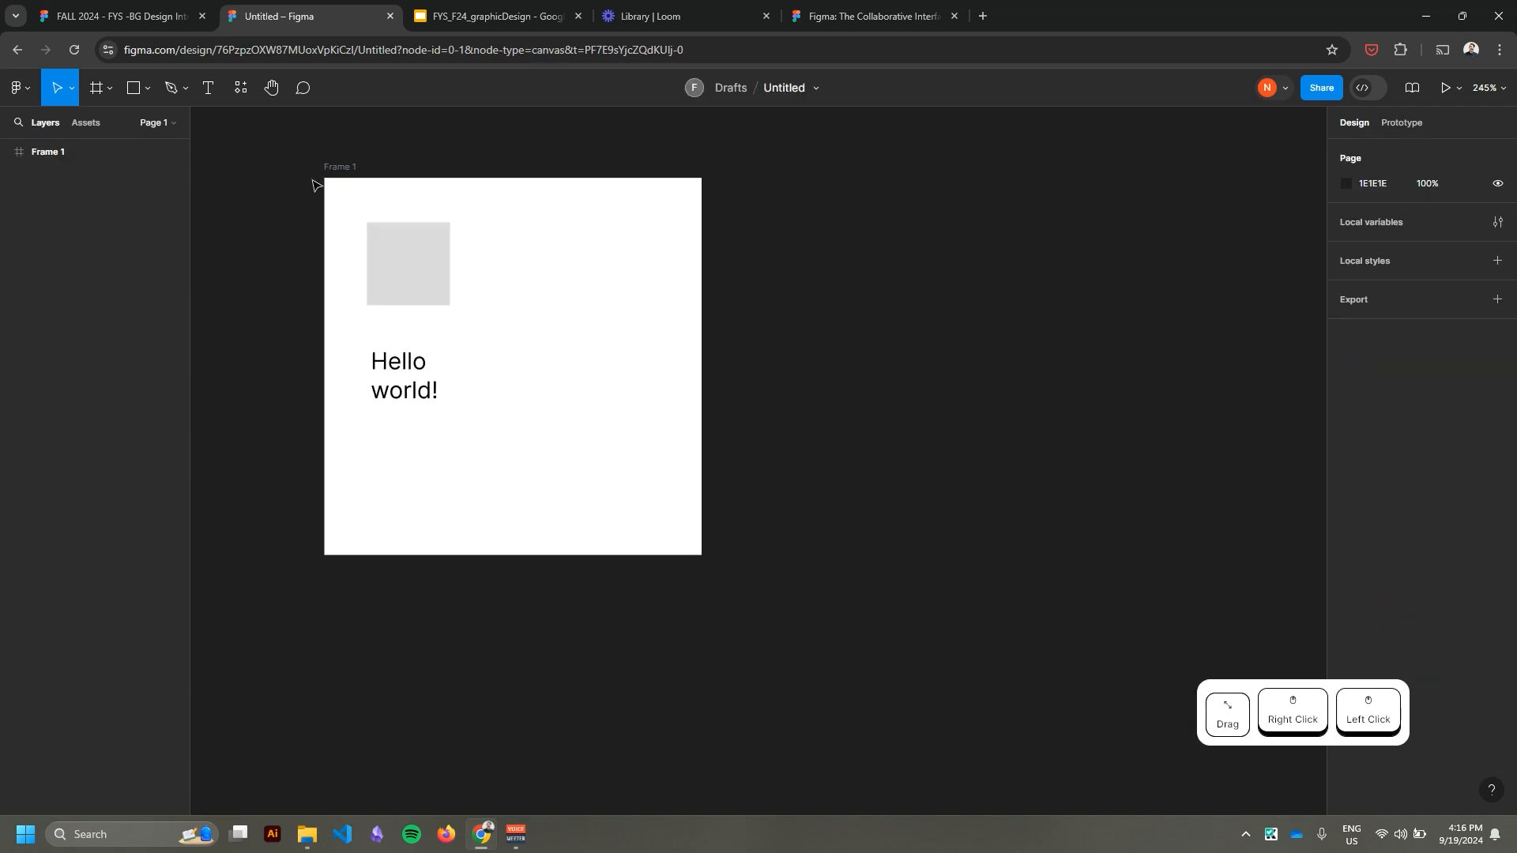
# Delete the gray square and the "Hello world!" text from the frame.
pyautogui.click(387, 256)
pyautogui.press('BackSpace')
pyautogui.press('BackSpace')
pyautogui.click(389, 369)
pyautogui.press('BackSpace')
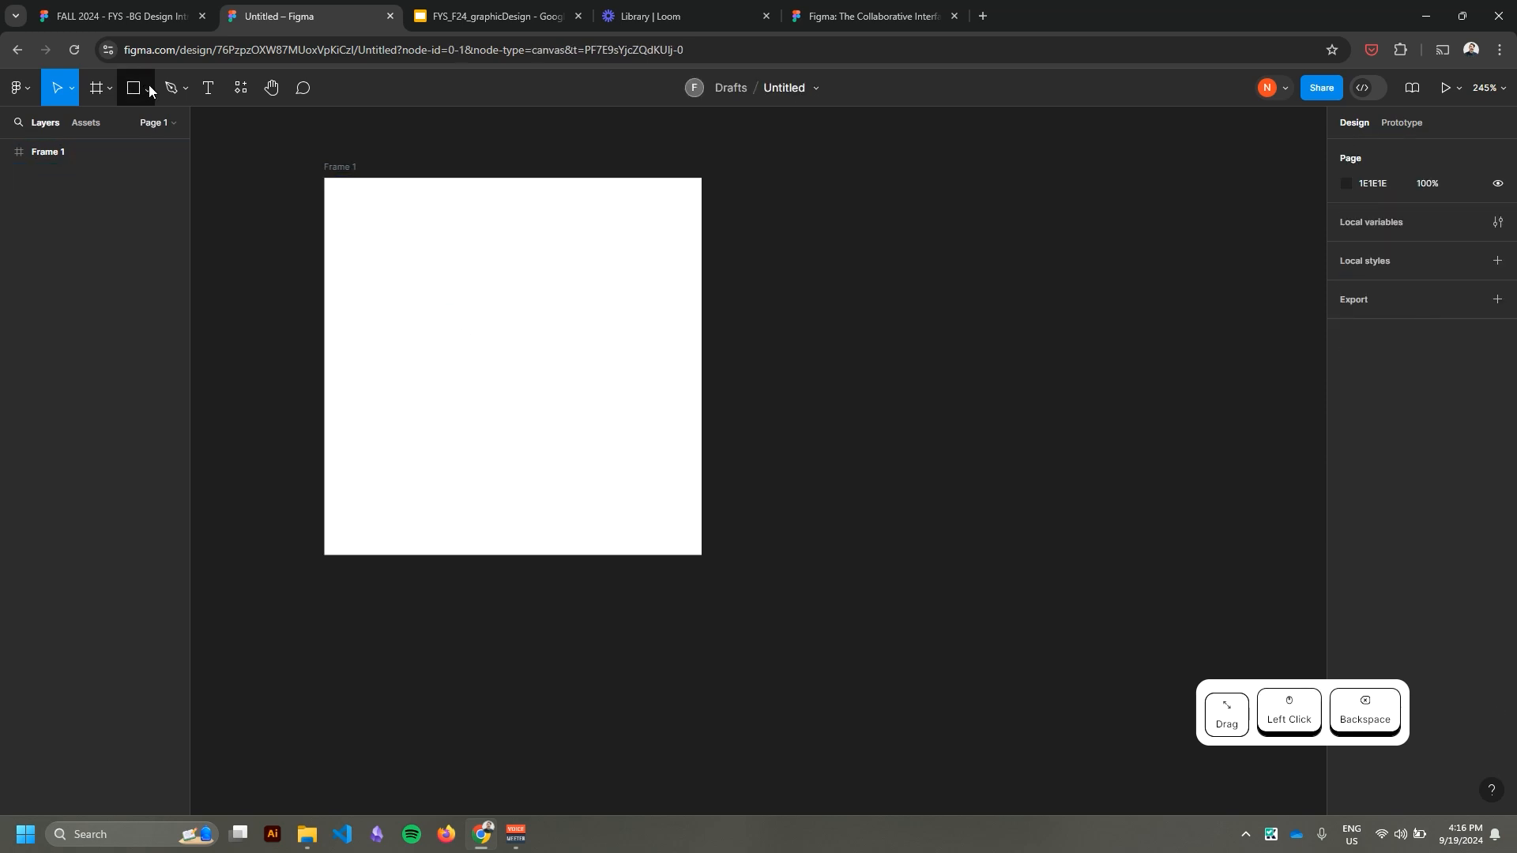
# Draw a square about 104 × 104 in the frame's upper-left area with the Rectangle tool.
pyautogui.click(150, 89)
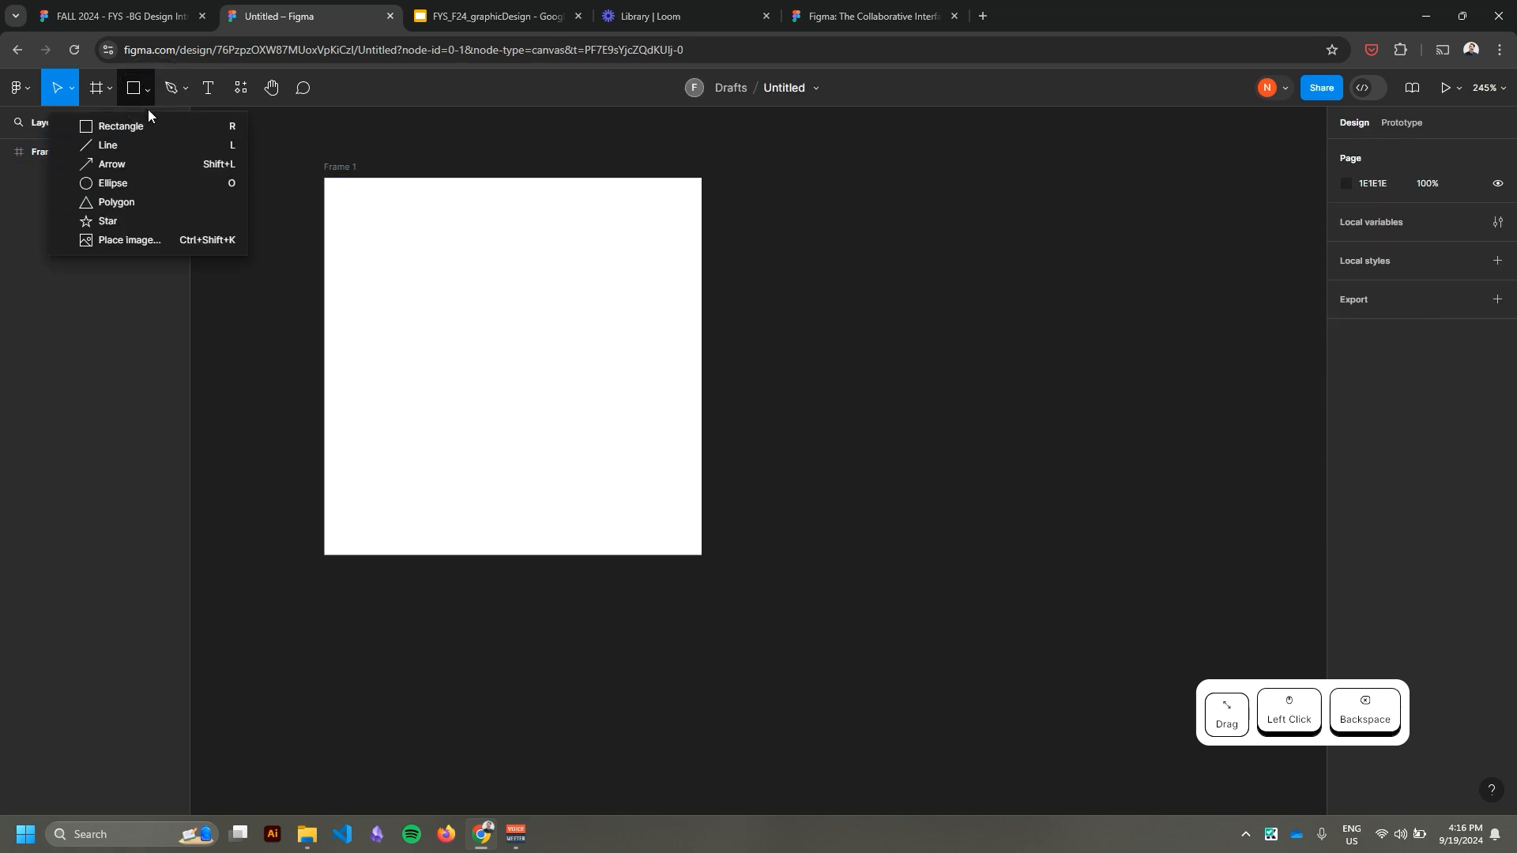
pyautogui.click(143, 95)
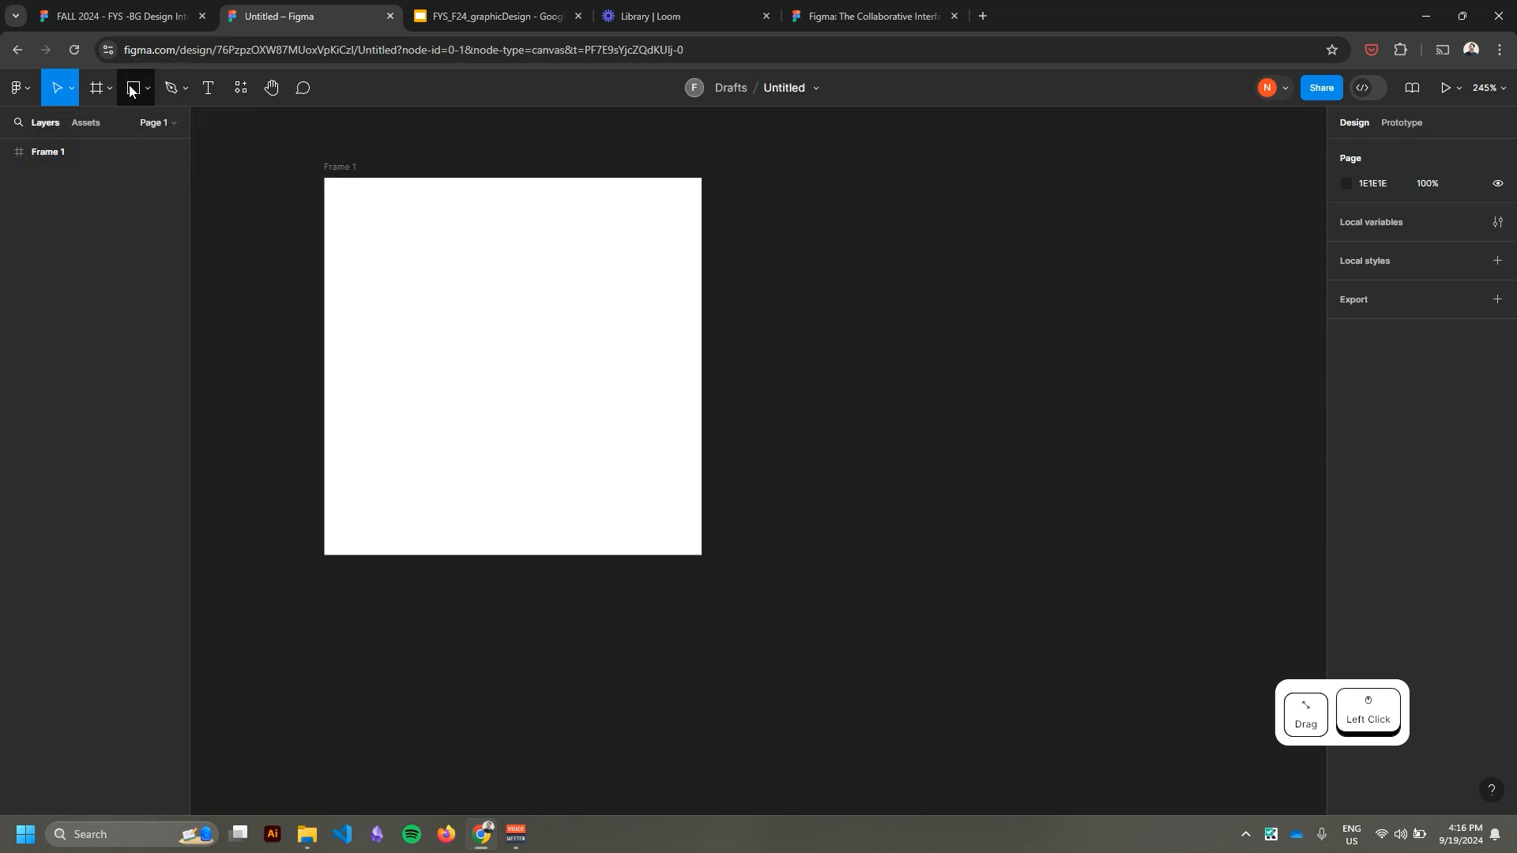
pyautogui.click(132, 92)
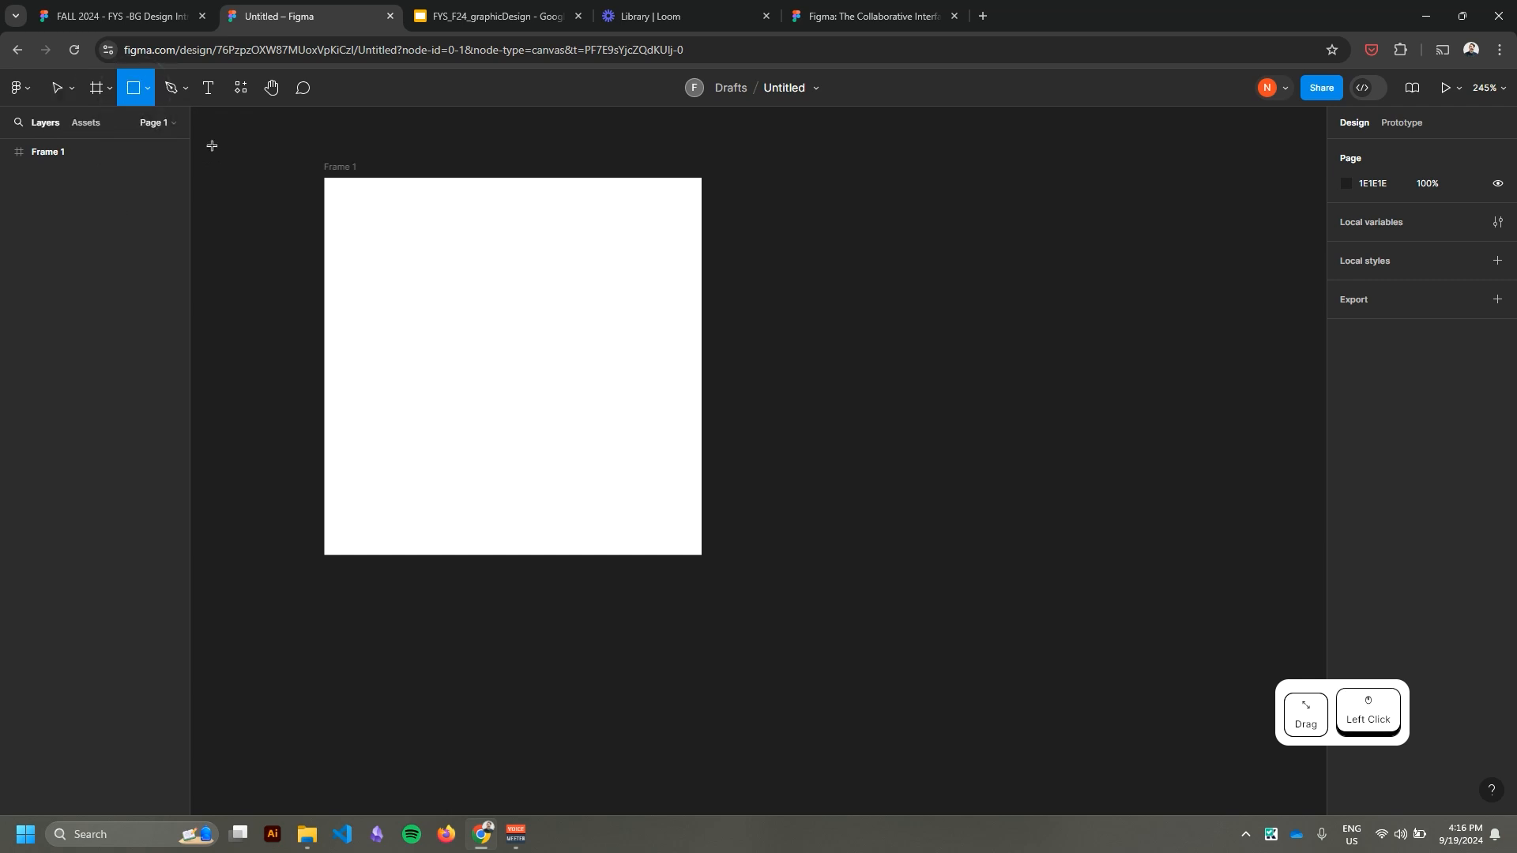
pyautogui.click(149, 96)
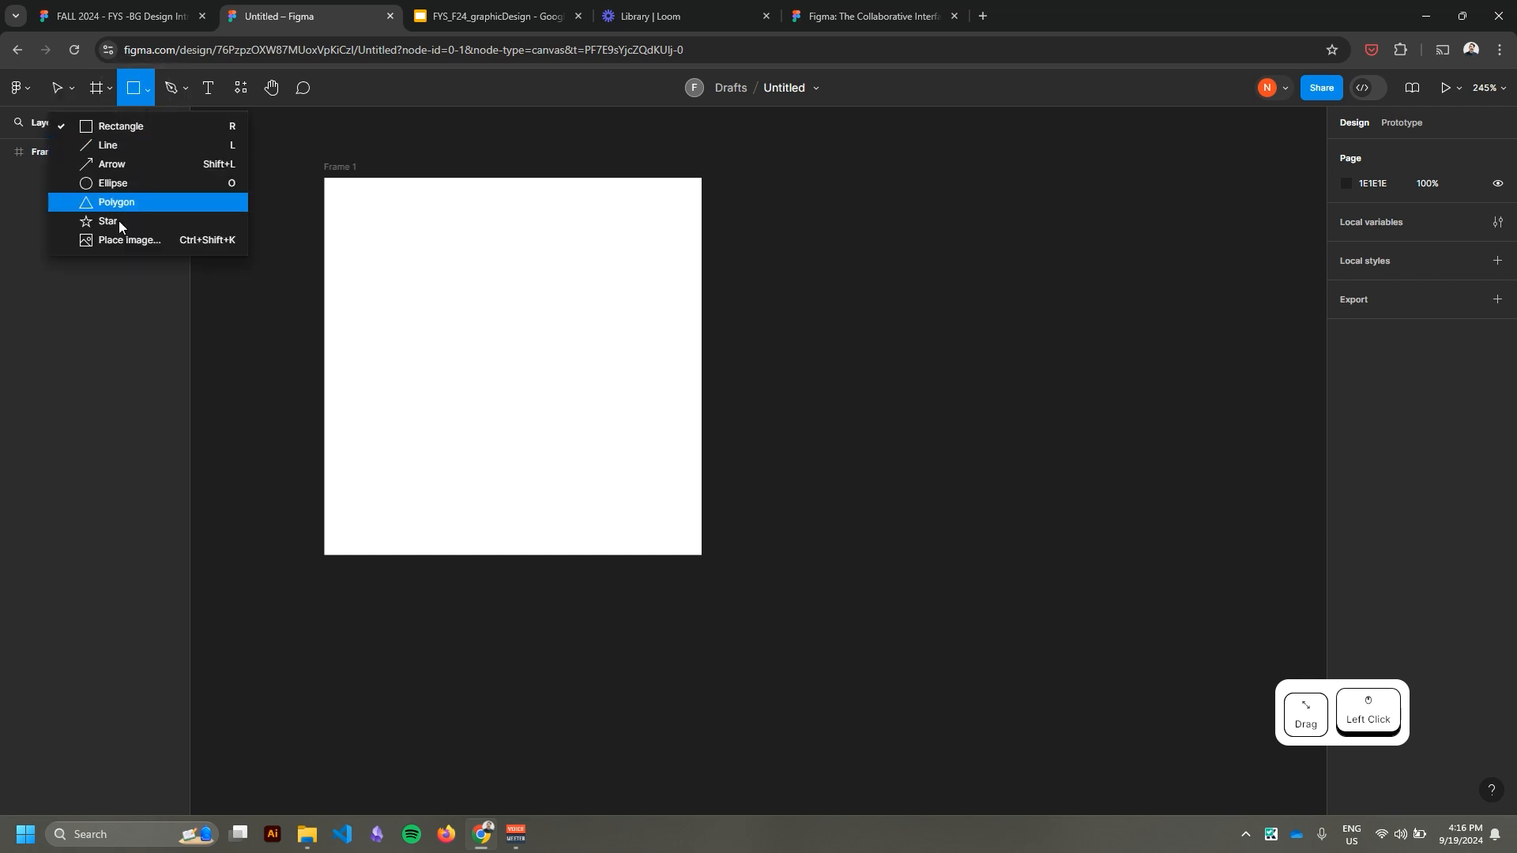
pyautogui.click(120, 128)
pyautogui.moveTo(369, 223)
pyautogui.mouseDown()
pyautogui.moveTo(559, 410)
pyautogui.moveTo(471, 333)
pyautogui.moveTo(403, 322)
pyautogui.moveTo(414, 294)
pyautogui.moveTo(437, 322)
pyautogui.moveTo(408, 319)
pyautogui.moveTo(452, 257)
pyautogui.moveTo(424, 292)
pyautogui.moveTo(413, 244)
pyautogui.moveTo(549, 464)
pyautogui.moveTo(572, 406)
pyautogui.moveTo(420, 271)
pyautogui.moveTo(558, 339)
pyautogui.moveTo(453, 410)
pyautogui.moveTo(531, 432)
pyautogui.moveTo(485, 322)
pyautogui.moveTo(486, 362)
pyautogui.moveTo(395, 246)
pyautogui.moveTo(806, 645)
pyautogui.moveTo(474, 327)
pyautogui.moveTo(757, 555)
pyautogui.moveTo(624, 454)
pyautogui.mouseUp()
pyautogui.scroll(5, 498, 344)
pyautogui.moveTo(796, 422); pyautogui.dragTo(939, 506)
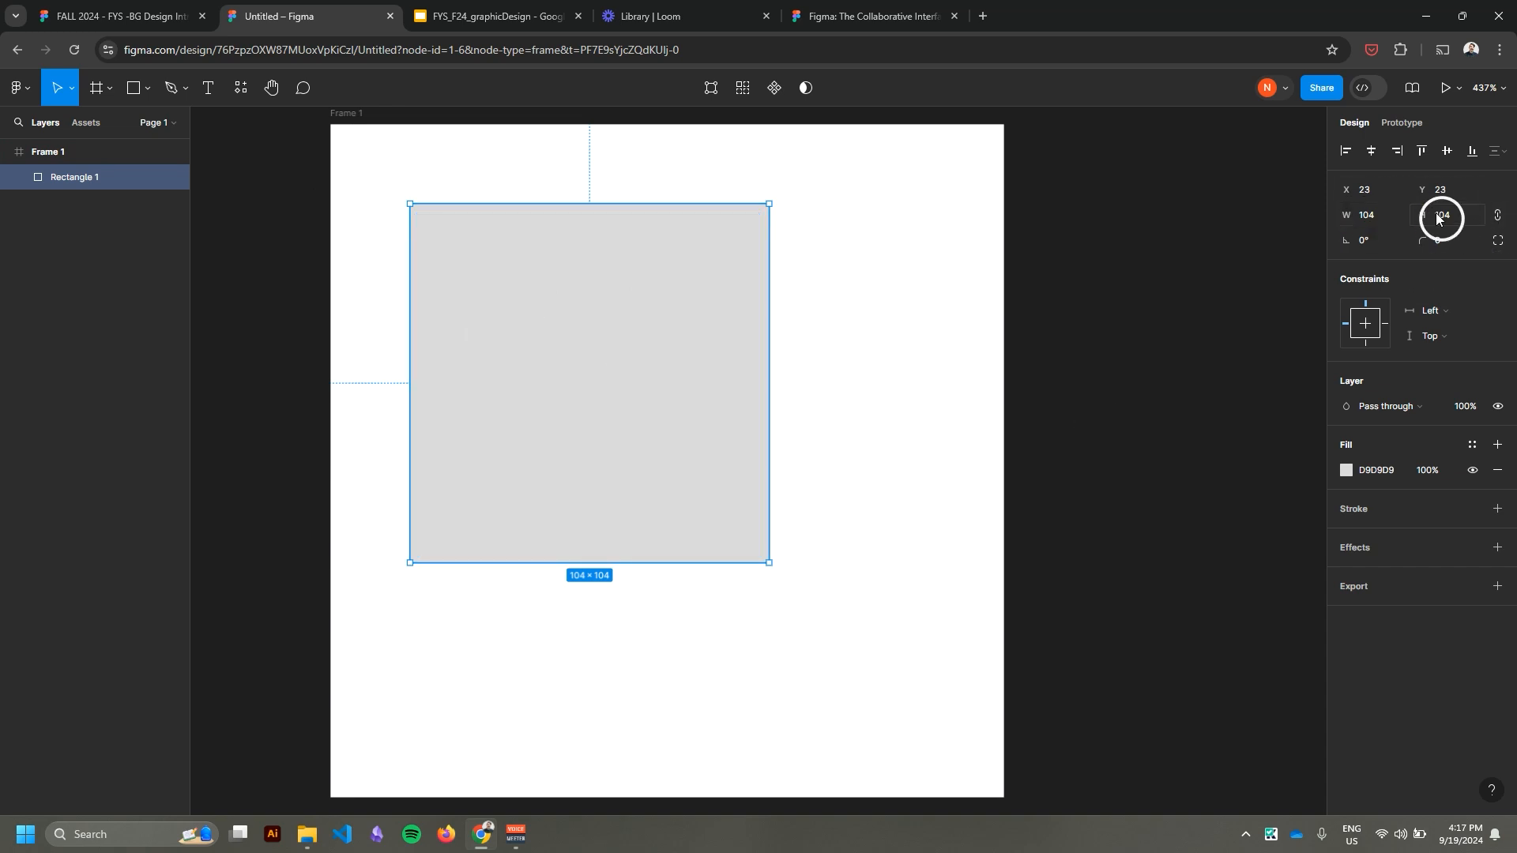
# Change the square's fill to the solid red C30606.
pyautogui.click(1347, 471)
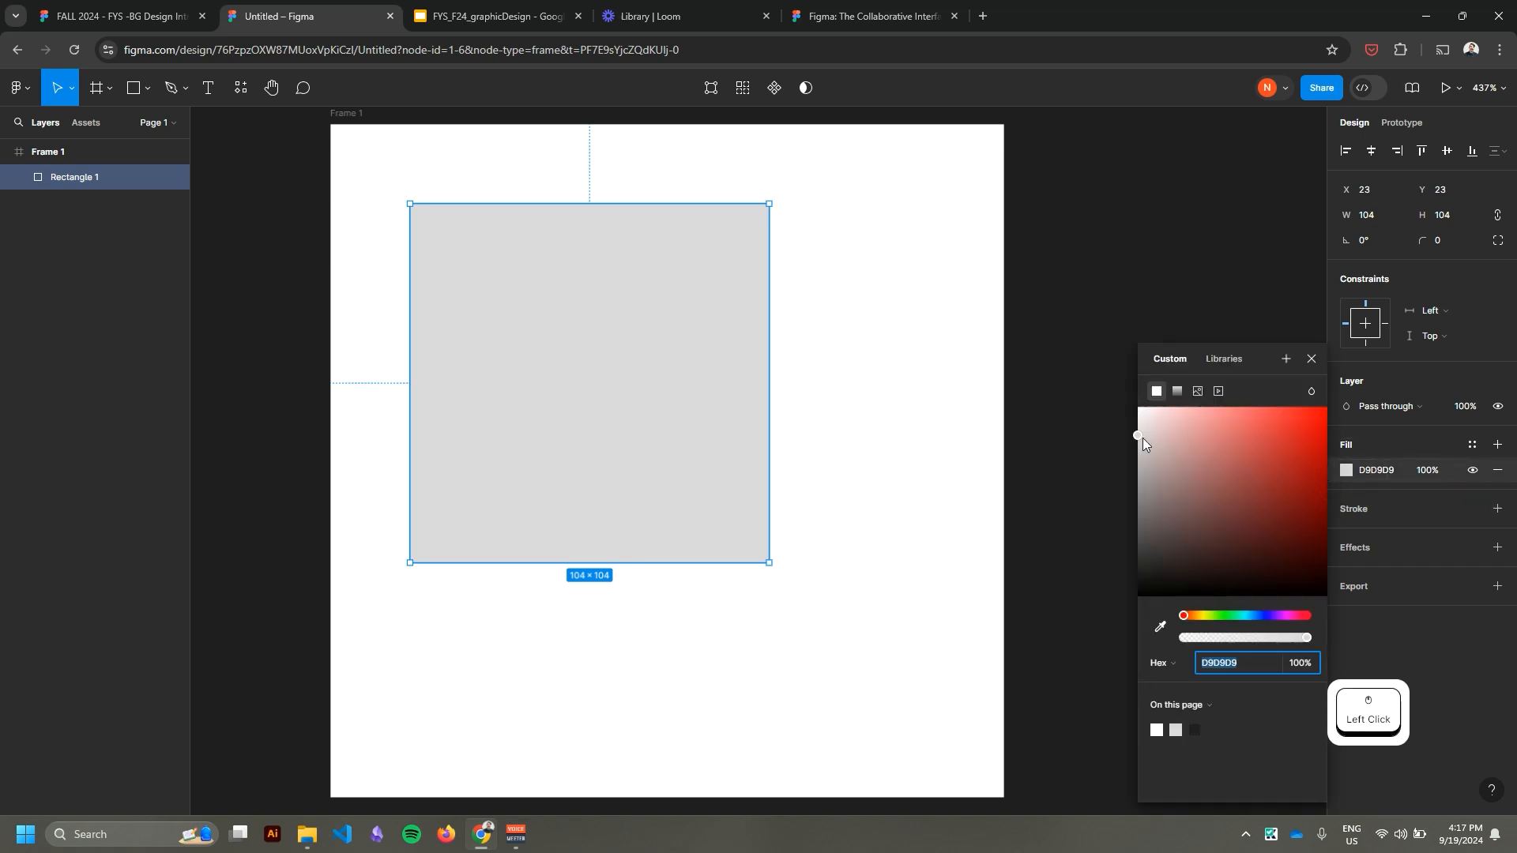
pyautogui.moveTo(1143, 438); pyautogui.dragTo(1324, 462)
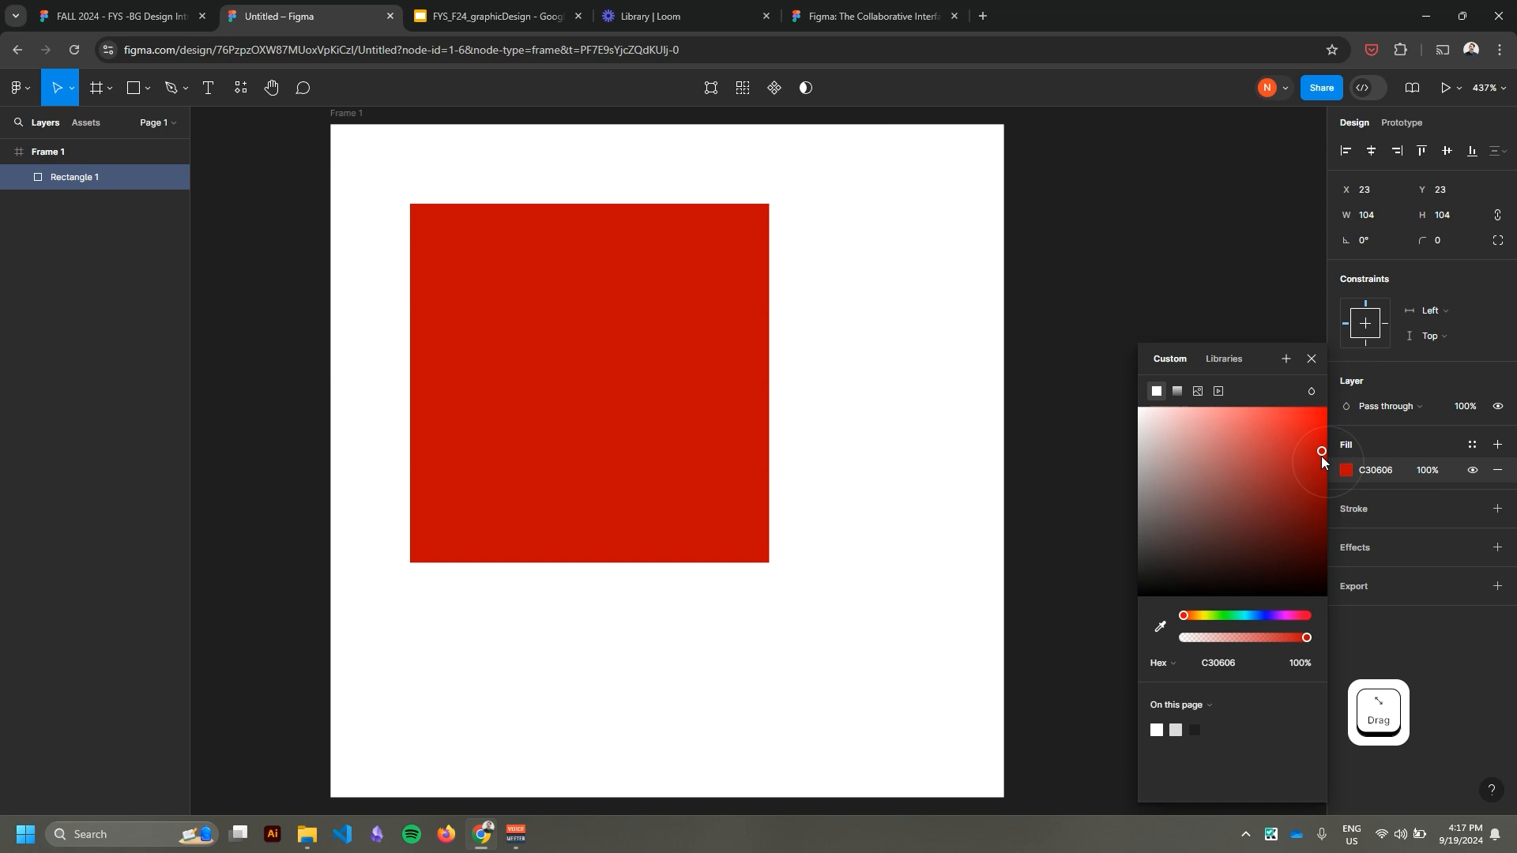
pyautogui.click(1431, 646)
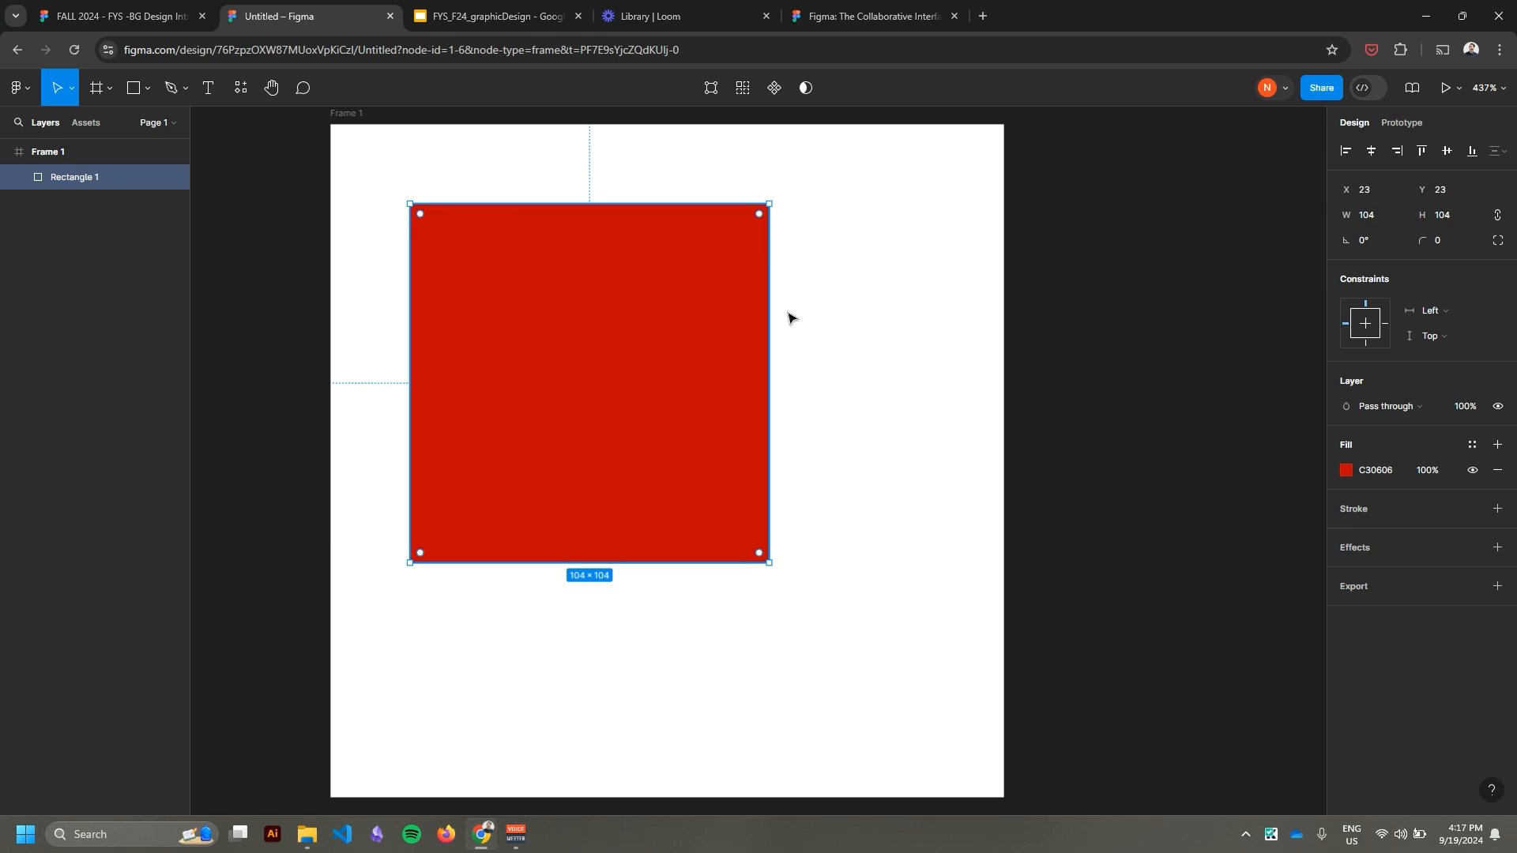
# Add an inside stroke to the square in blue 04139E with a weight of 10, and deselect the square.
pyautogui.click(1498, 509)
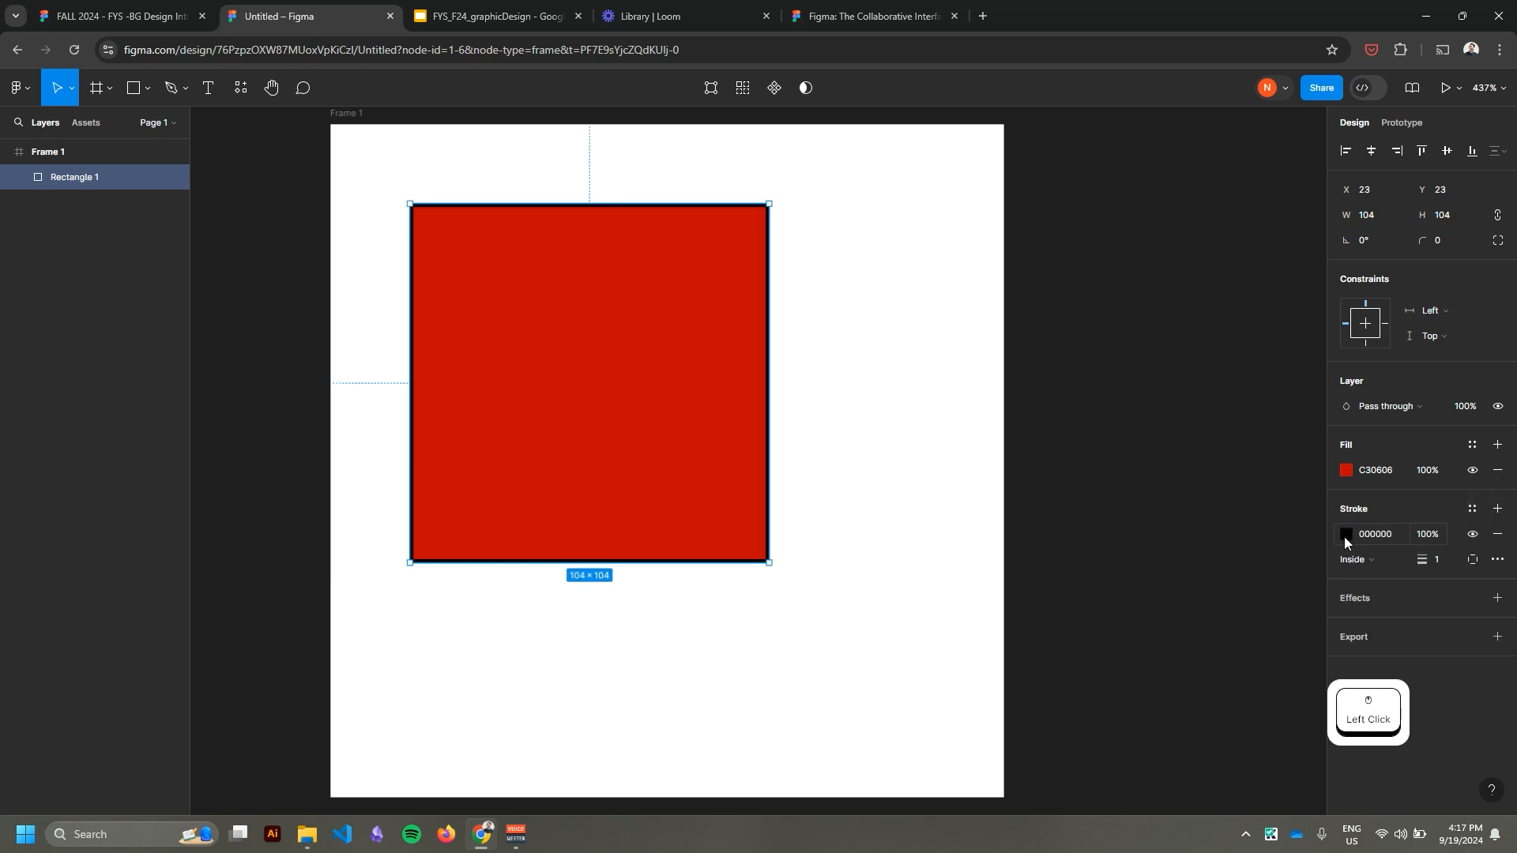
pyautogui.click(1353, 535)
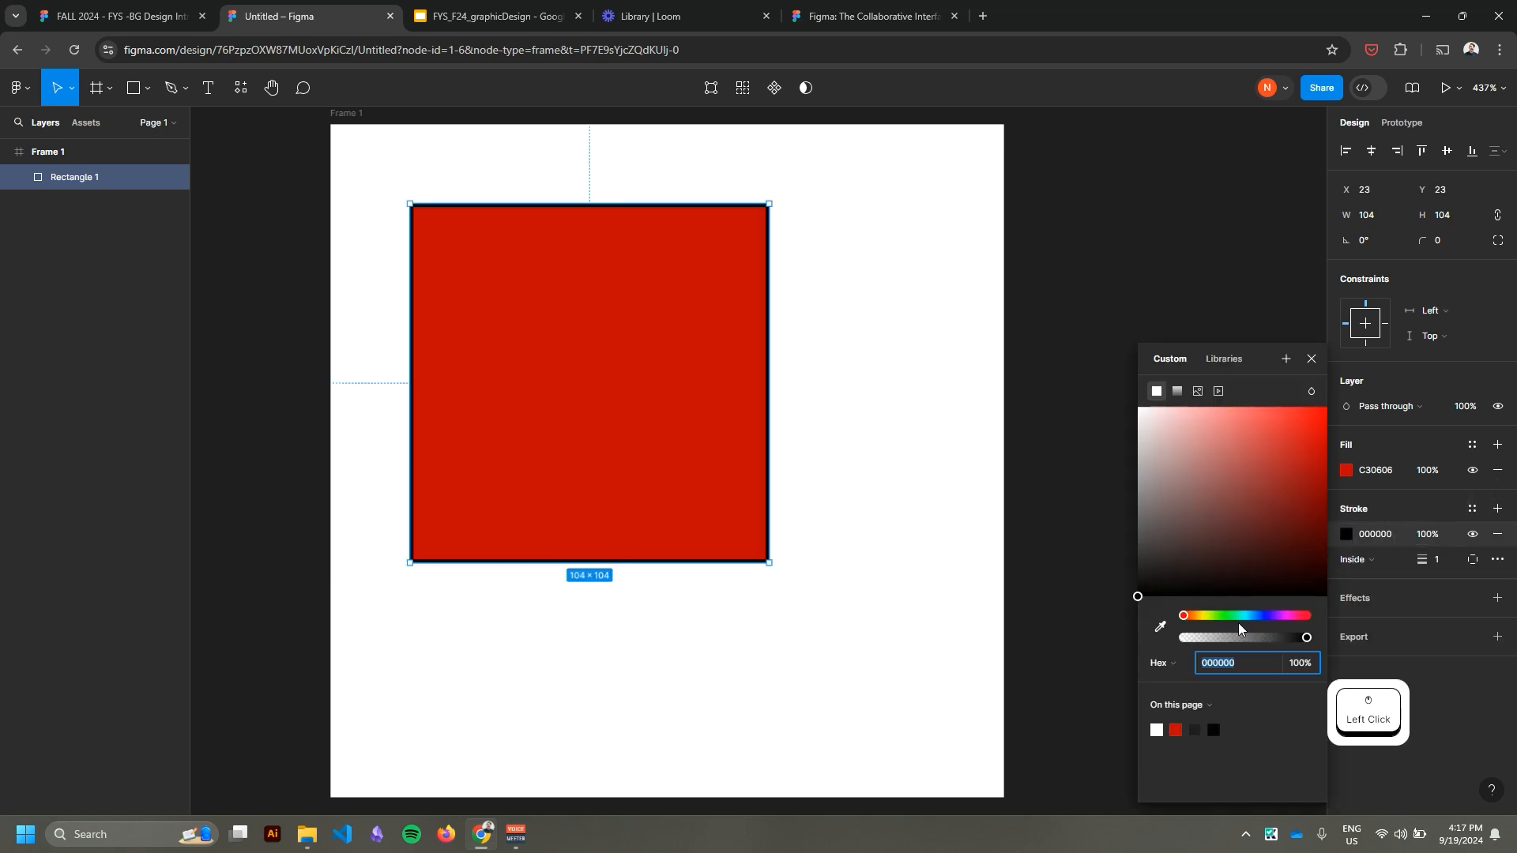
pyautogui.click(1261, 615)
pyautogui.moveTo(1283, 519); pyautogui.dragTo(1325, 490)
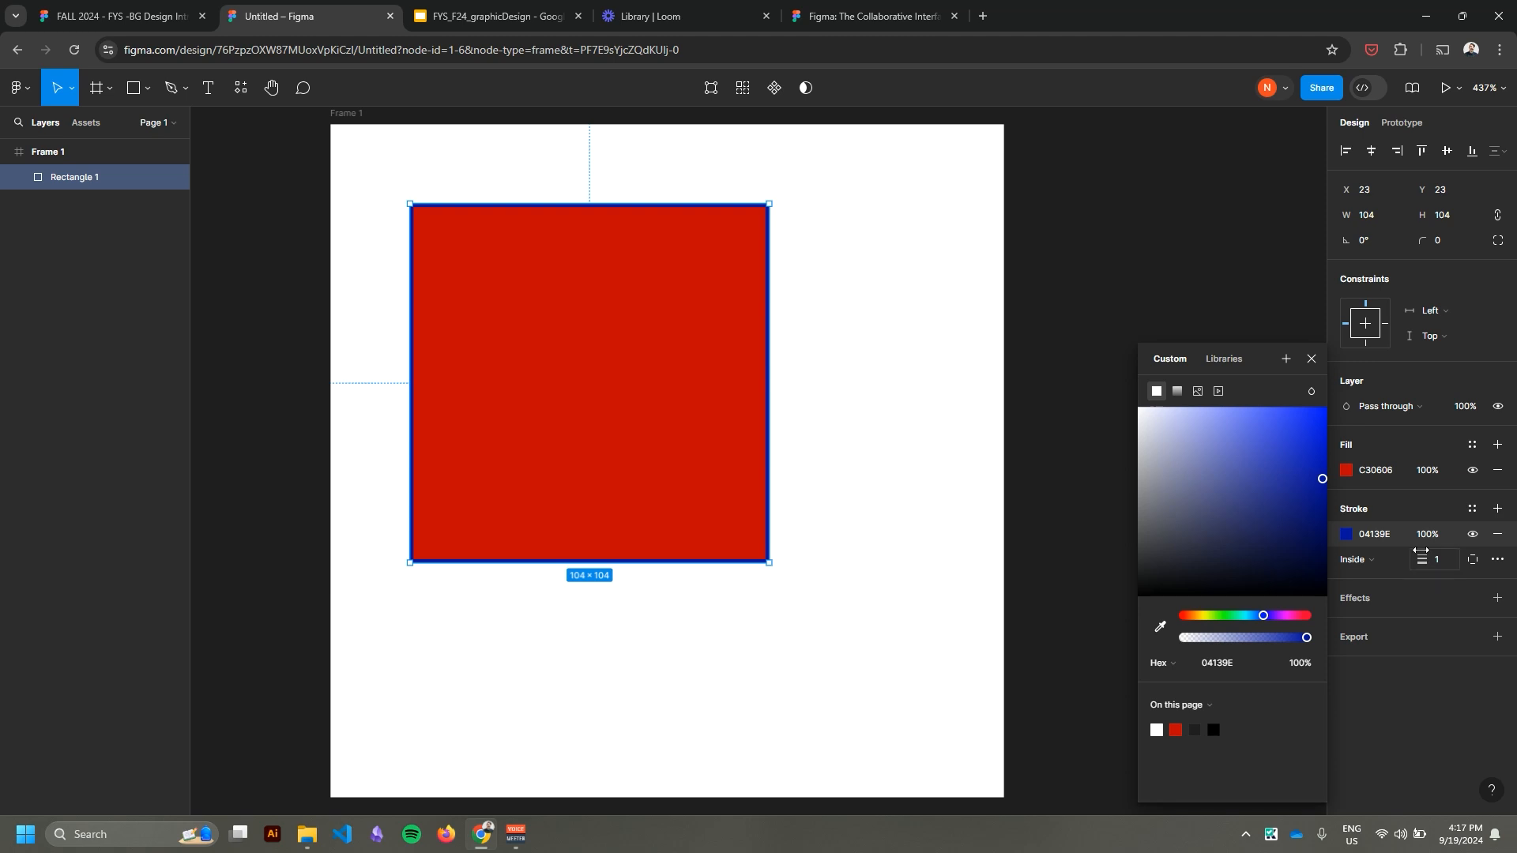
pyautogui.moveTo(1422, 563); pyautogui.dragTo(1436, 563)
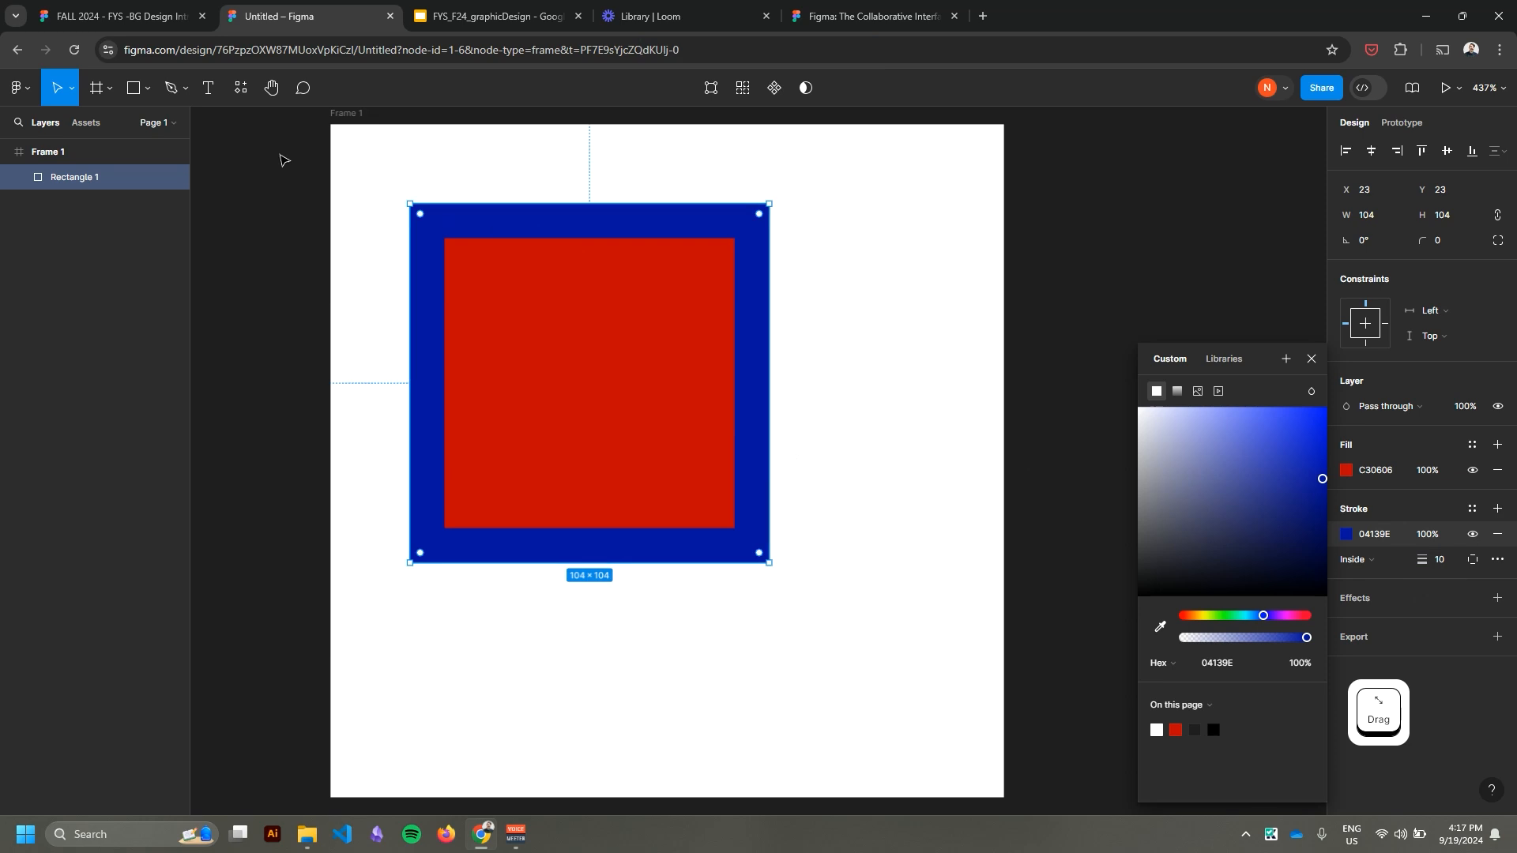
pyautogui.click(390, 163)
pyautogui.click(385, 157)
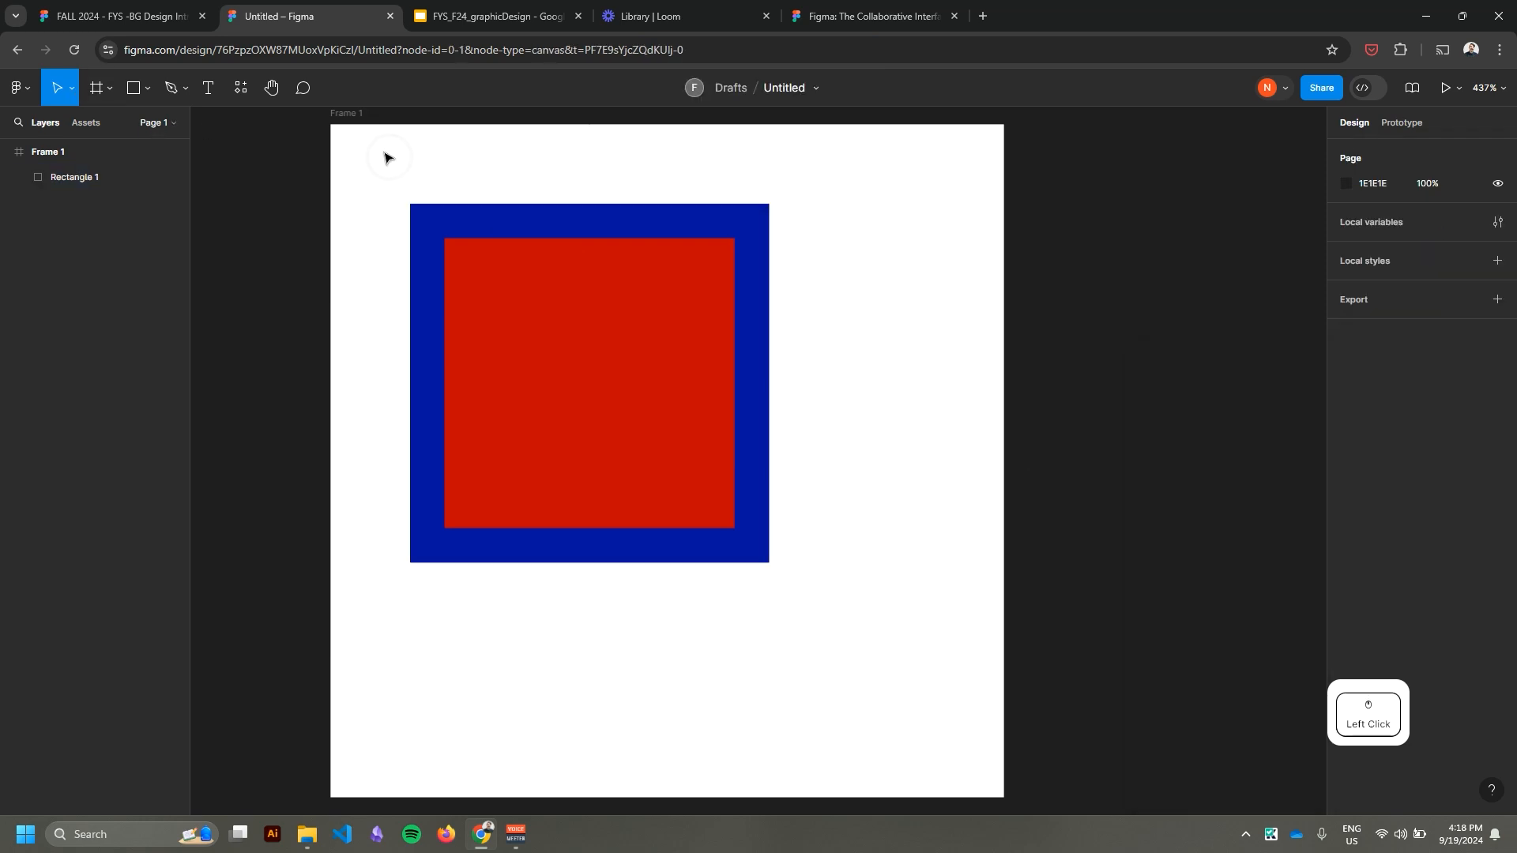
# Select the red square with a selection box starting in the frame's empty area and delete it.
pyautogui.moveTo(387, 157); pyautogui.dragTo(859, 473)
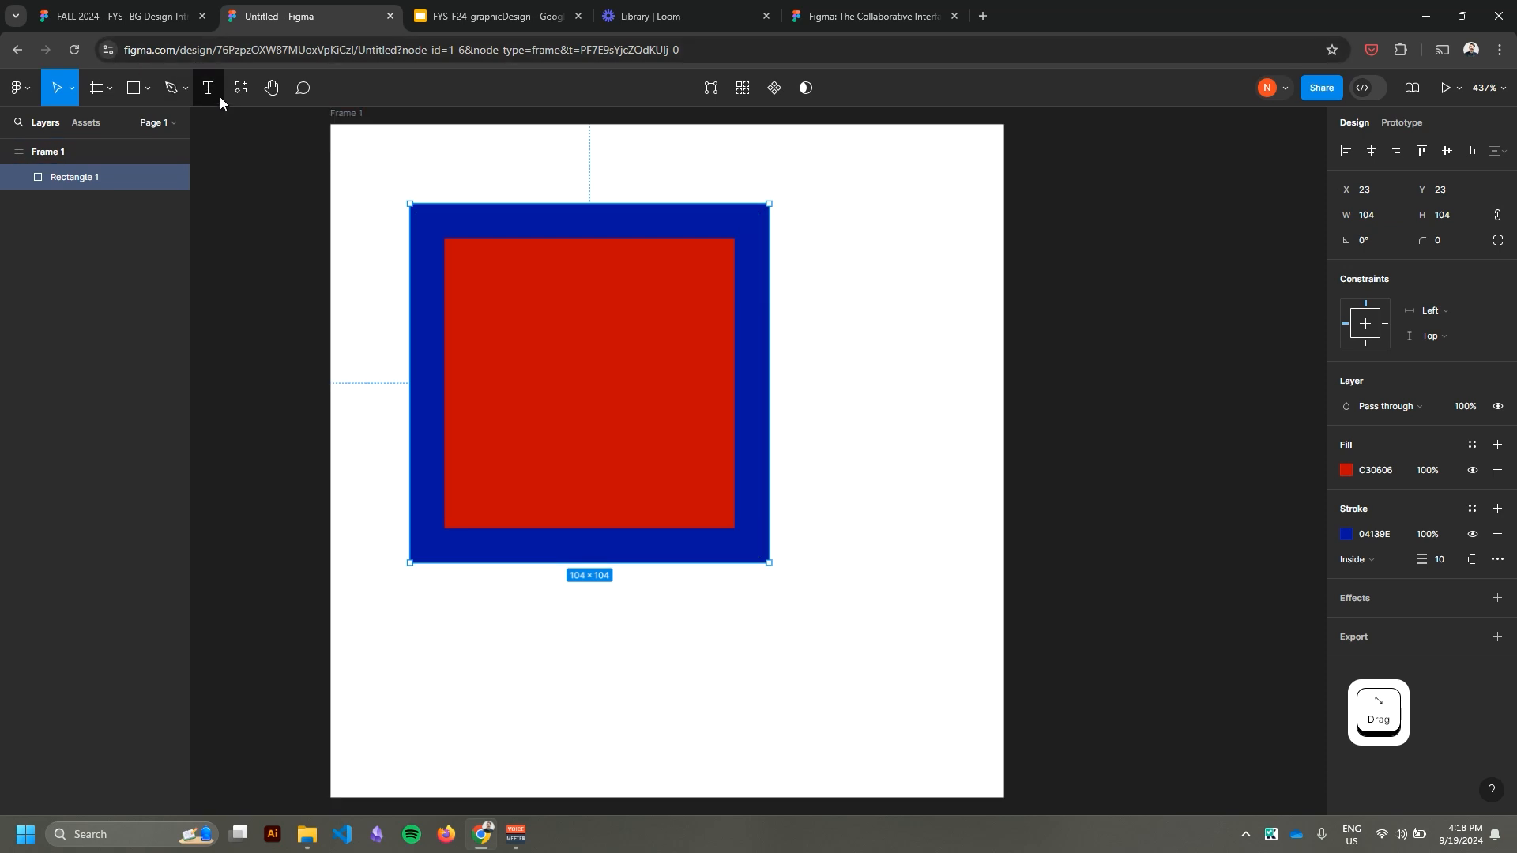
pyautogui.click(390, 170)
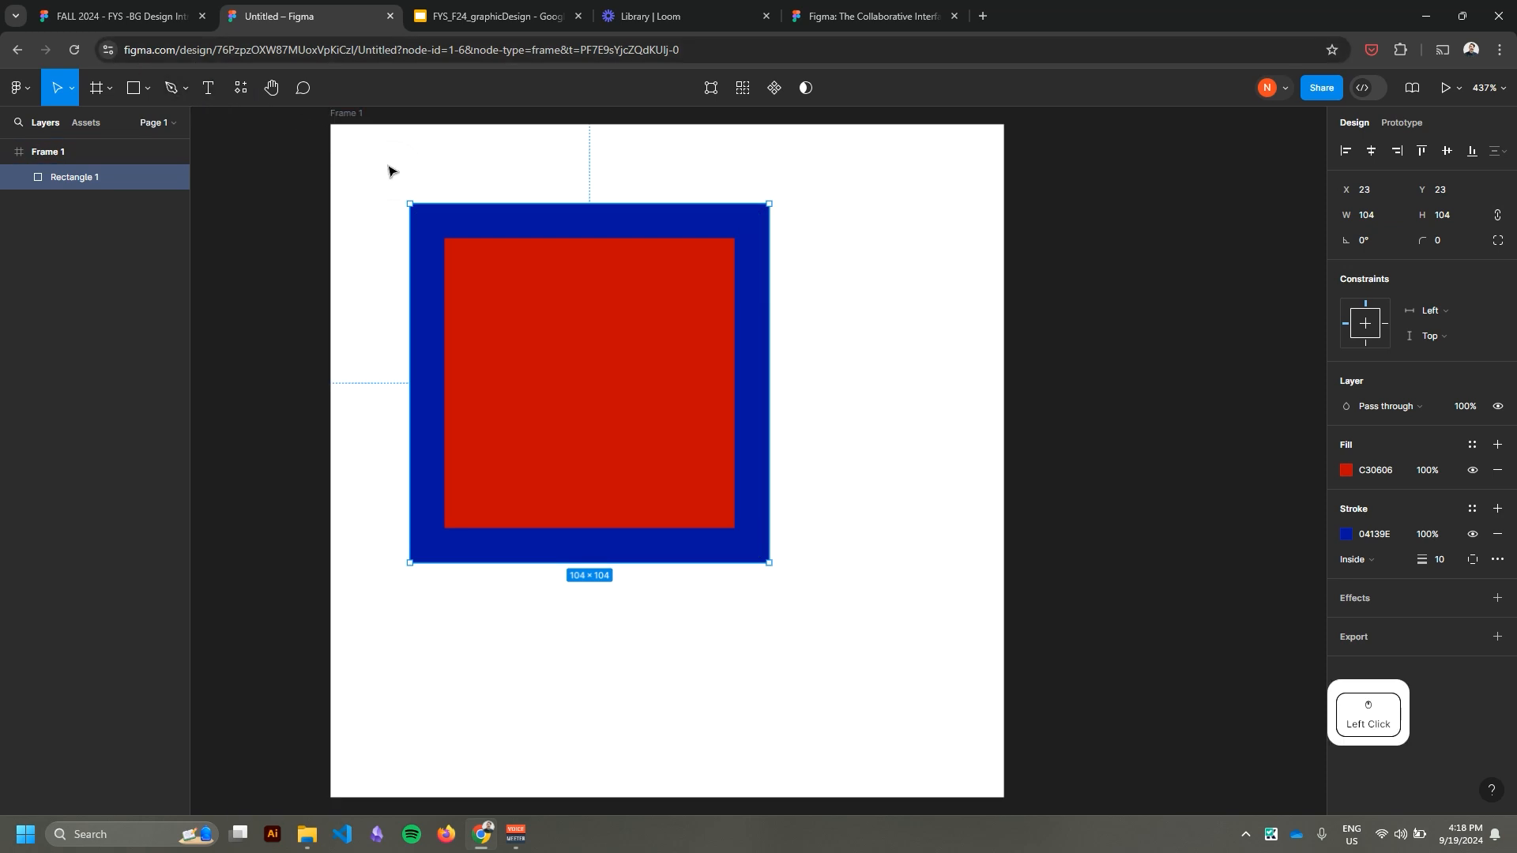
pyautogui.moveTo(401, 172); pyautogui.dragTo(741, 481)
pyautogui.press('BackSpace')
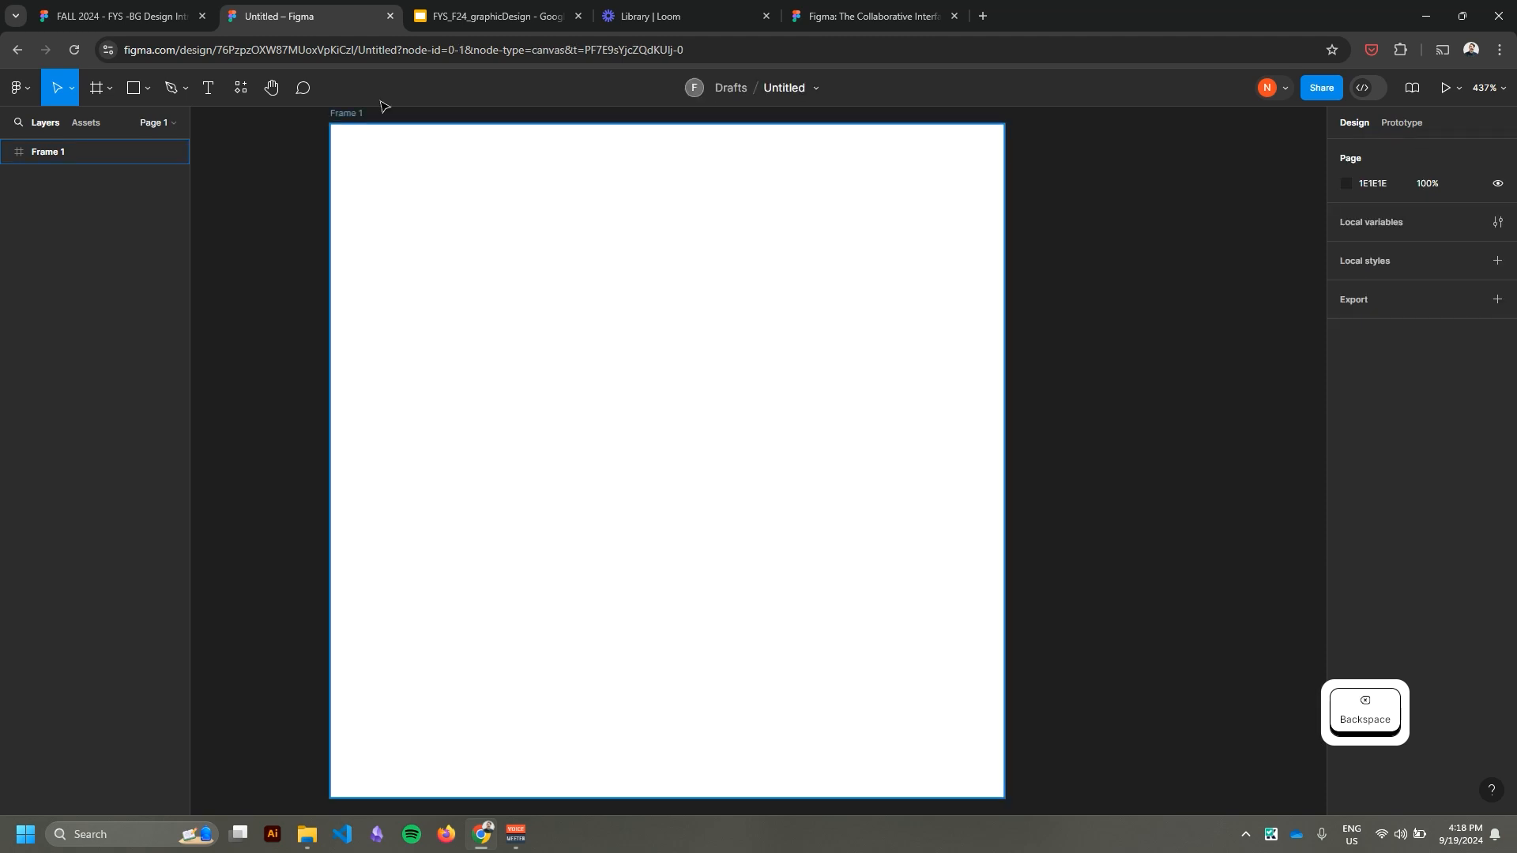
# Add a text box about 86 × 31 in the frame's upper-left area reading "Hello!" and finish editing it.
pyautogui.click(209, 89)
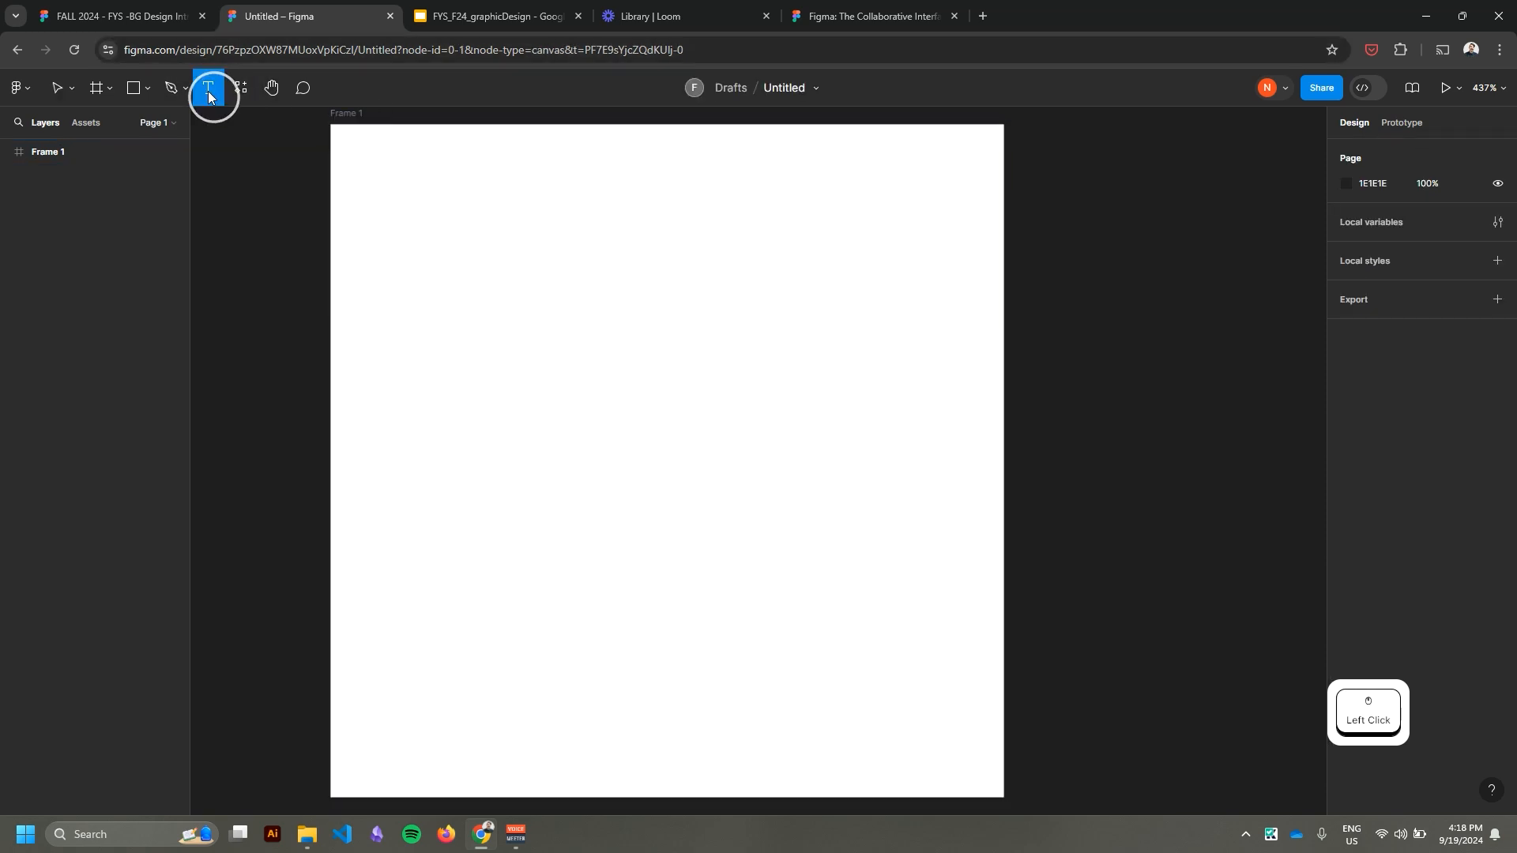
pyautogui.moveTo(397, 235); pyautogui.dragTo(694, 343)
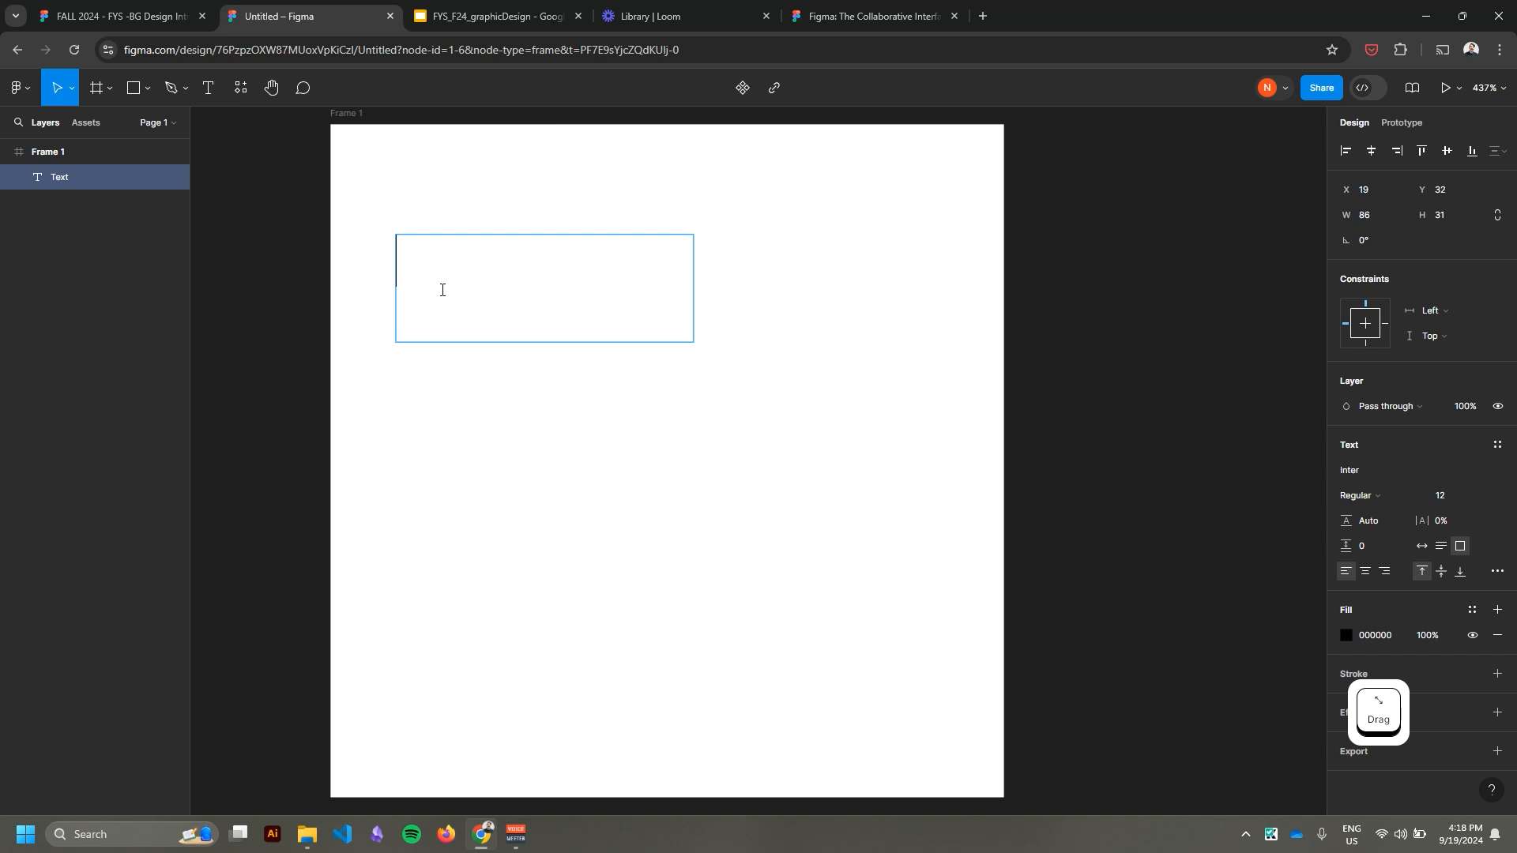
pyautogui.write('Hello')
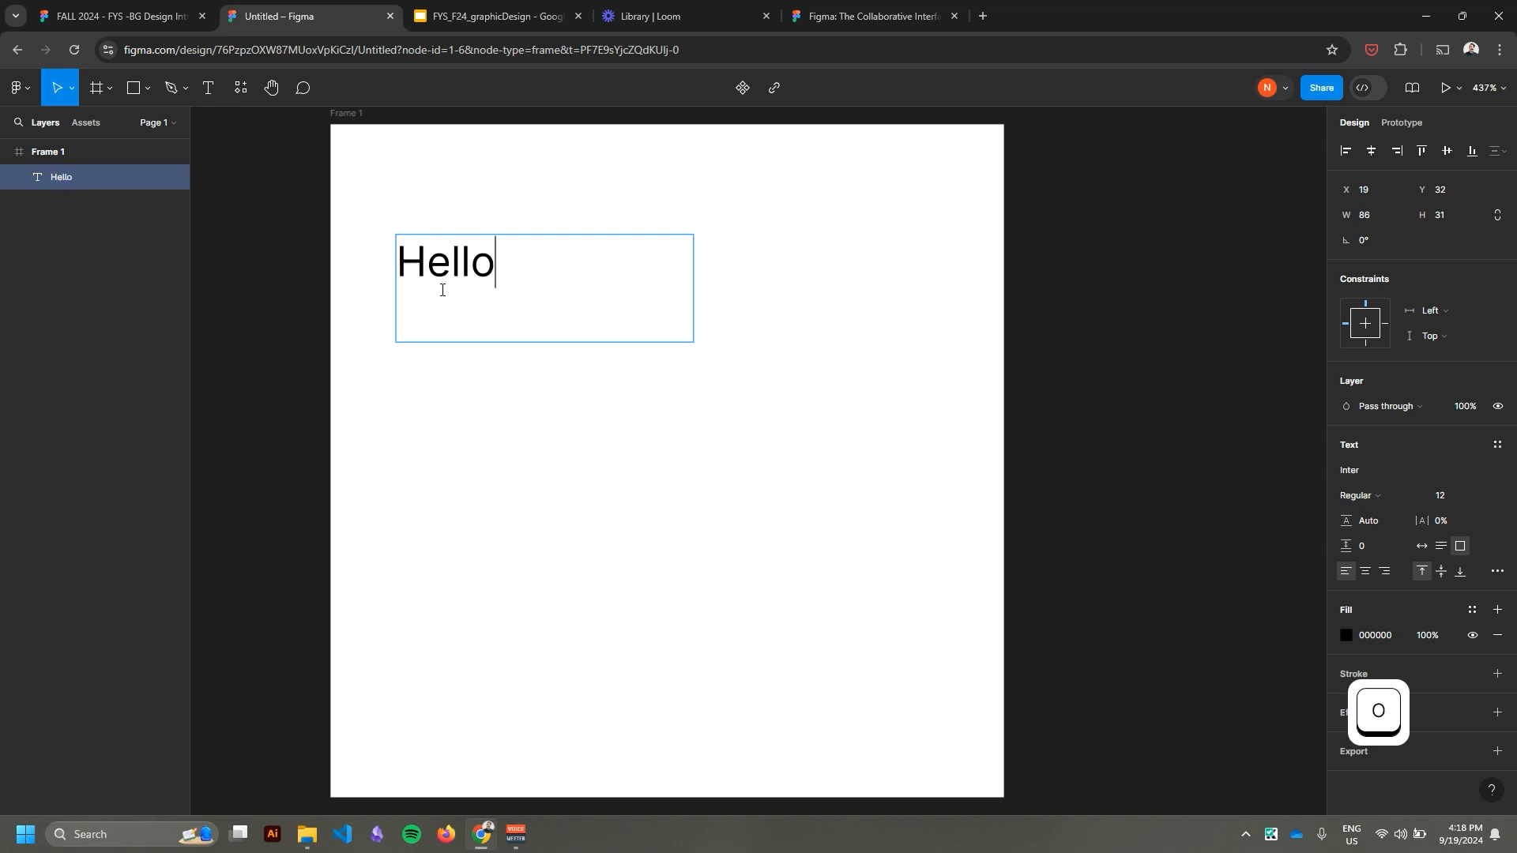
pyautogui.write('!')
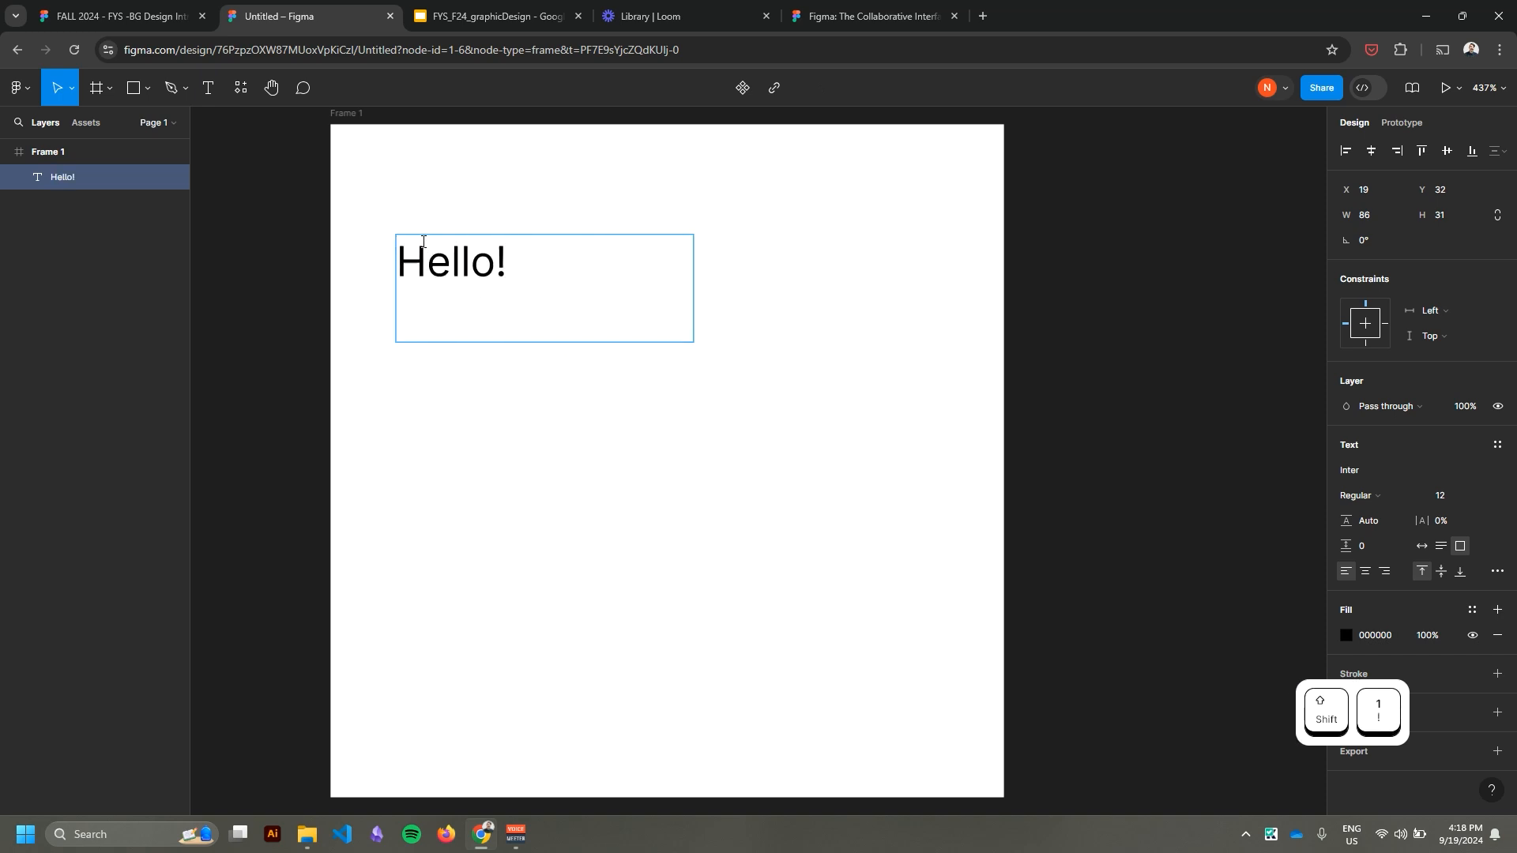
pyautogui.click(57, 87)
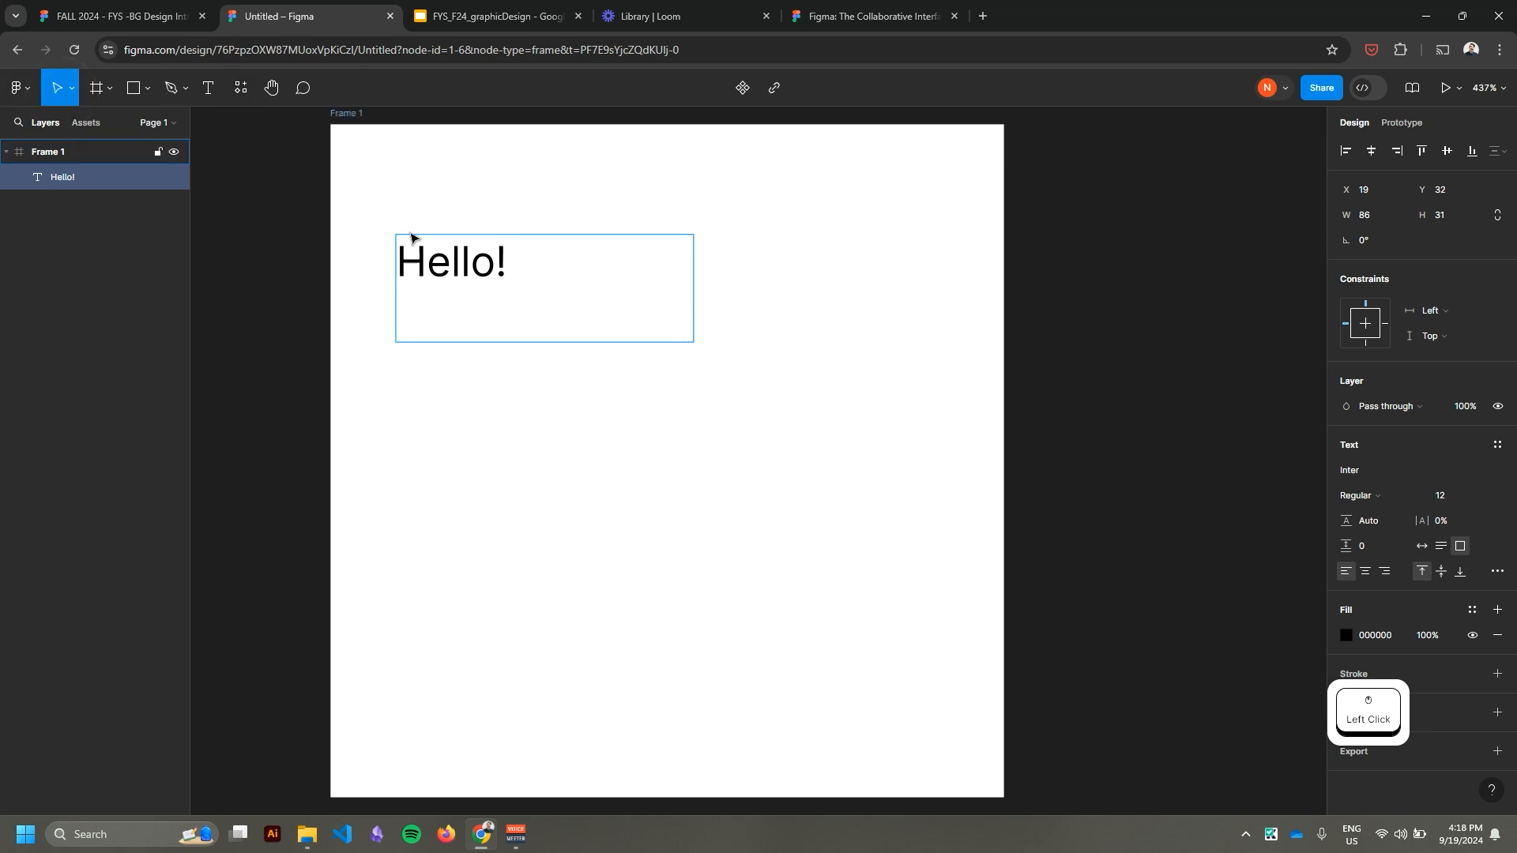
pyautogui.click(483, 177)
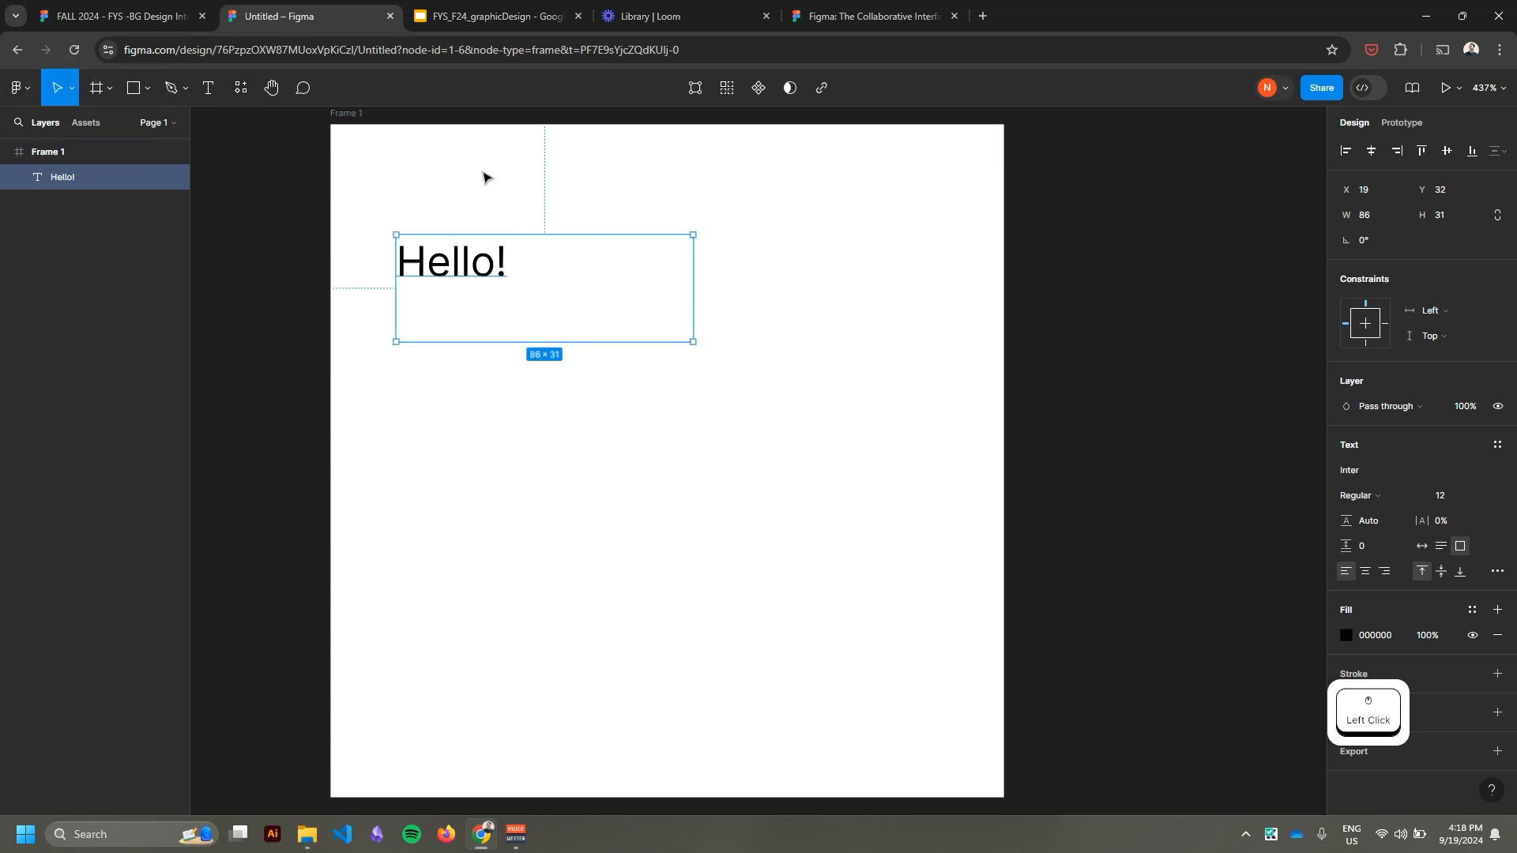
# Browse the fonts for the "Hello!" text, search them for "aria", and close the font picker.
pyautogui.click(650, 507)
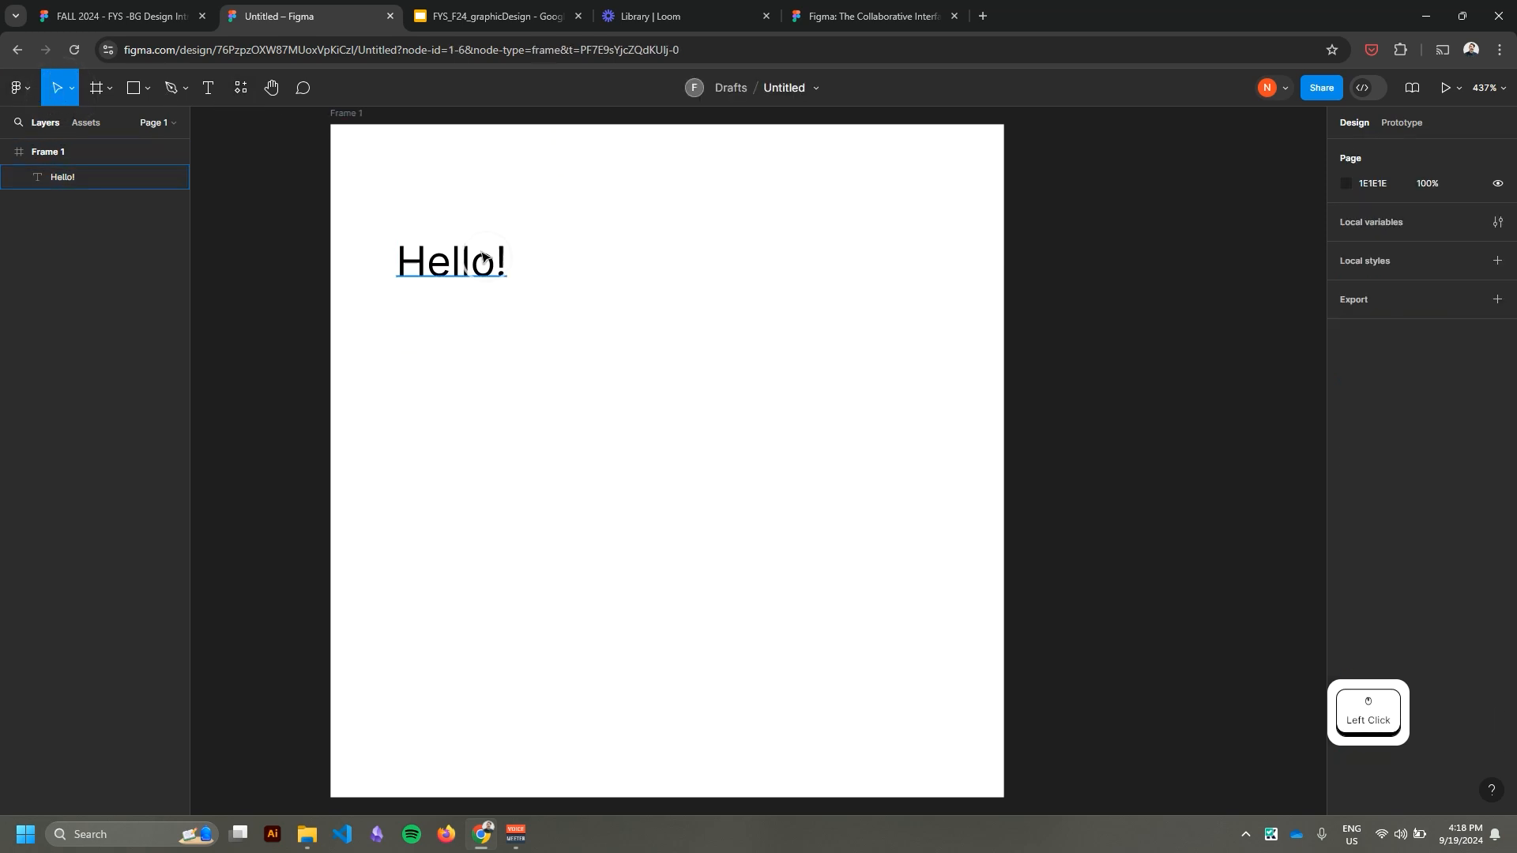
pyautogui.click(485, 259)
pyautogui.click(513, 182)
pyautogui.click(484, 258)
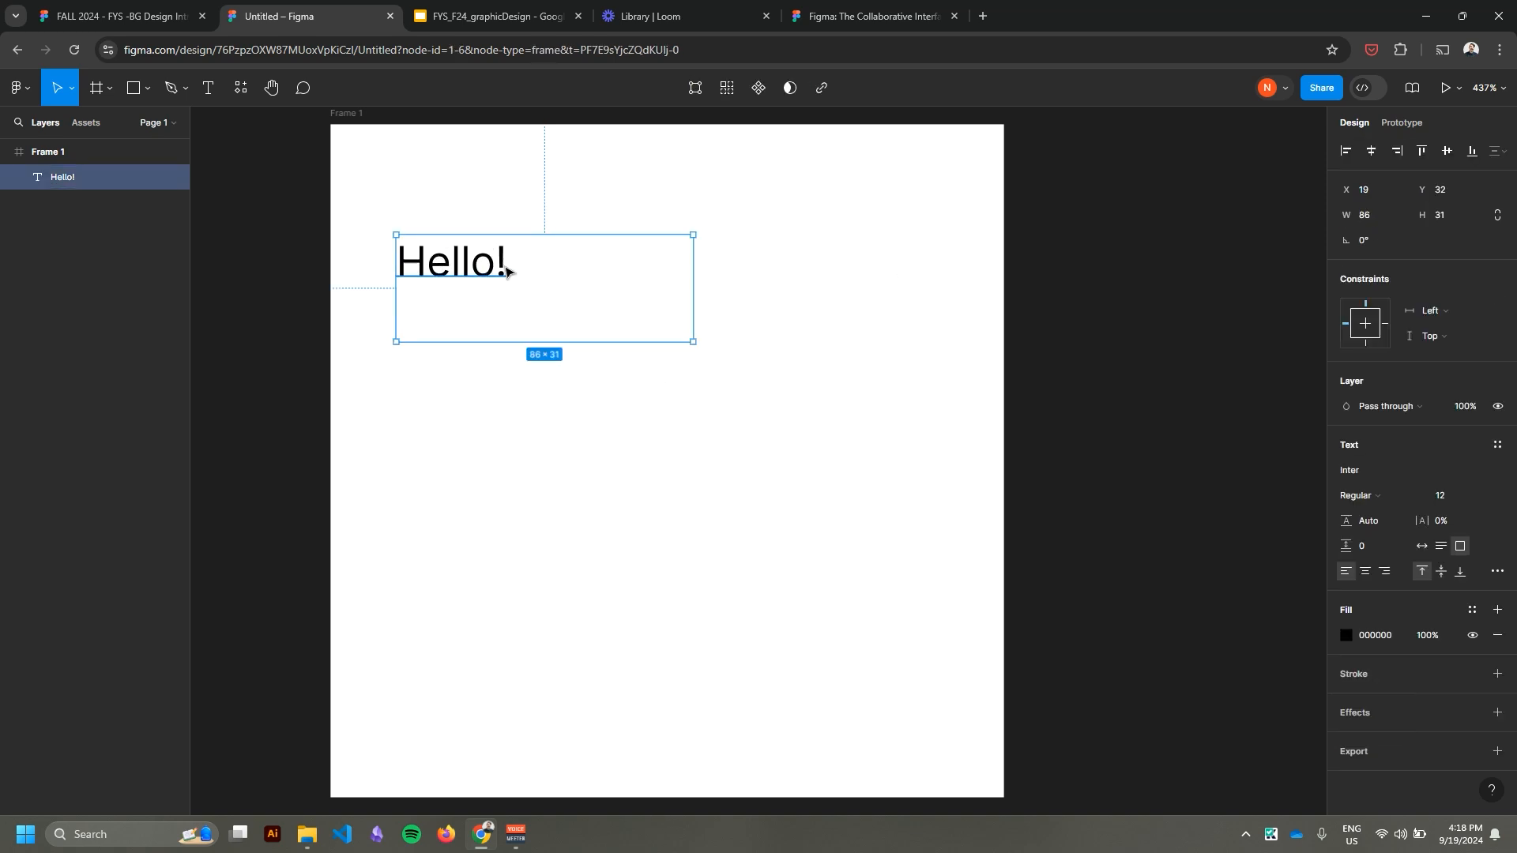
pyautogui.click(1372, 482)
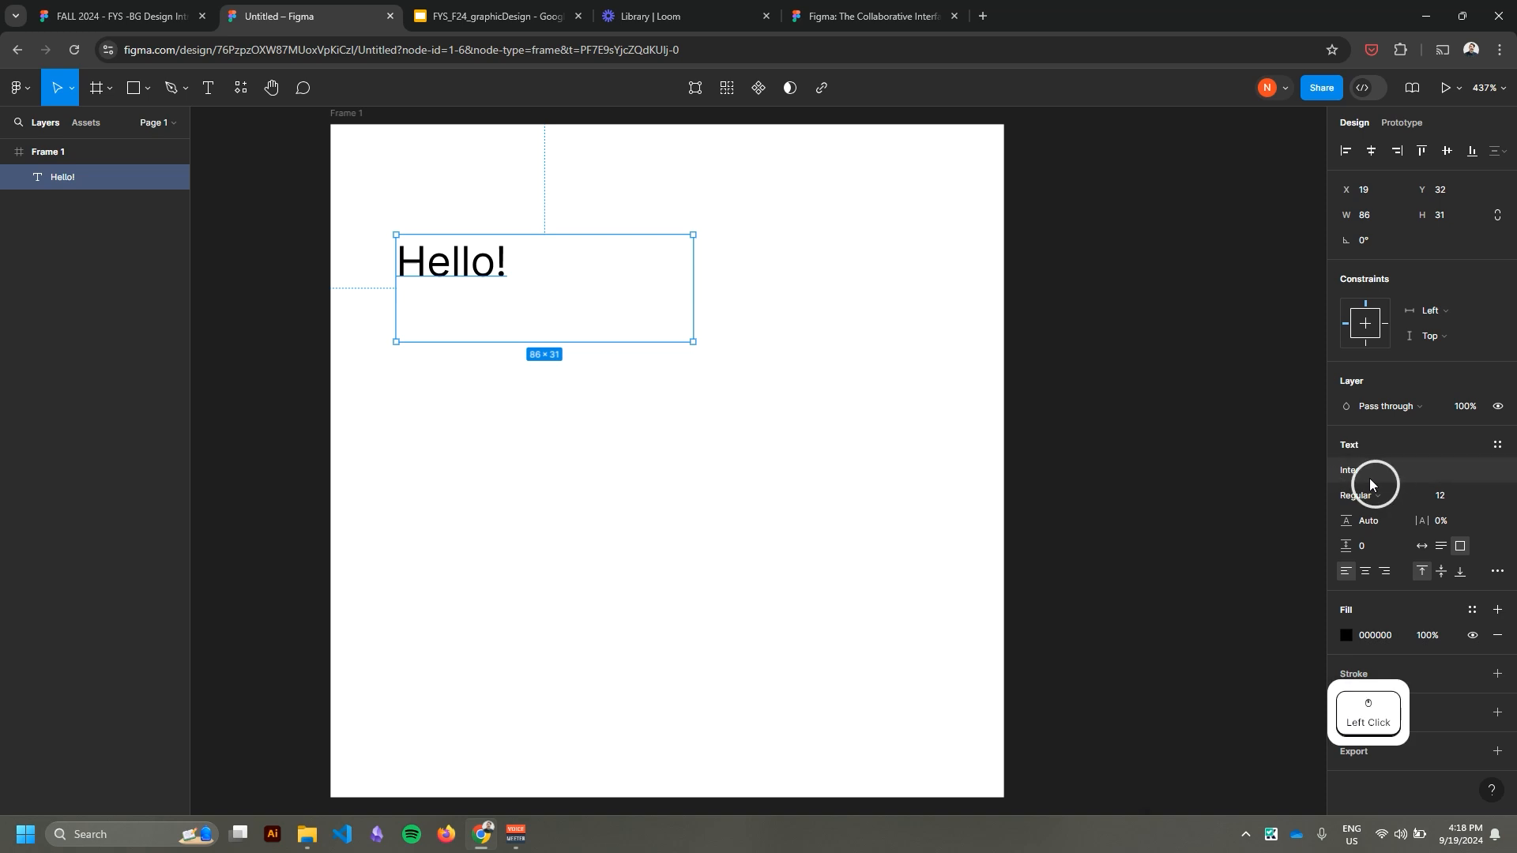
pyautogui.scroll(-1, 1192, 520)
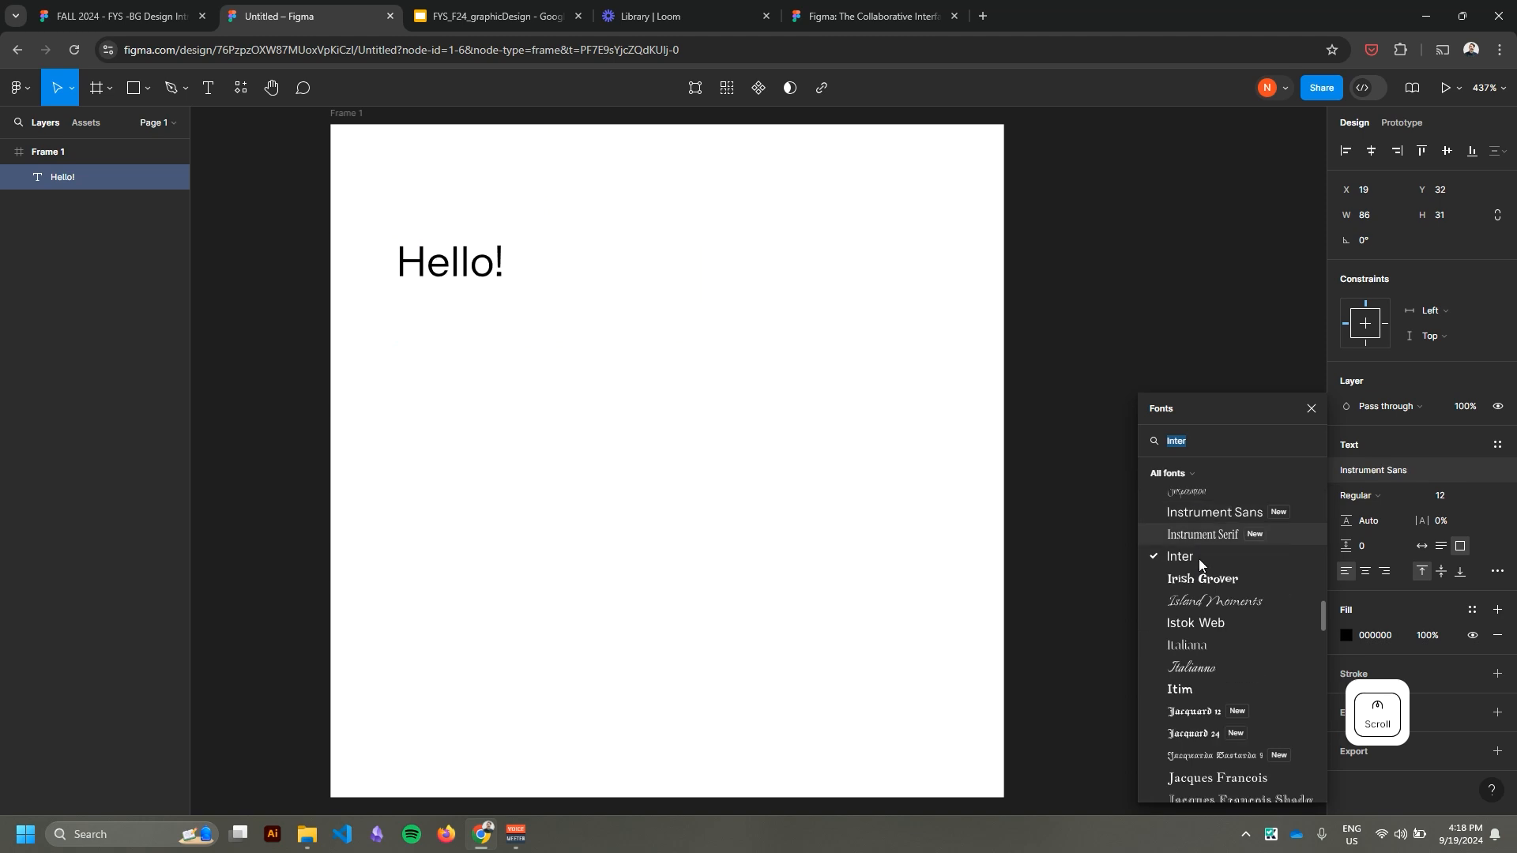
pyautogui.scroll(-5, 1201, 561)
pyautogui.scroll(1, 1201, 553)
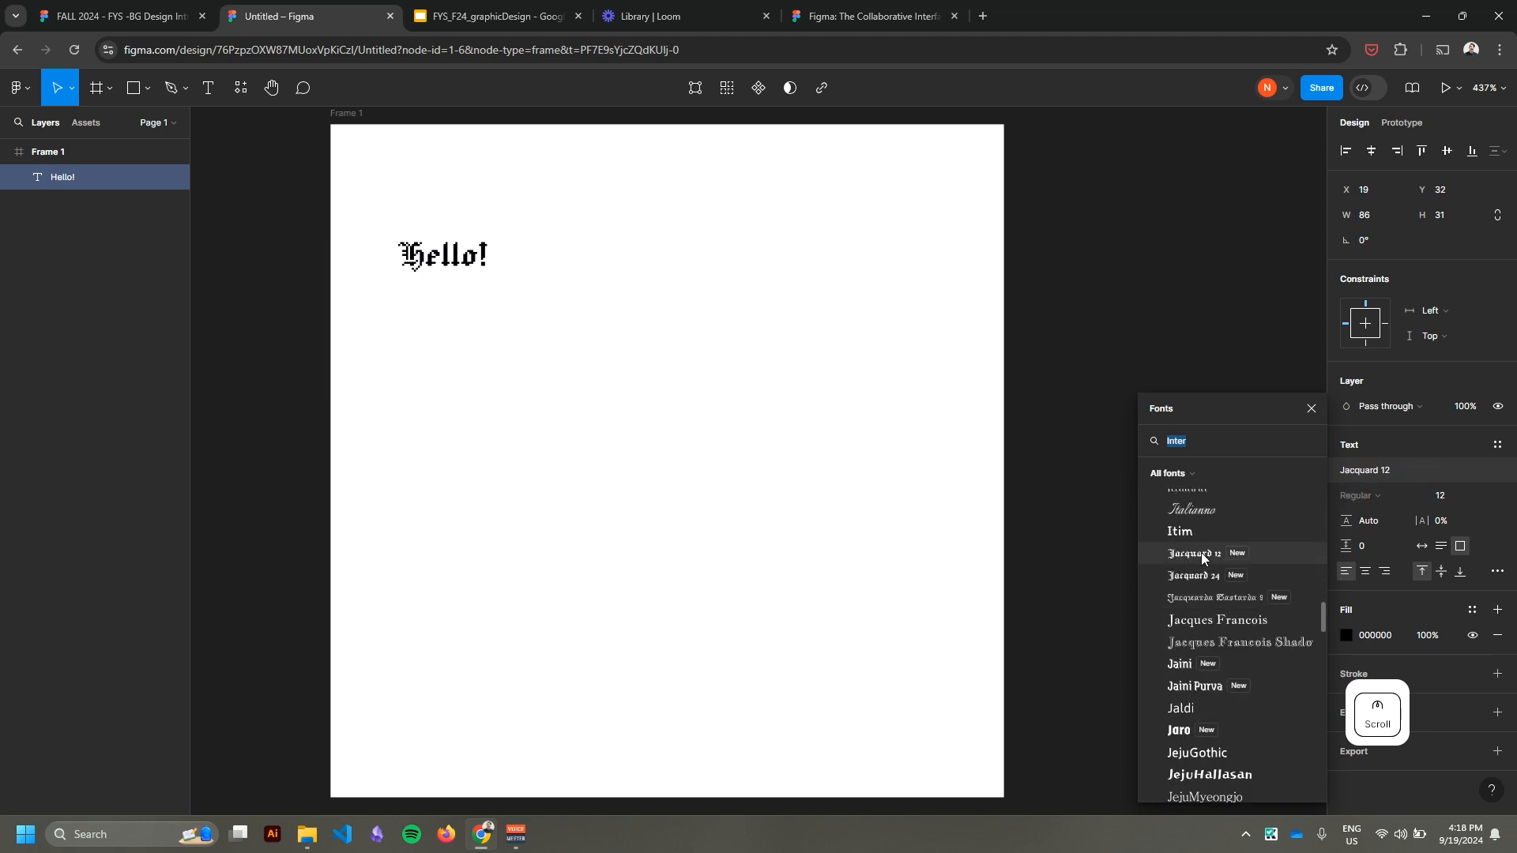
pyautogui.write('aria')
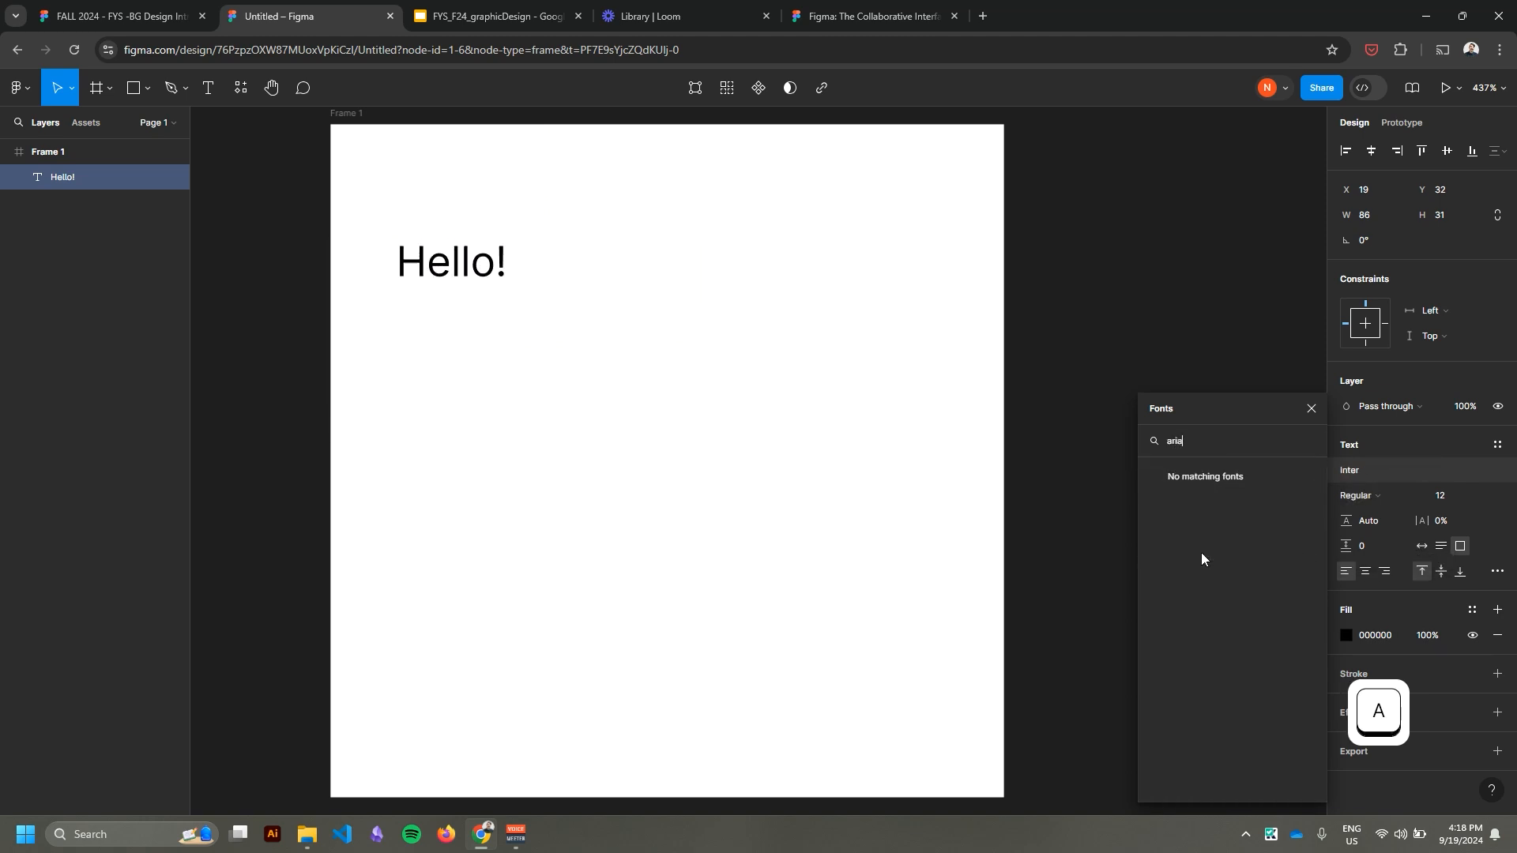
pyautogui.click(472, 270)
pyautogui.click(454, 231)
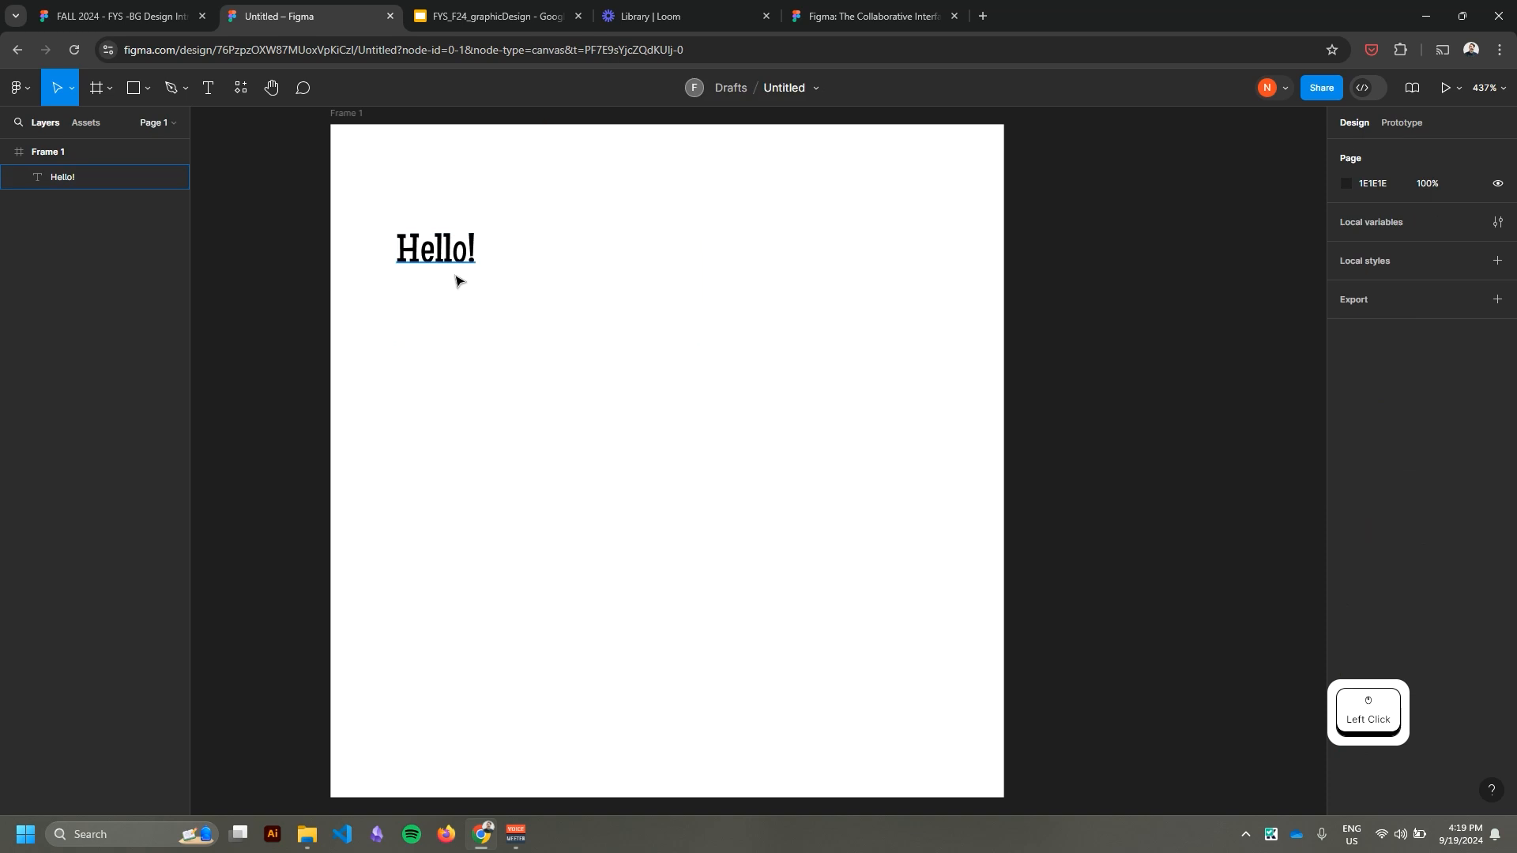
# Set the font of the "Hello!" text to Inter.
pyautogui.click(467, 247)
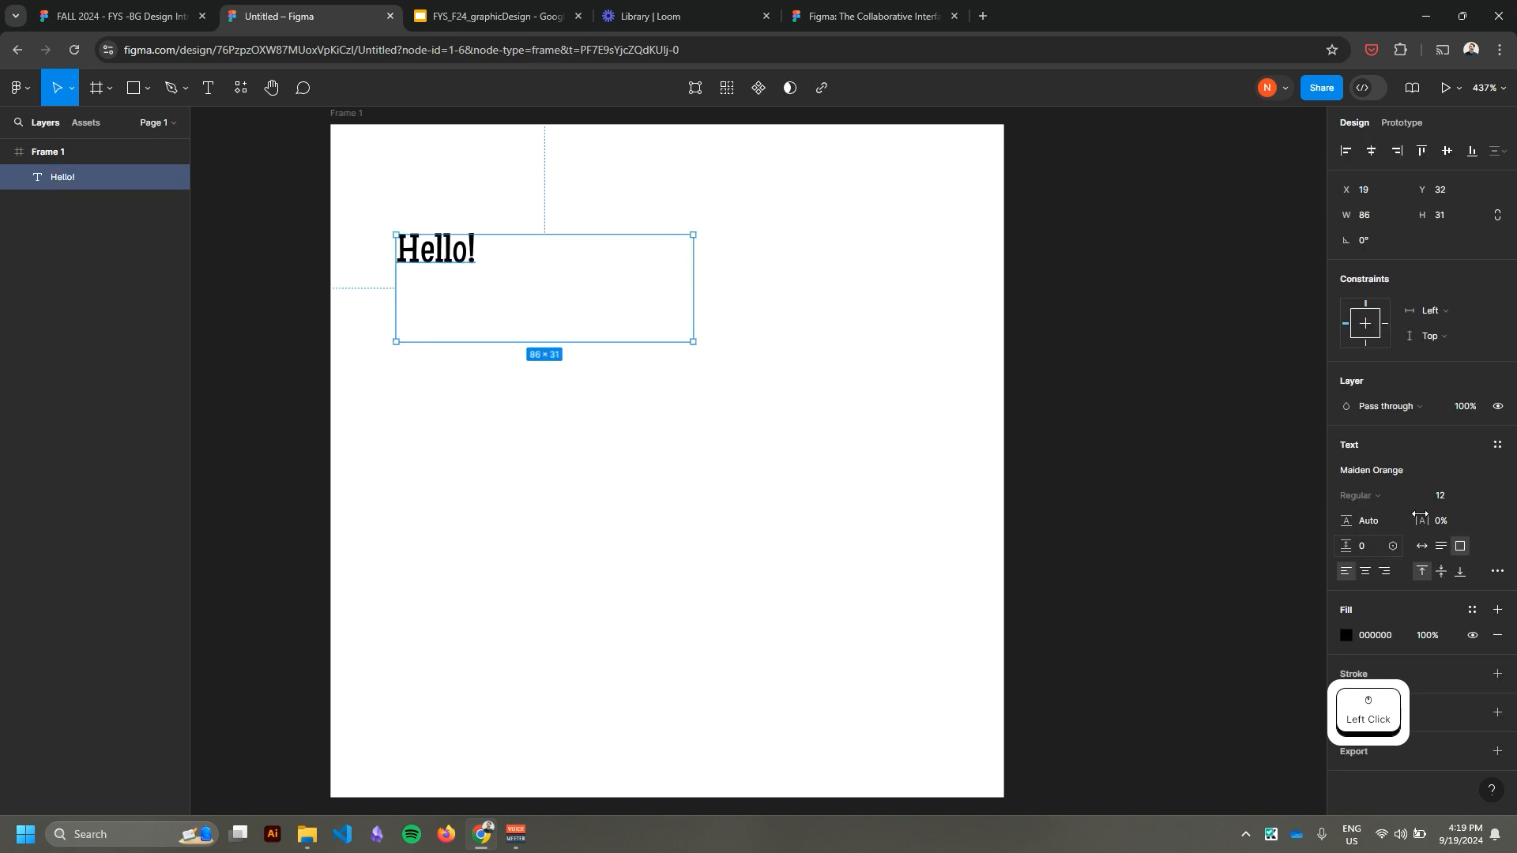
pyautogui.click(1377, 468)
pyautogui.write('inter')
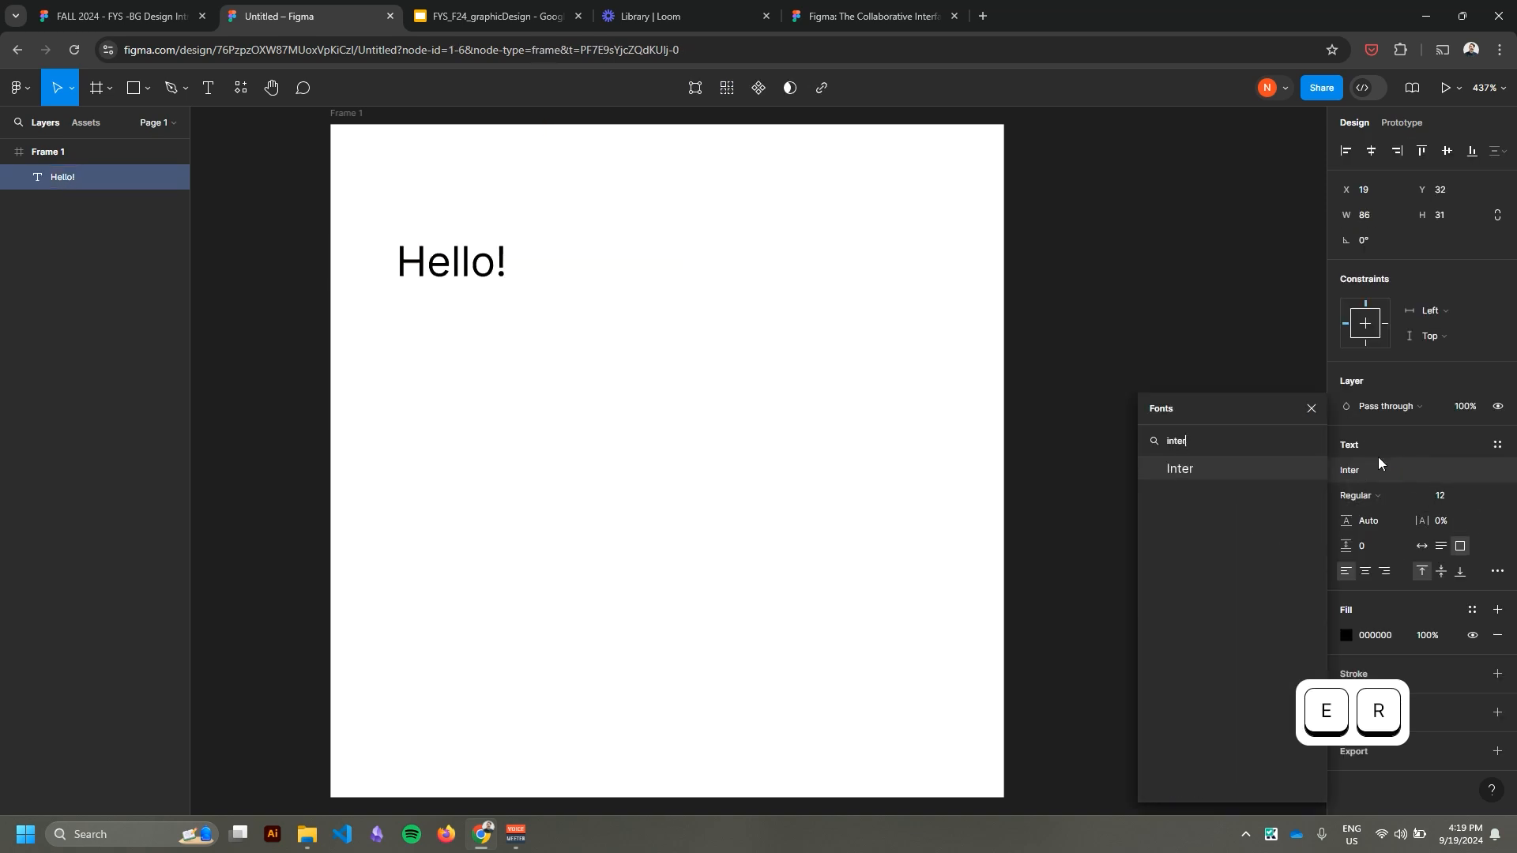
pyautogui.click(1182, 467)
pyautogui.press('shift')
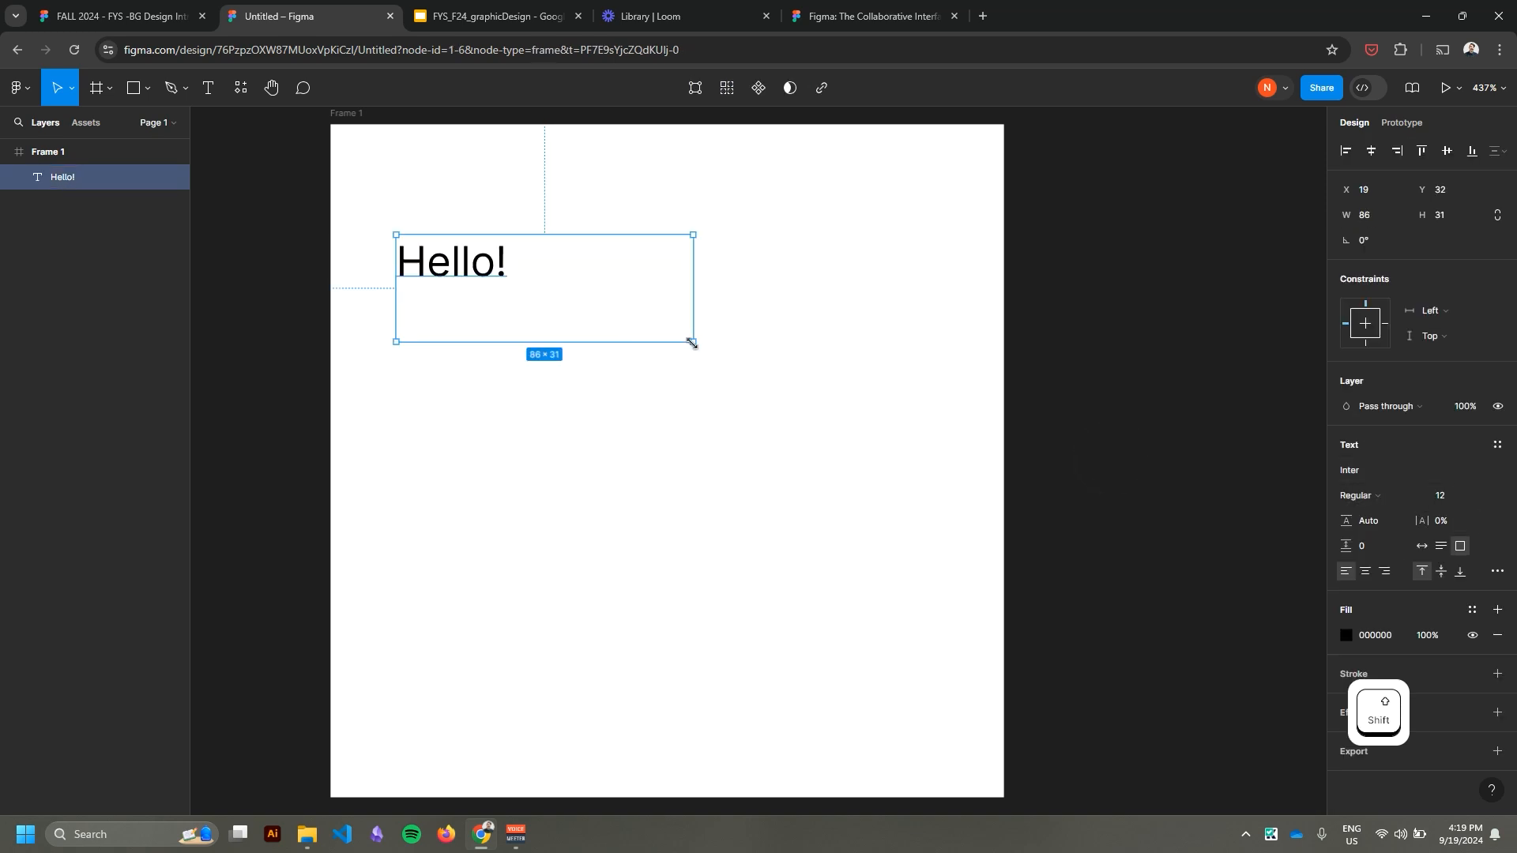
# Enlarge the "Hello!" text box to about 117 × 55 and place it near X 20, Y 31 in the frame.
pyautogui.click(1050, 466)
pyautogui.moveTo(489, 273); pyautogui.dragTo(678, 402)
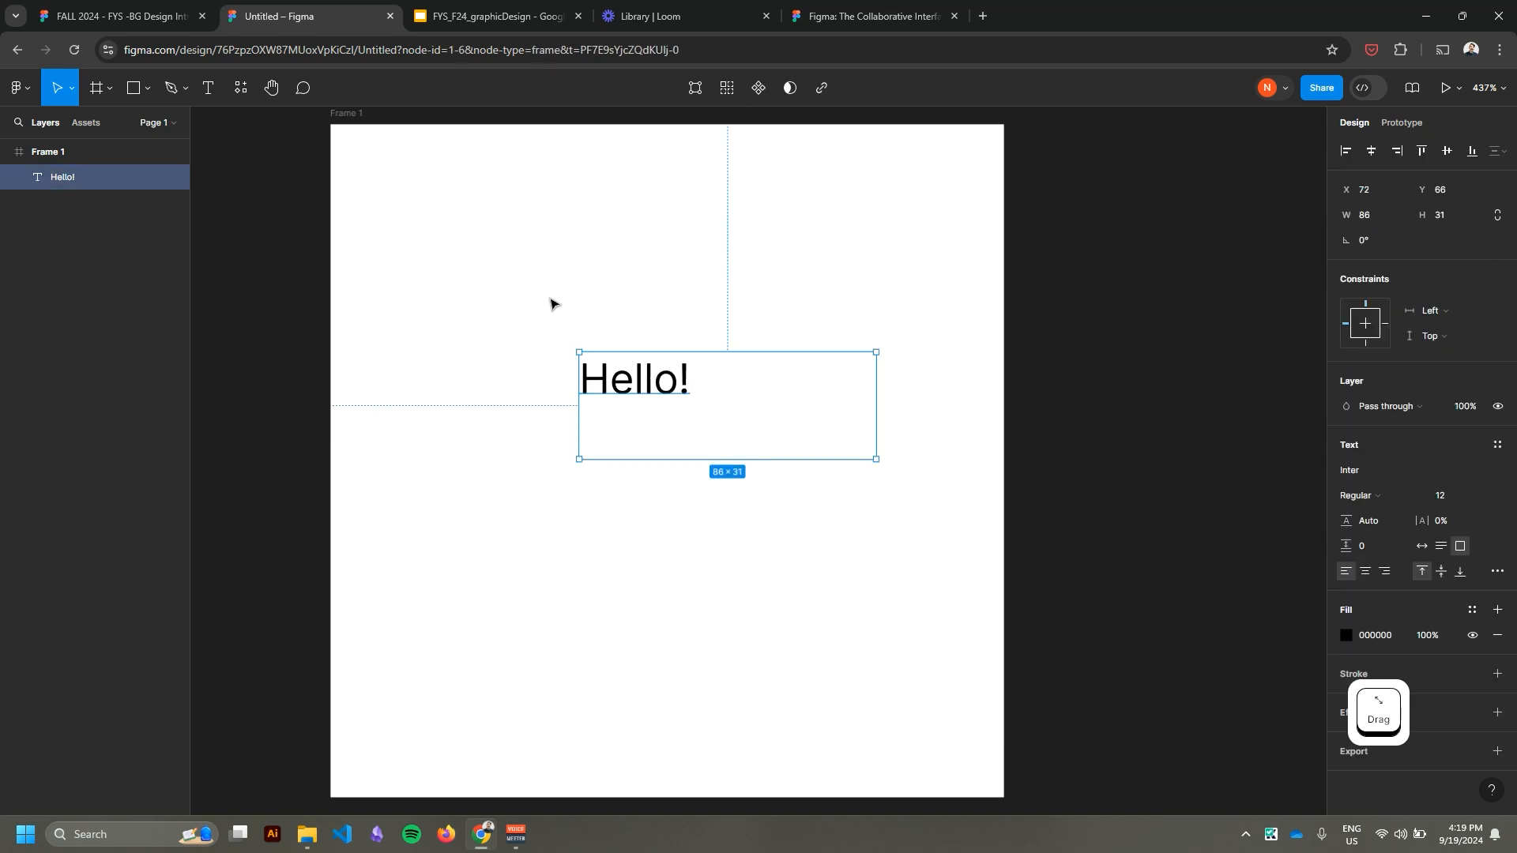
pyautogui.scroll(3, 551, 302)
pyautogui.moveTo(935, 483); pyautogui.dragTo(892, 474)
pyautogui.moveTo(943, 550); pyautogui.dragTo(1063, 582)
pyautogui.moveTo(680, 396); pyautogui.dragTo(470, 262)
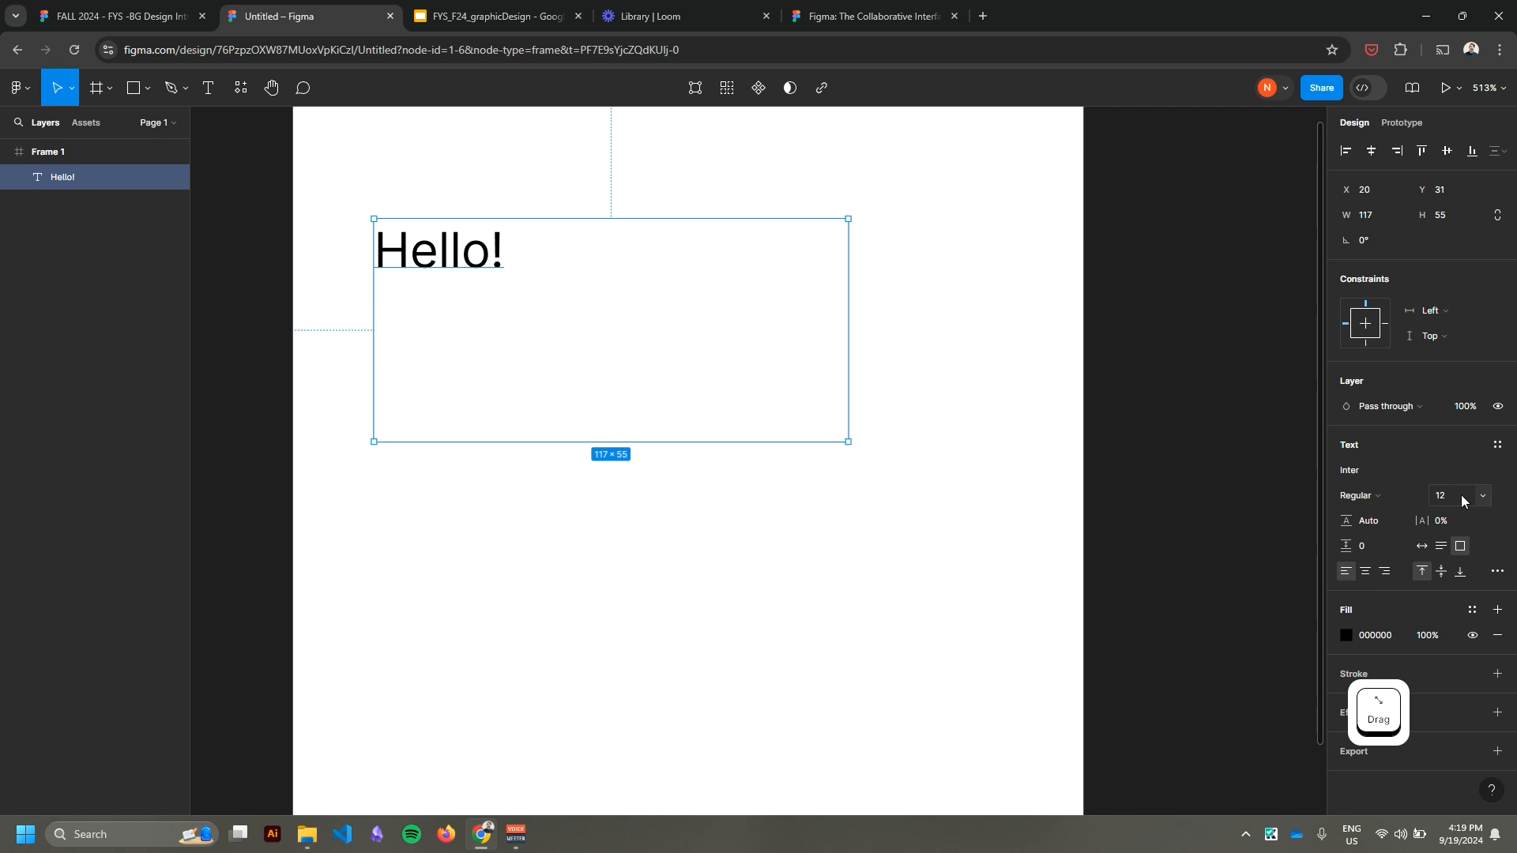
# Set the "Hello!" text's size to 40, try the Thin weight, and settle on Extra Bold.
pyautogui.click(1483, 498)
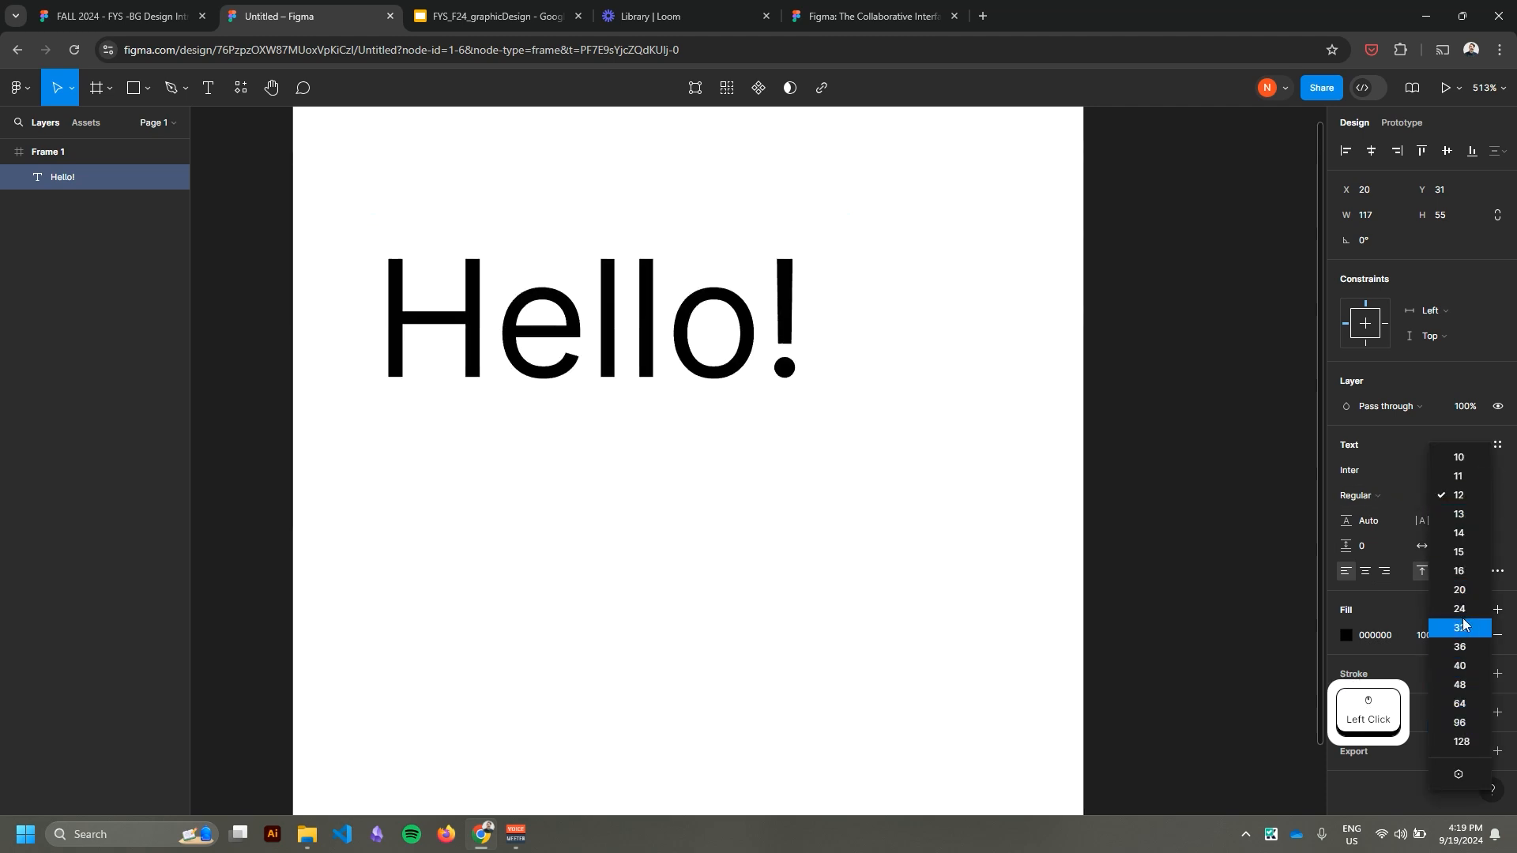
pyautogui.click(1469, 666)
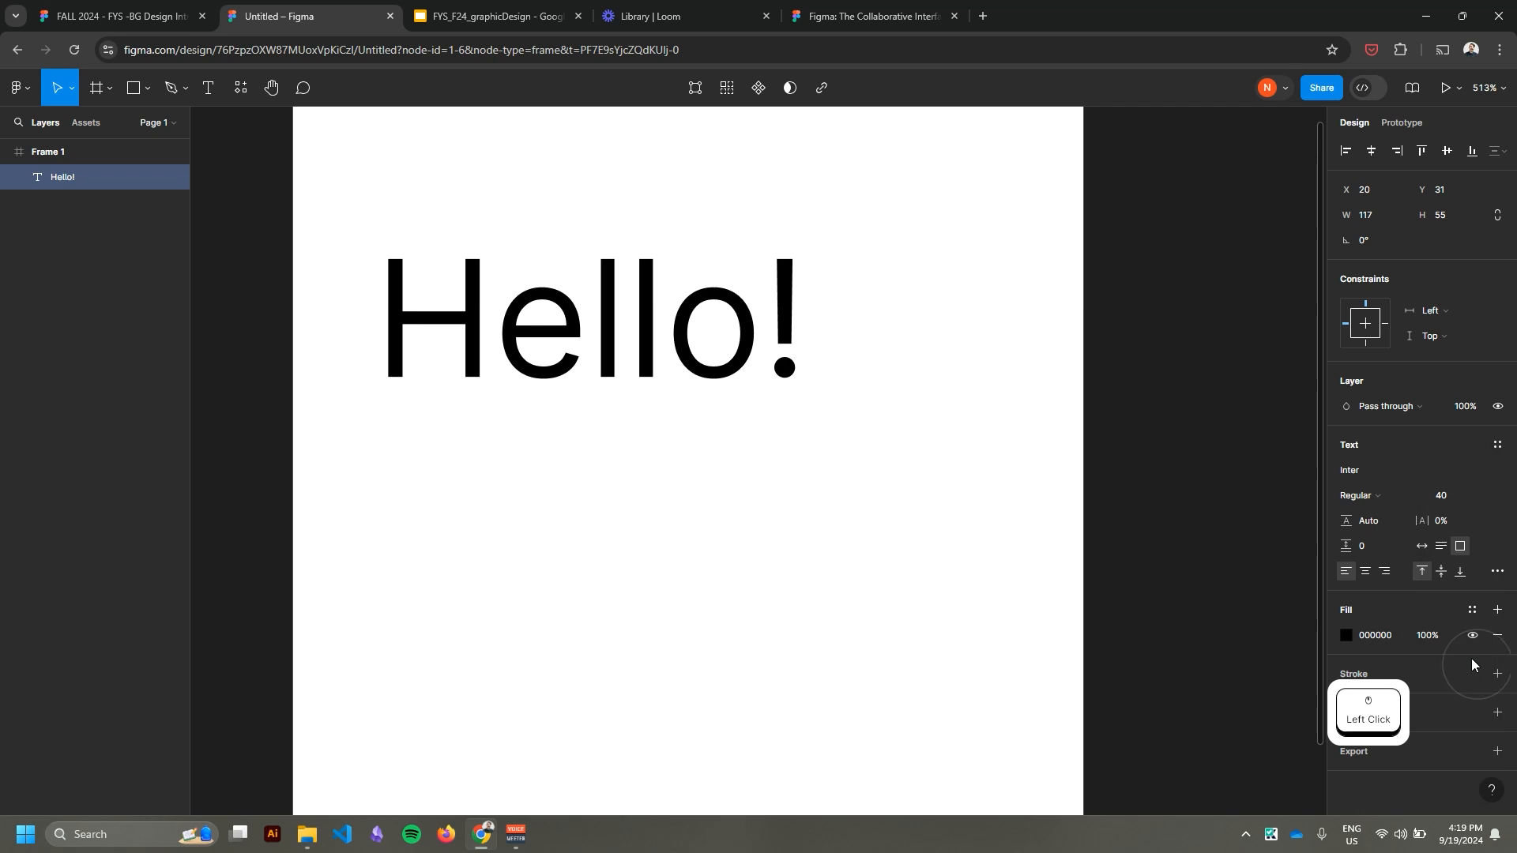
pyautogui.click(1416, 496)
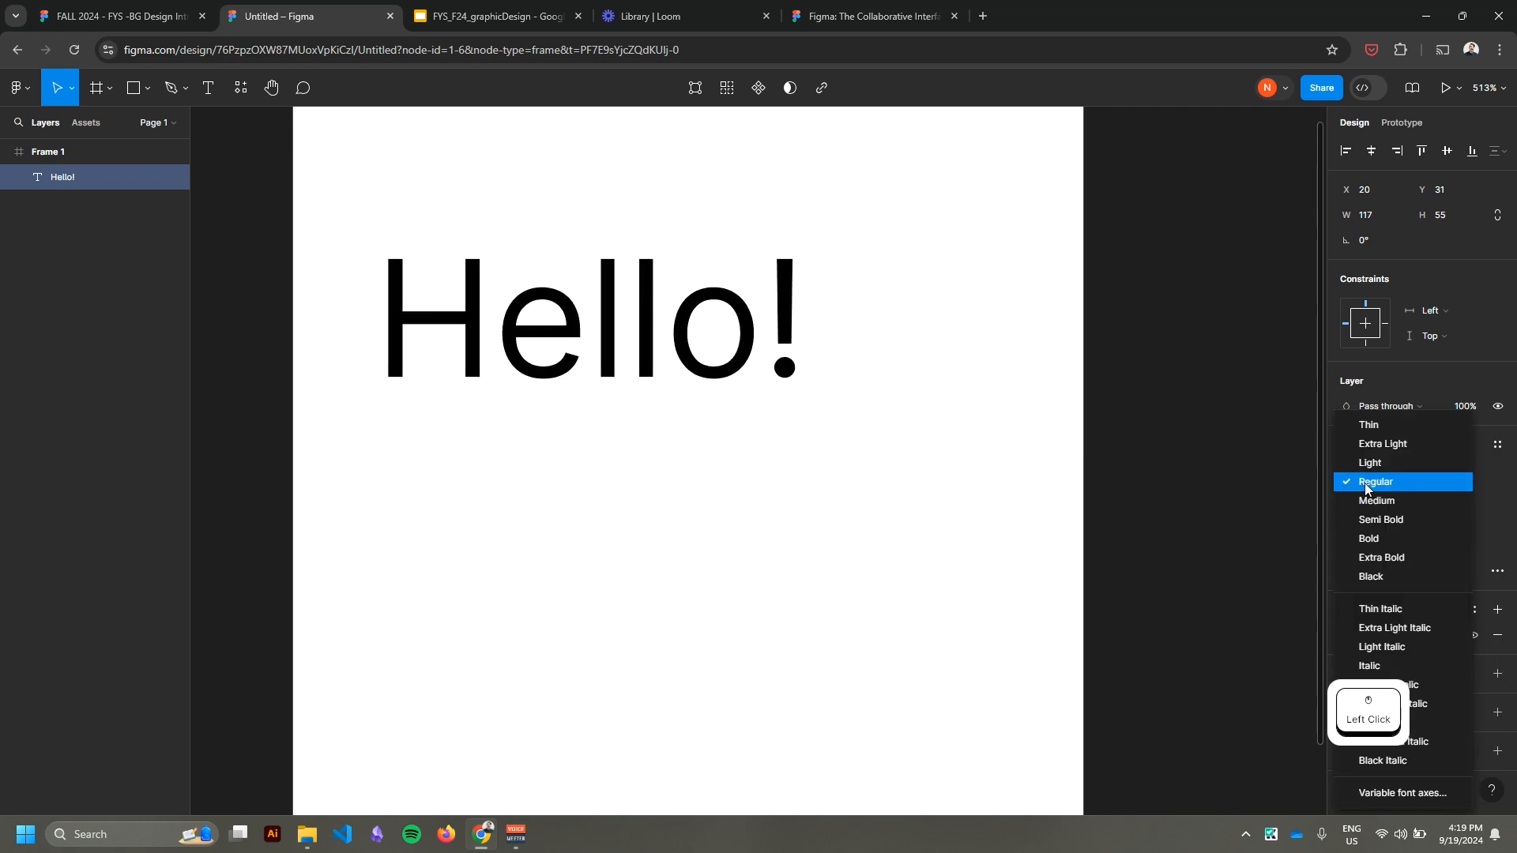
pyautogui.click(1370, 427)
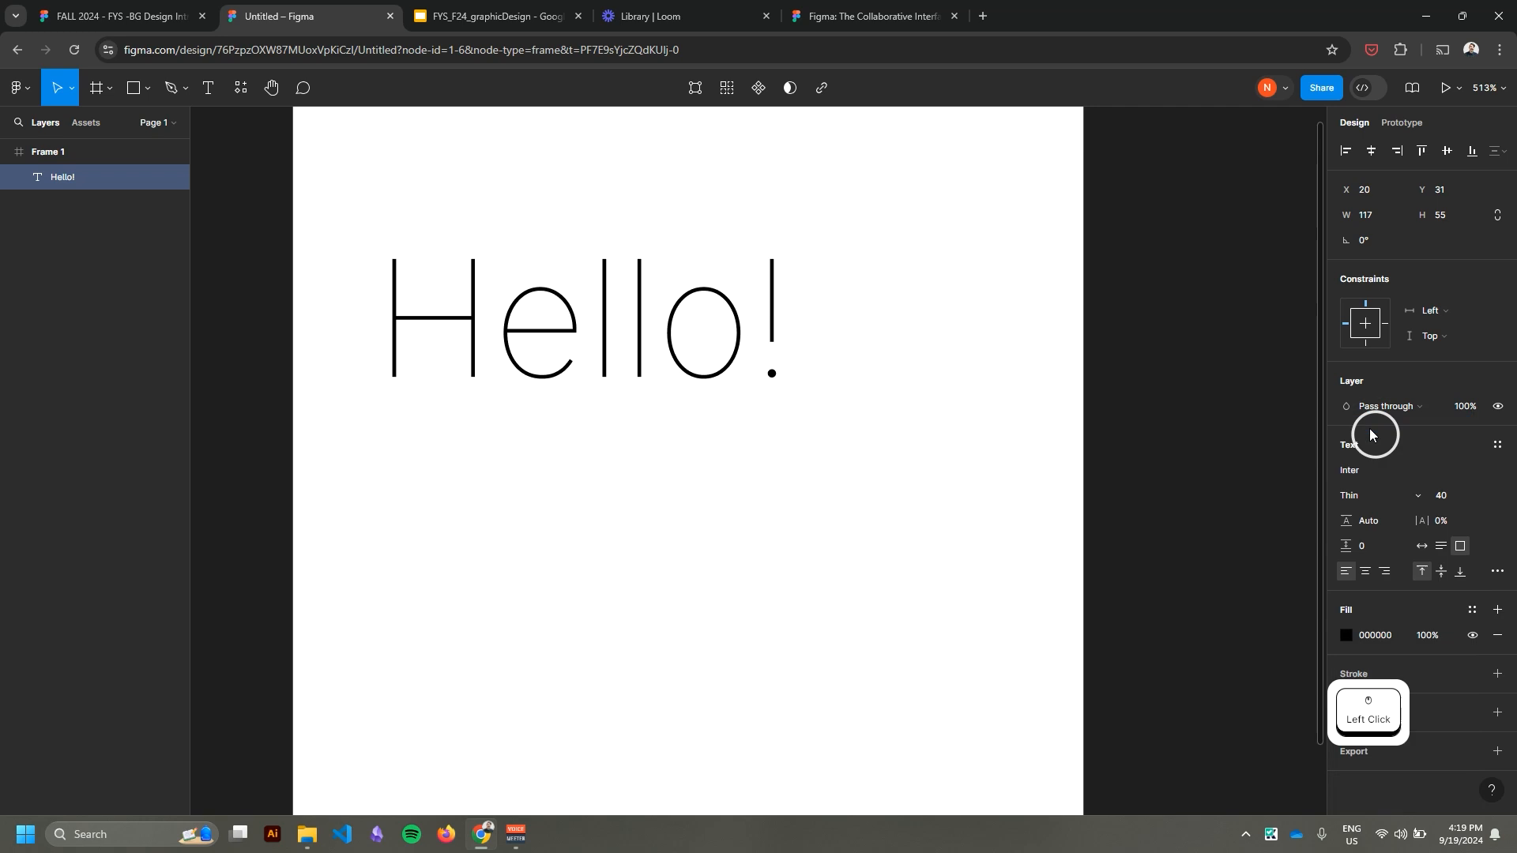
pyautogui.click(1372, 497)
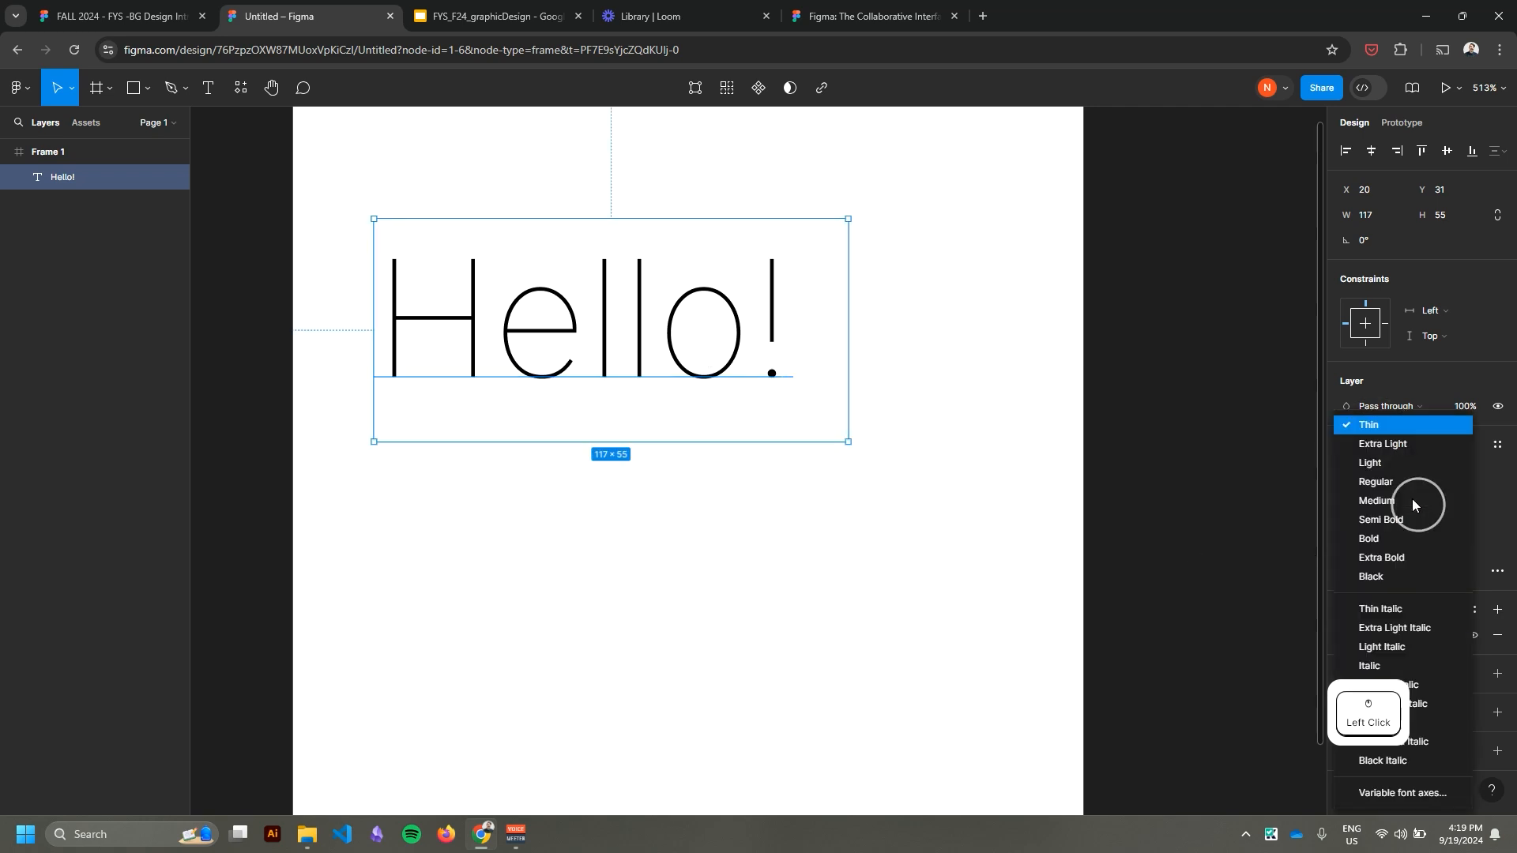
pyautogui.click(1384, 557)
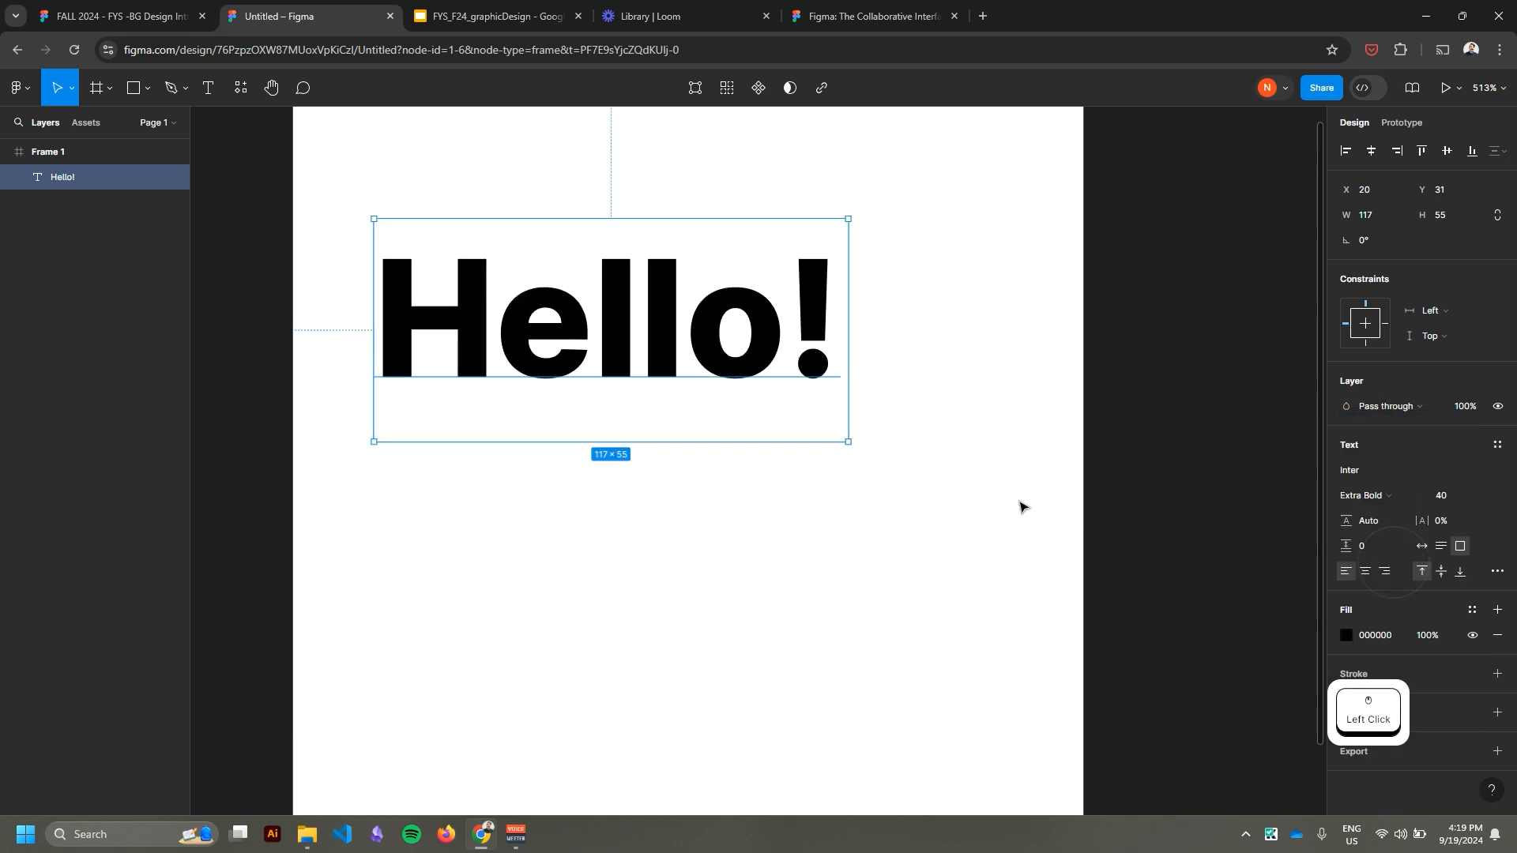
pyautogui.click(934, 510)
# Change the "Hello!" text's fill to the bright red FF0202 and deselect the text.
pyautogui.click(687, 353)
pyautogui.click(1349, 637)
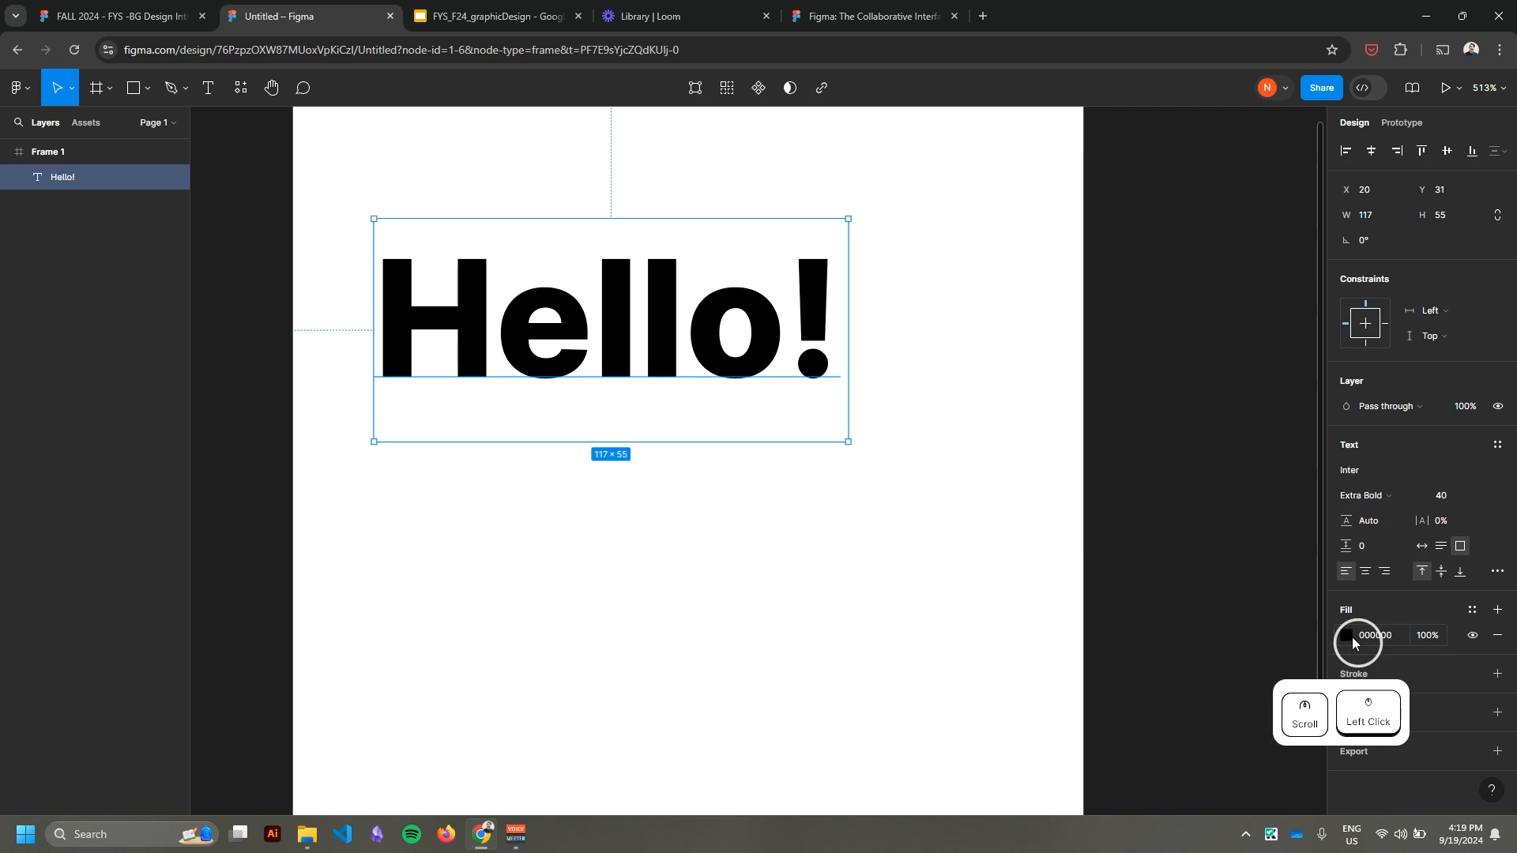
pyautogui.moveTo(1308, 434); pyautogui.dragTo(1326, 406)
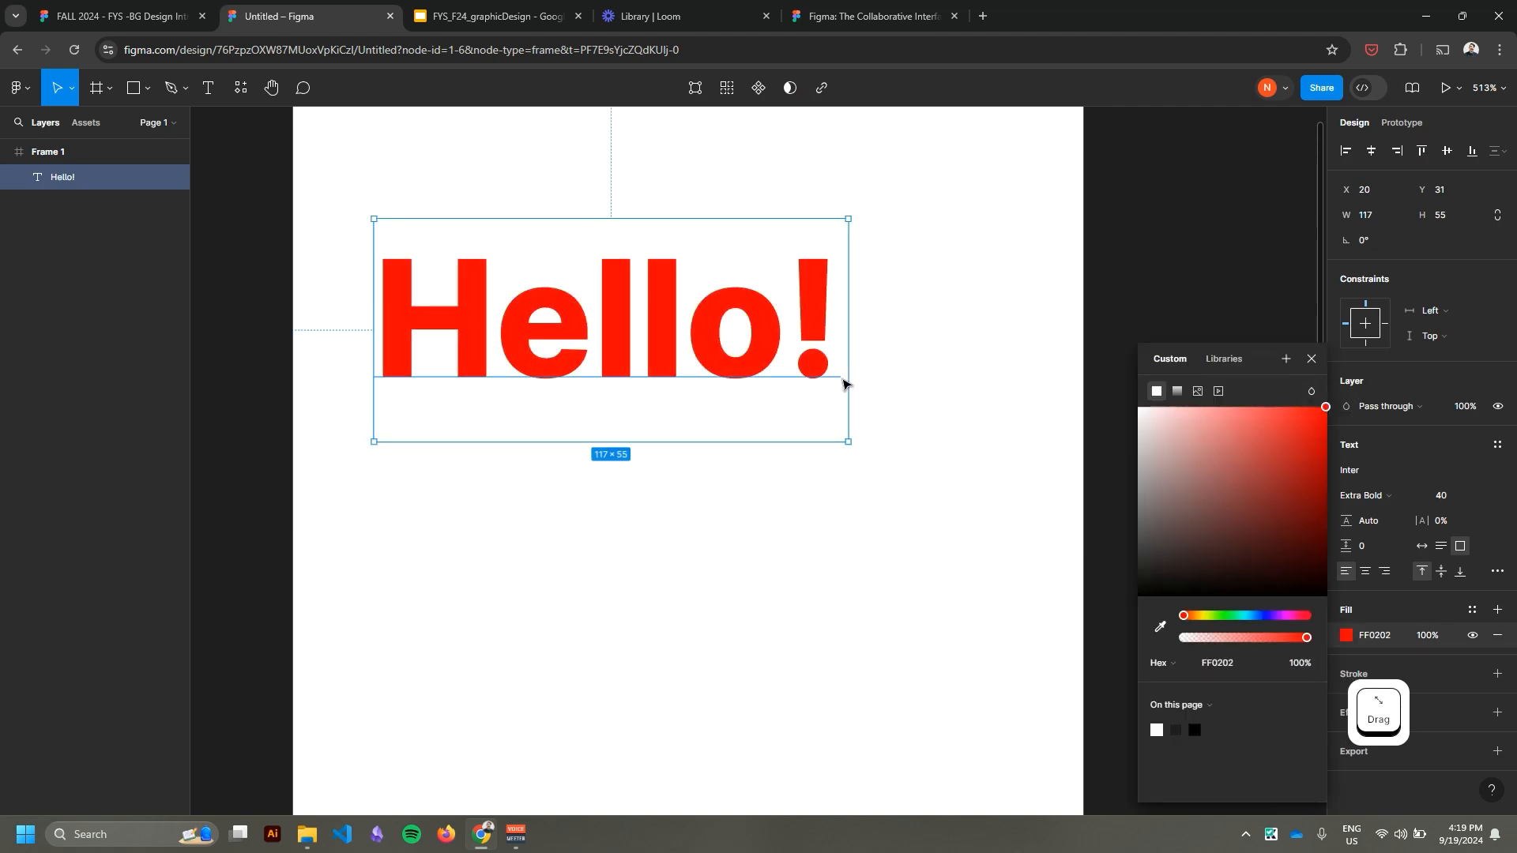
pyautogui.click(950, 391)
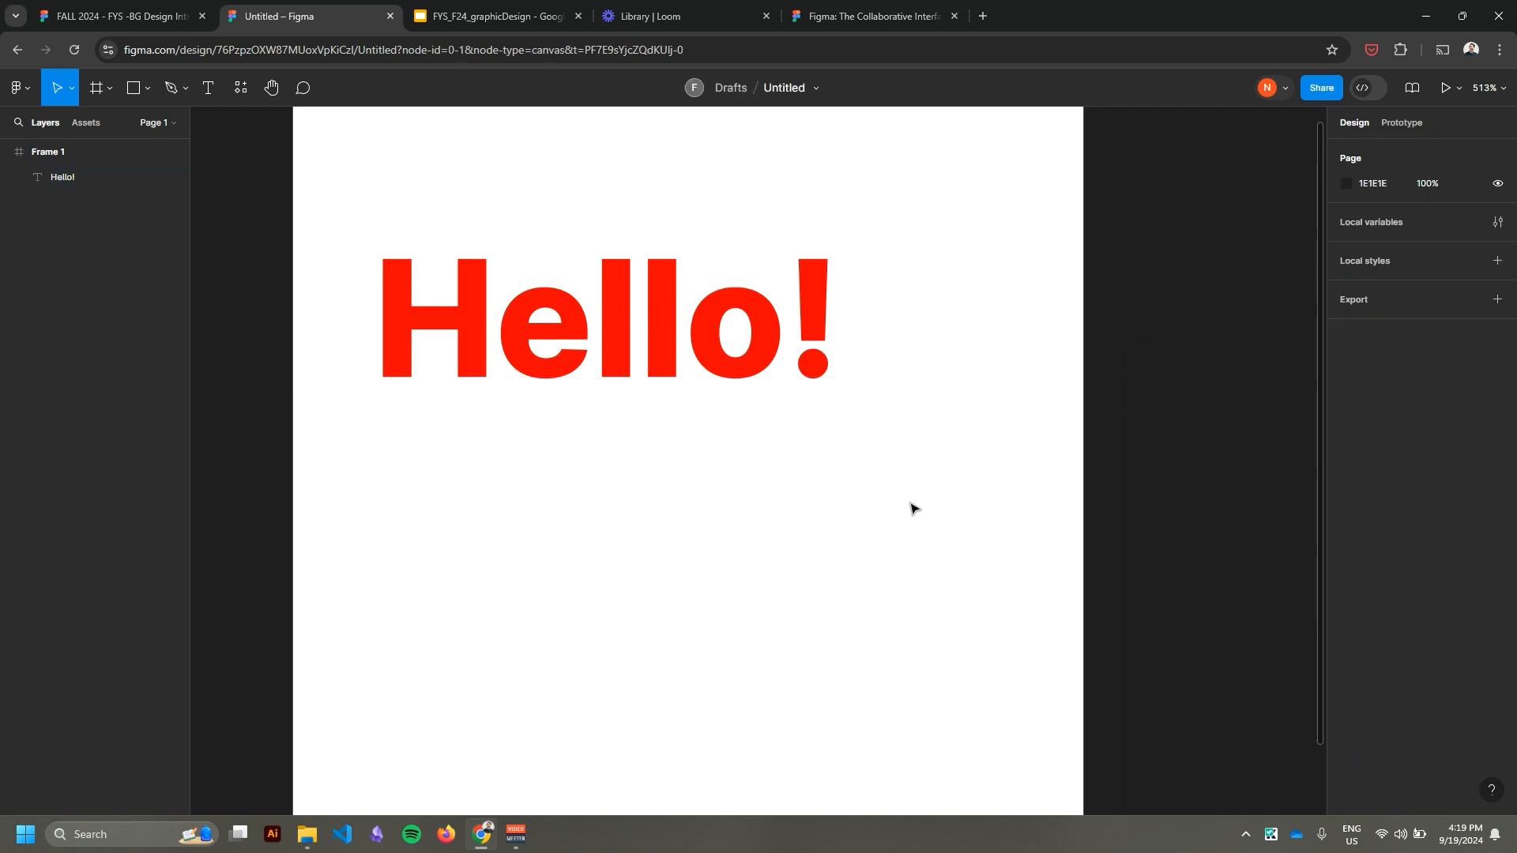
# Add a second line reading "sdflkjsdf" below "Hello!" in the same text box and finish editing.
pyautogui.click(792, 334)
pyautogui.doubleClick(793, 334)
pyautogui.click(792, 332)
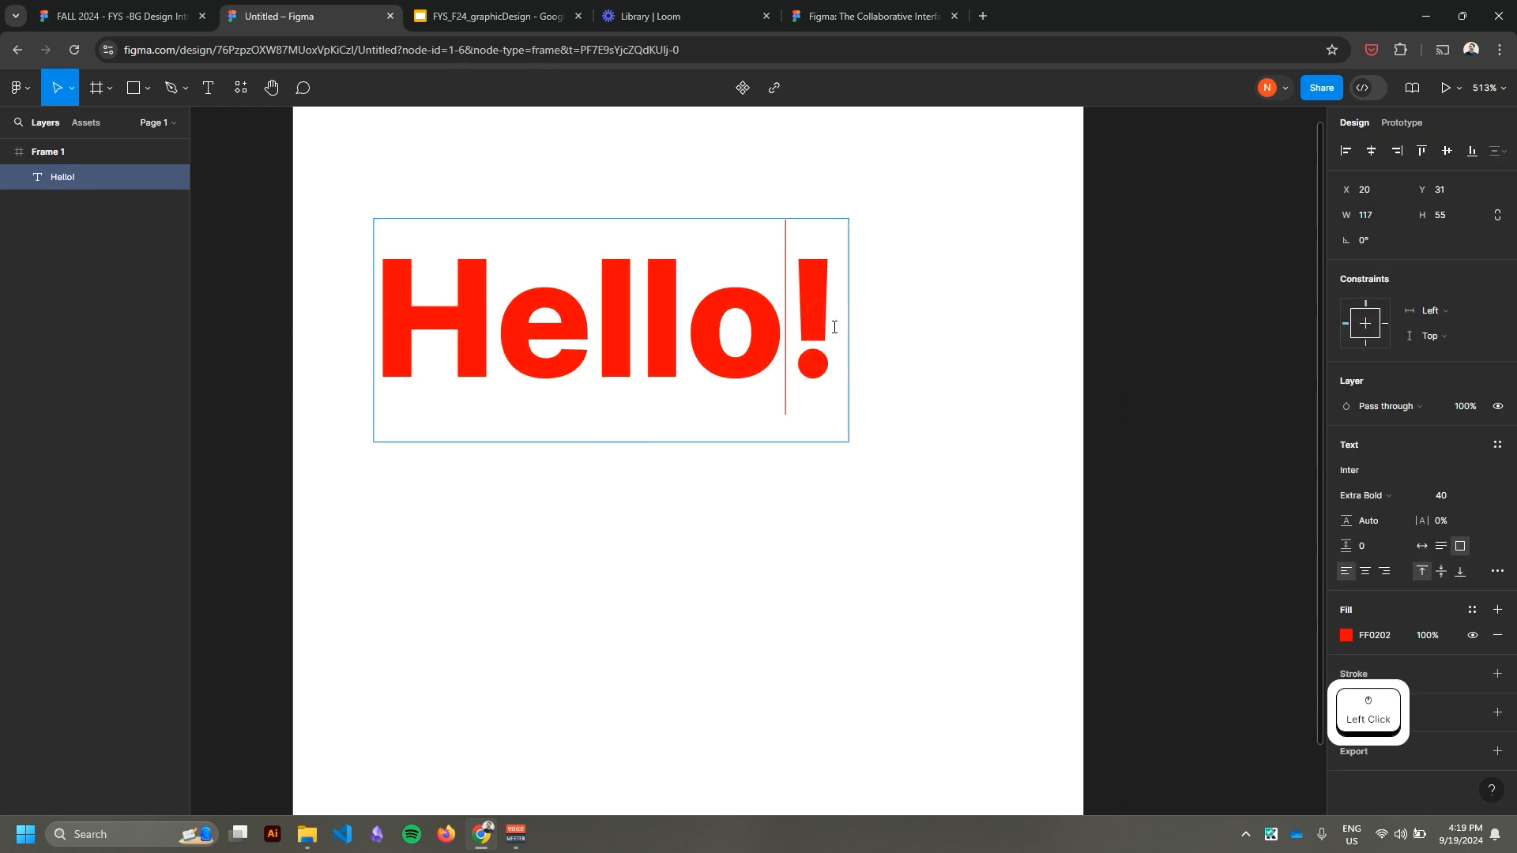
pyautogui.press('Right')
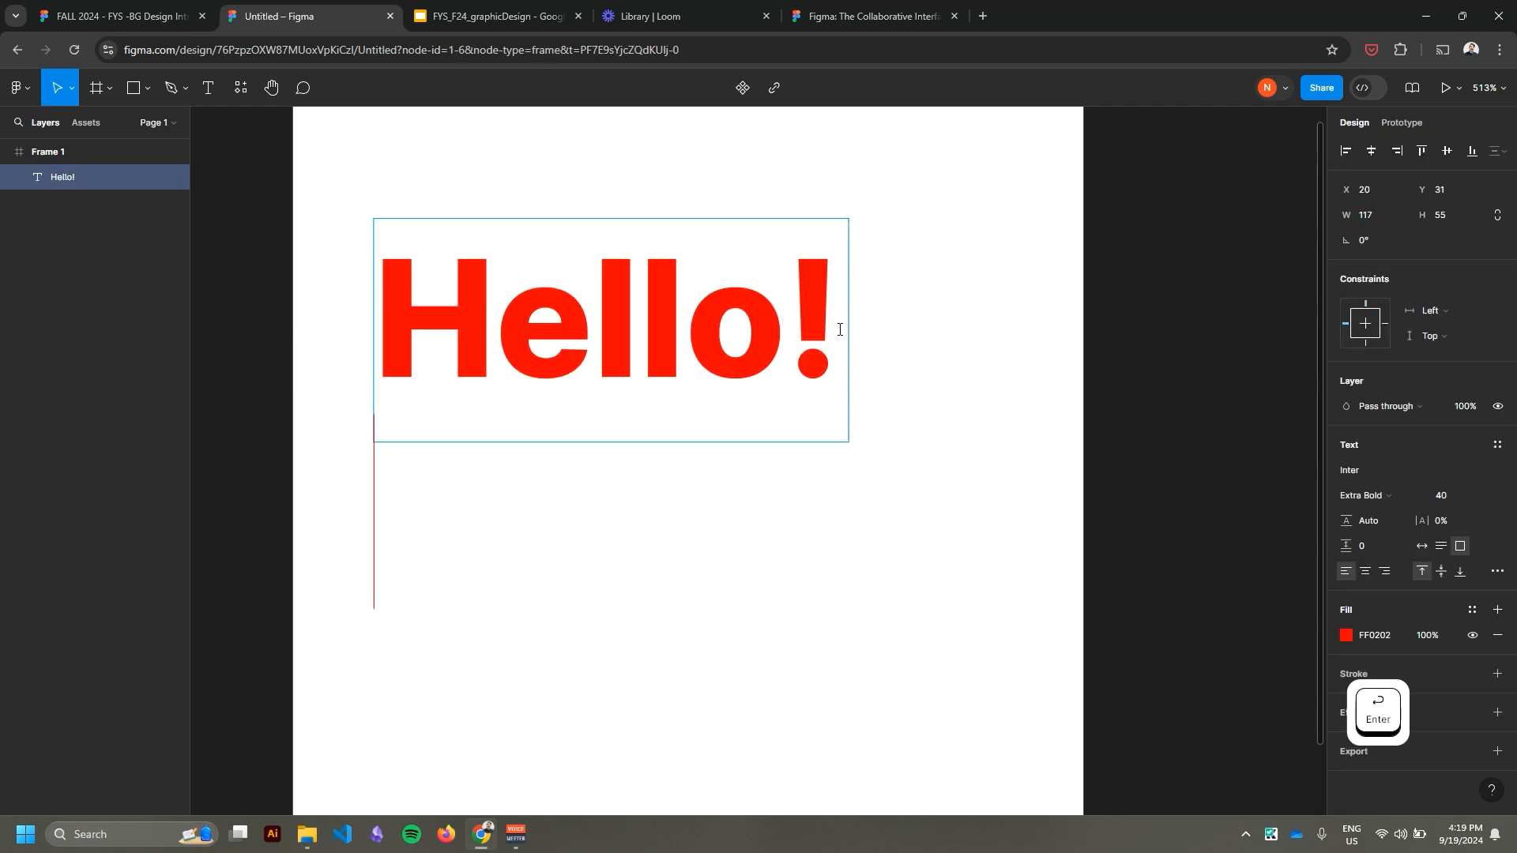
pyautogui.write('sdflkjsdf')
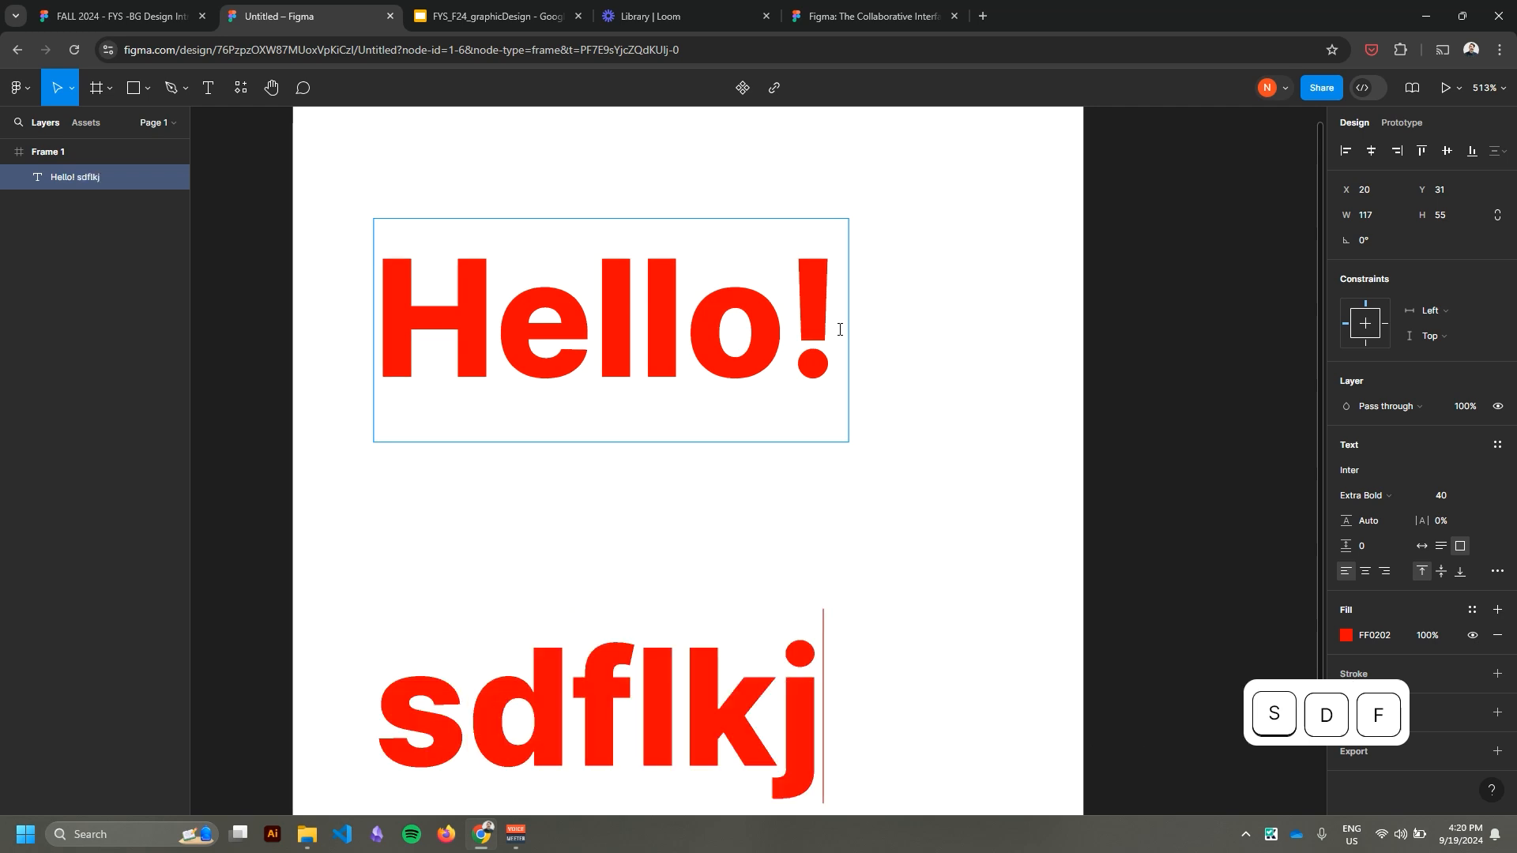
pyautogui.click(6, 94)
pyautogui.click(687, 348)
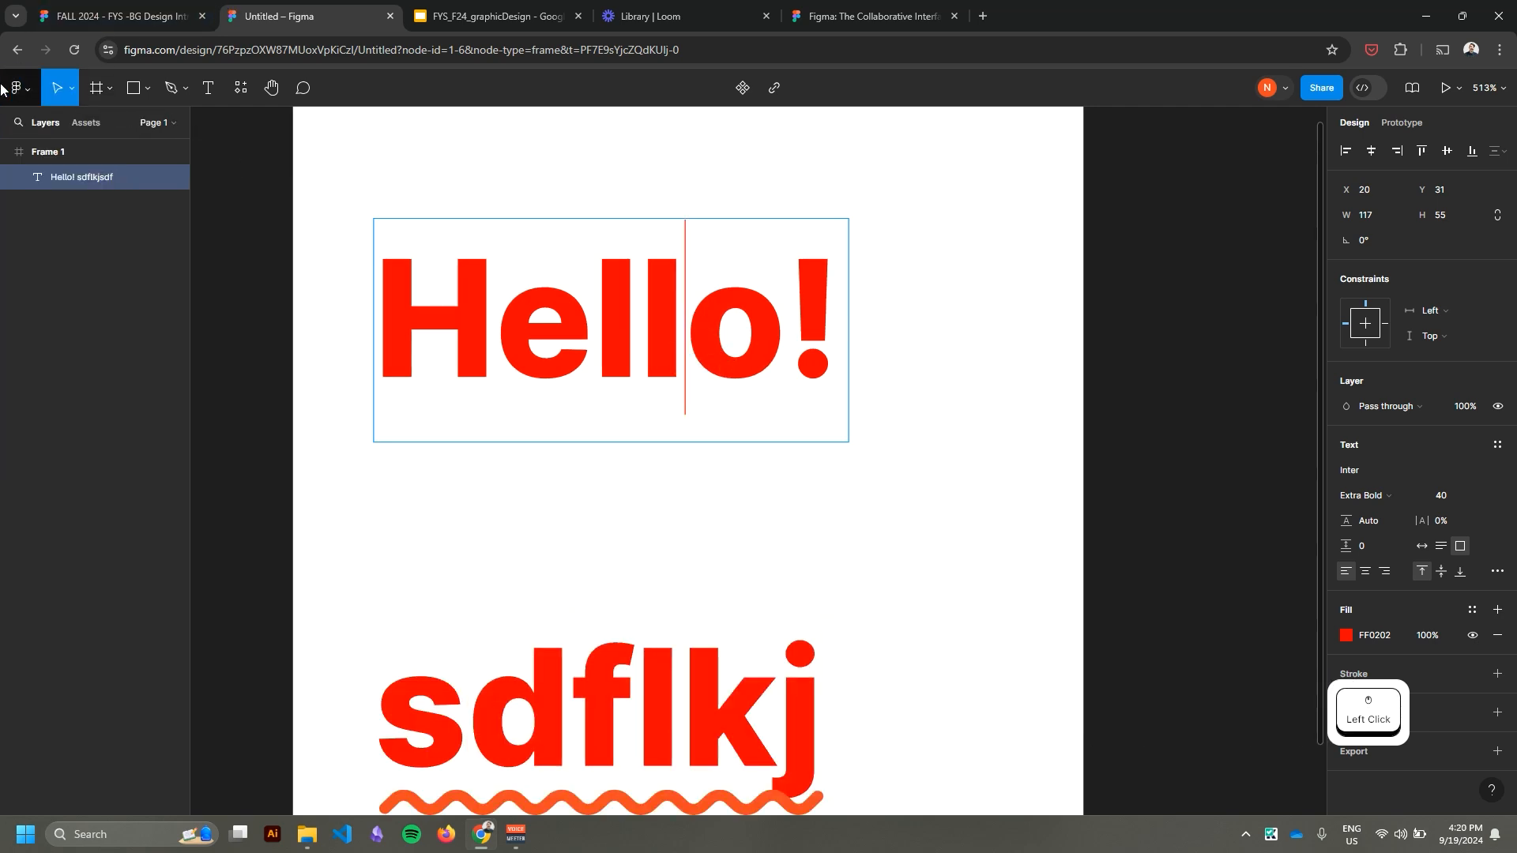
pyautogui.press('Escape')
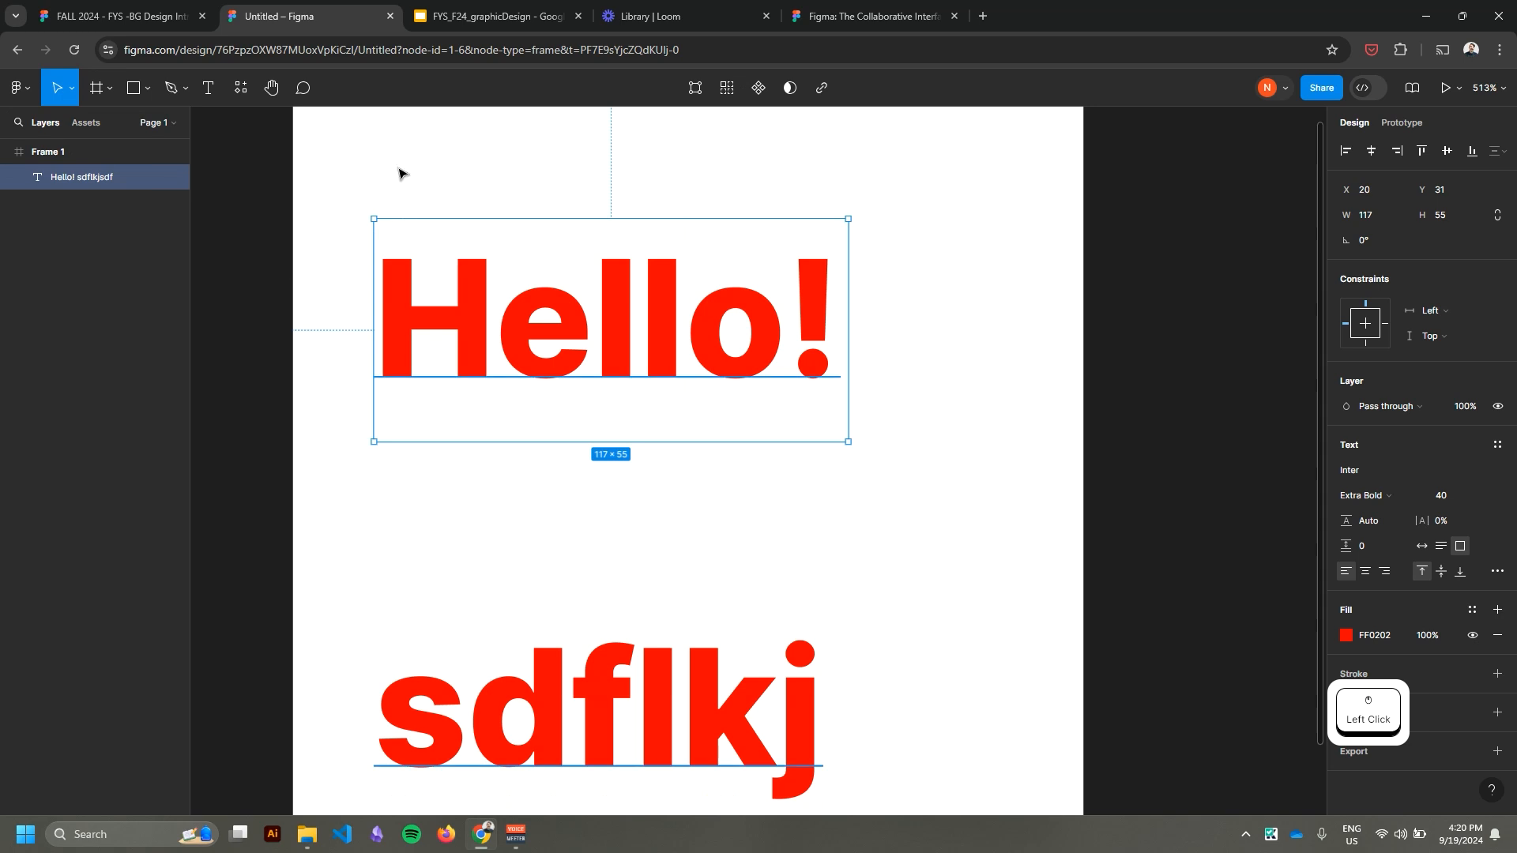
# Enlarge the two-line text box to about 213 × 85 and position it near X 6, Y 18 in the frame.
pyautogui.moveTo(719, 347); pyautogui.dragTo(675, 226)
pyautogui.moveTo(953, 419); pyautogui.dragTo(1194, 443)
pyautogui.moveTo(718, 307); pyautogui.dragTo(702, 371)
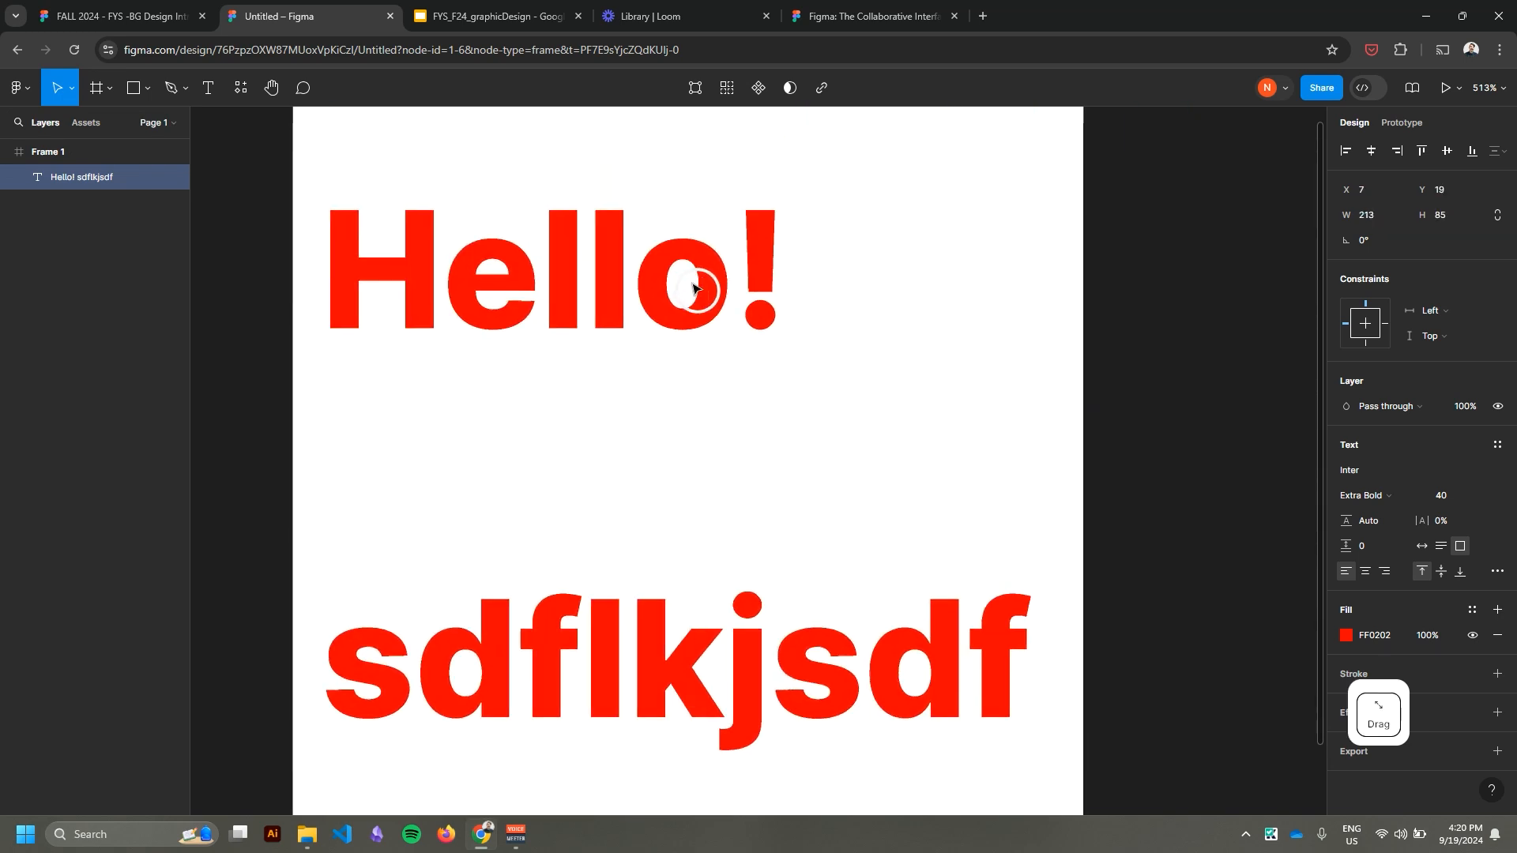
pyautogui.doubleClick(999, 662)
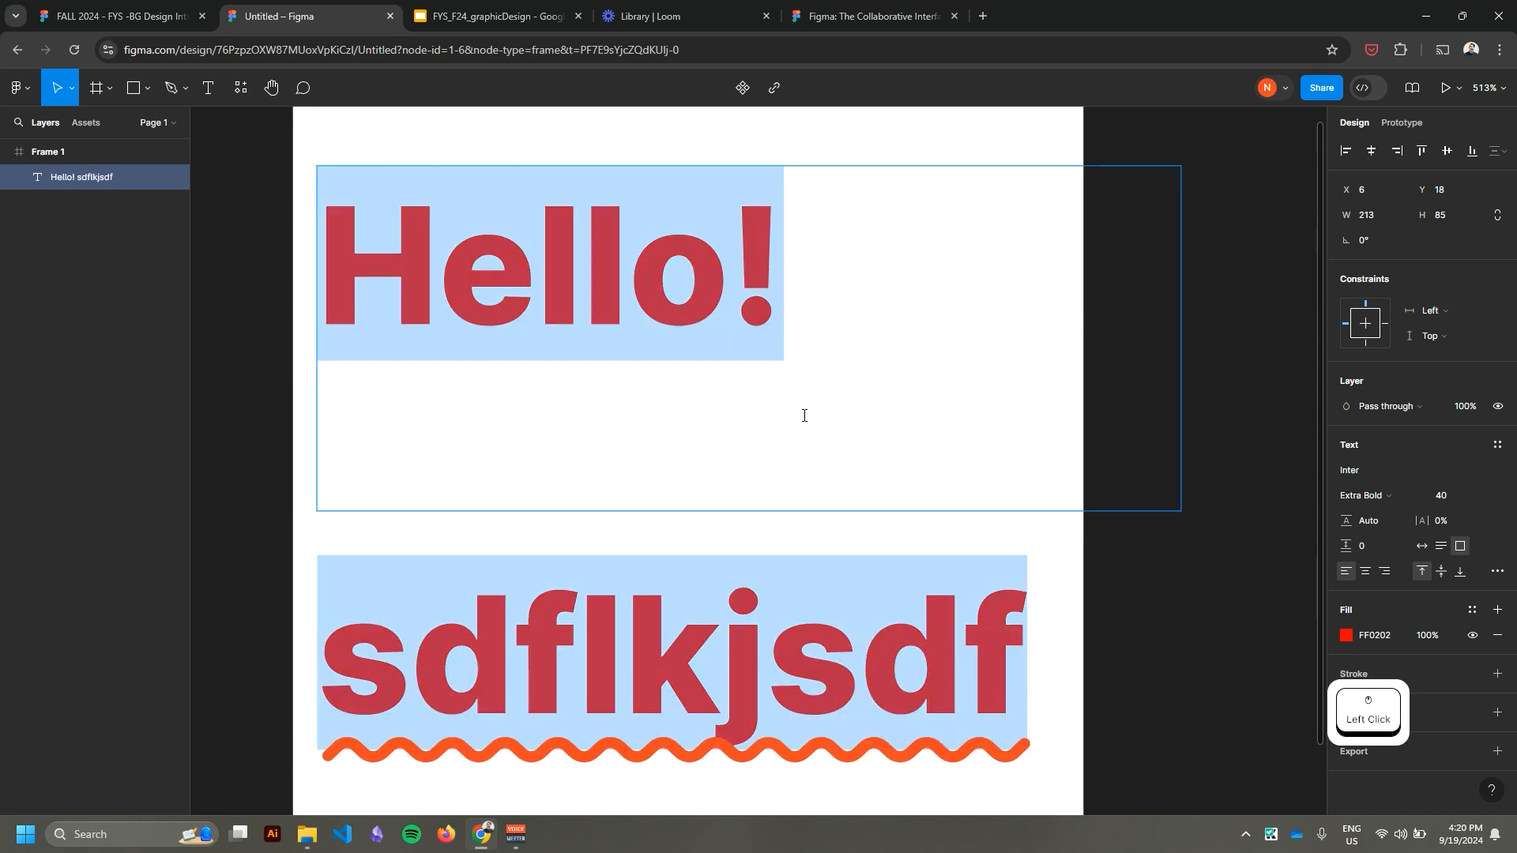
pyautogui.click(715, 309)
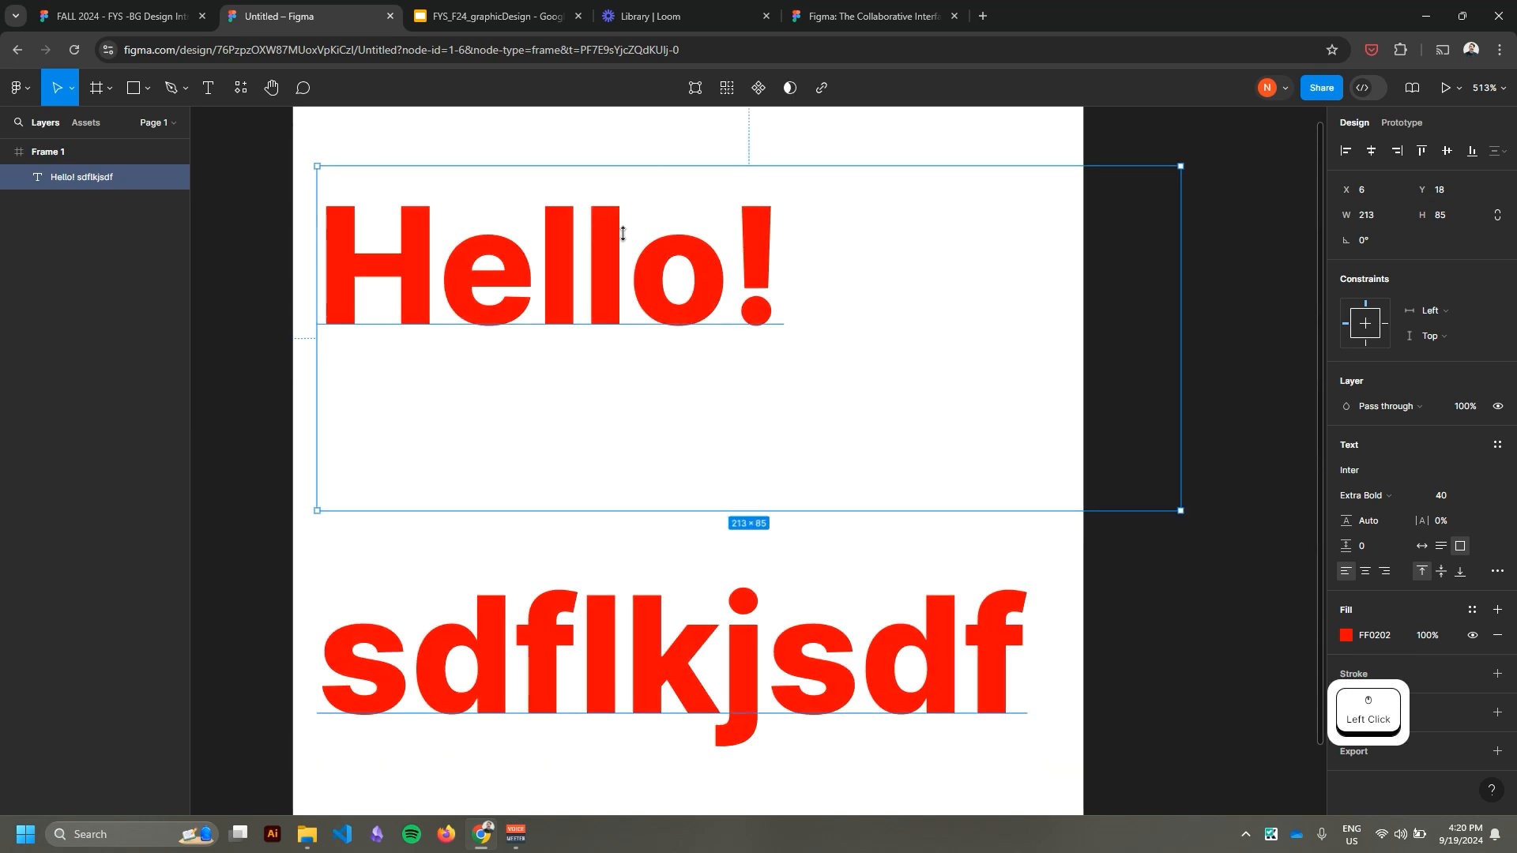
pyautogui.click(579, 159)
pyautogui.click(623, 266)
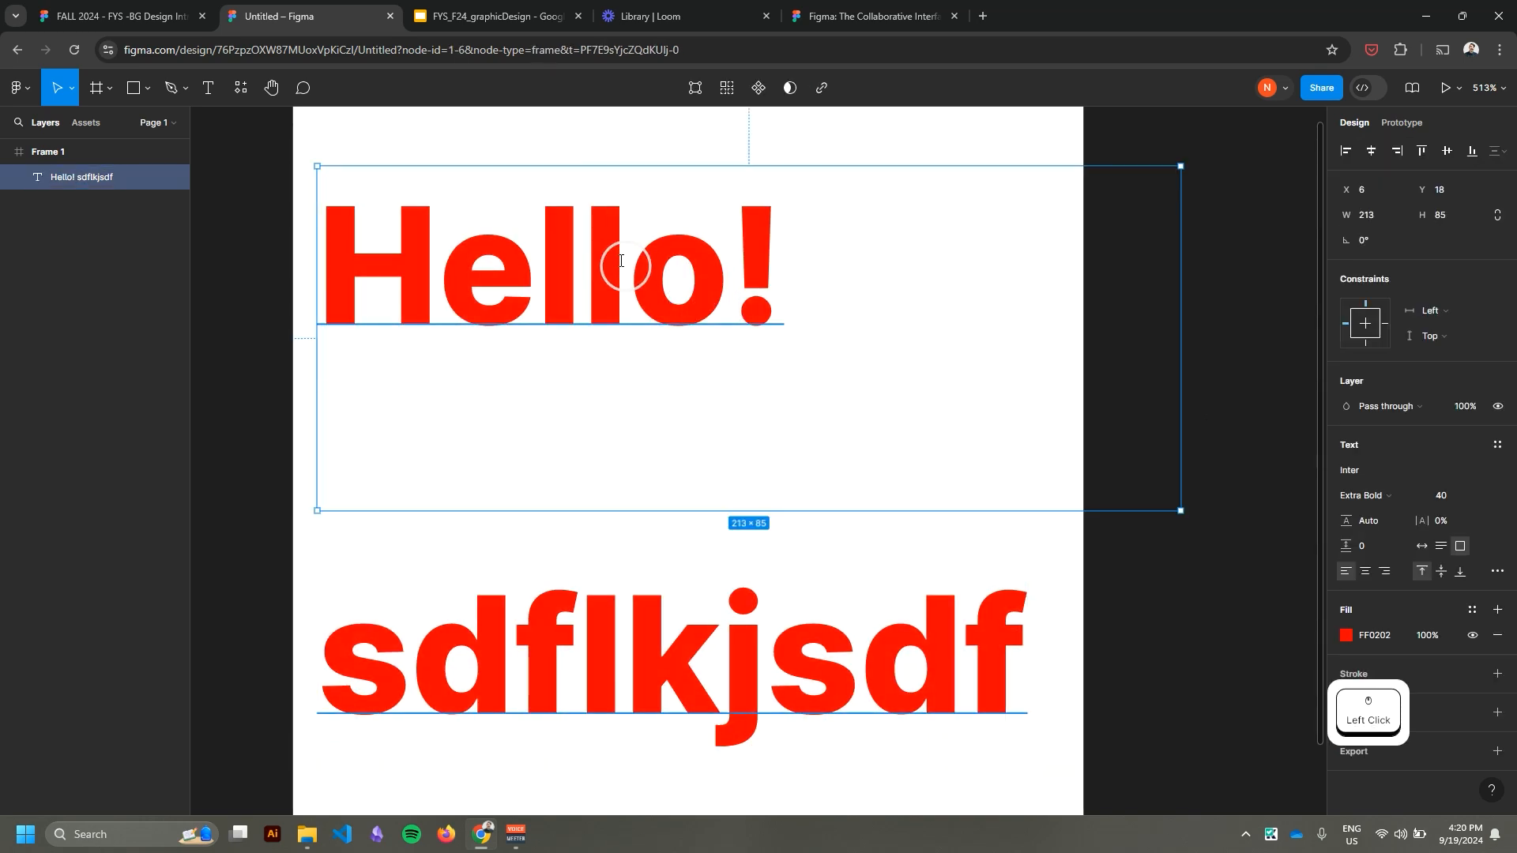
pyautogui.doubleClick(561, 247)
pyautogui.press('Escape')
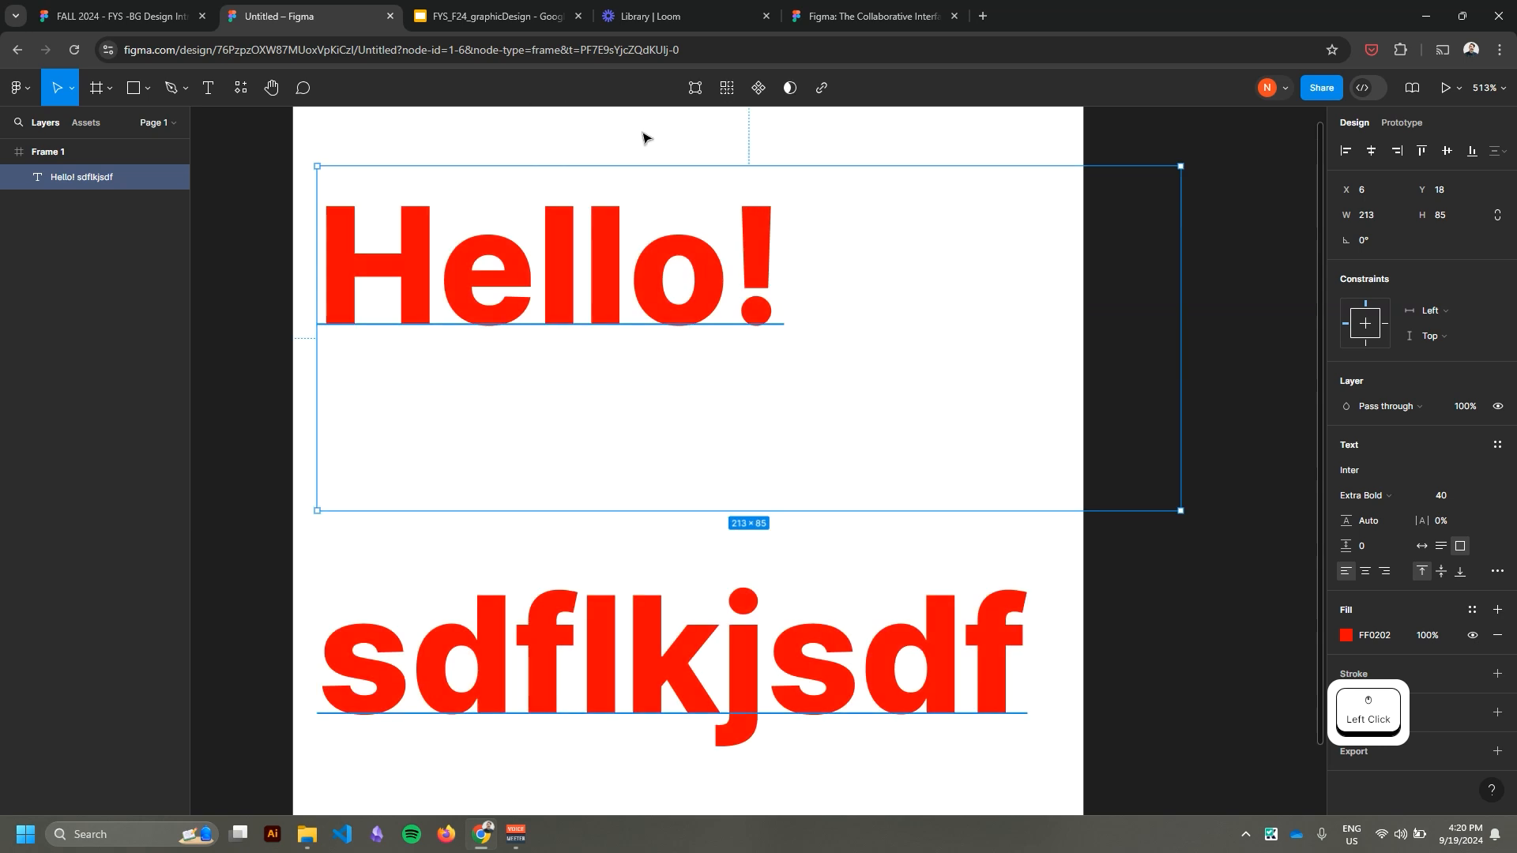
pyautogui.click(253, 115)
# Set the "sdflkjsdf" line's font size to 12 within the "Hello!" text box and finish editing.
pyautogui.click(209, 87)
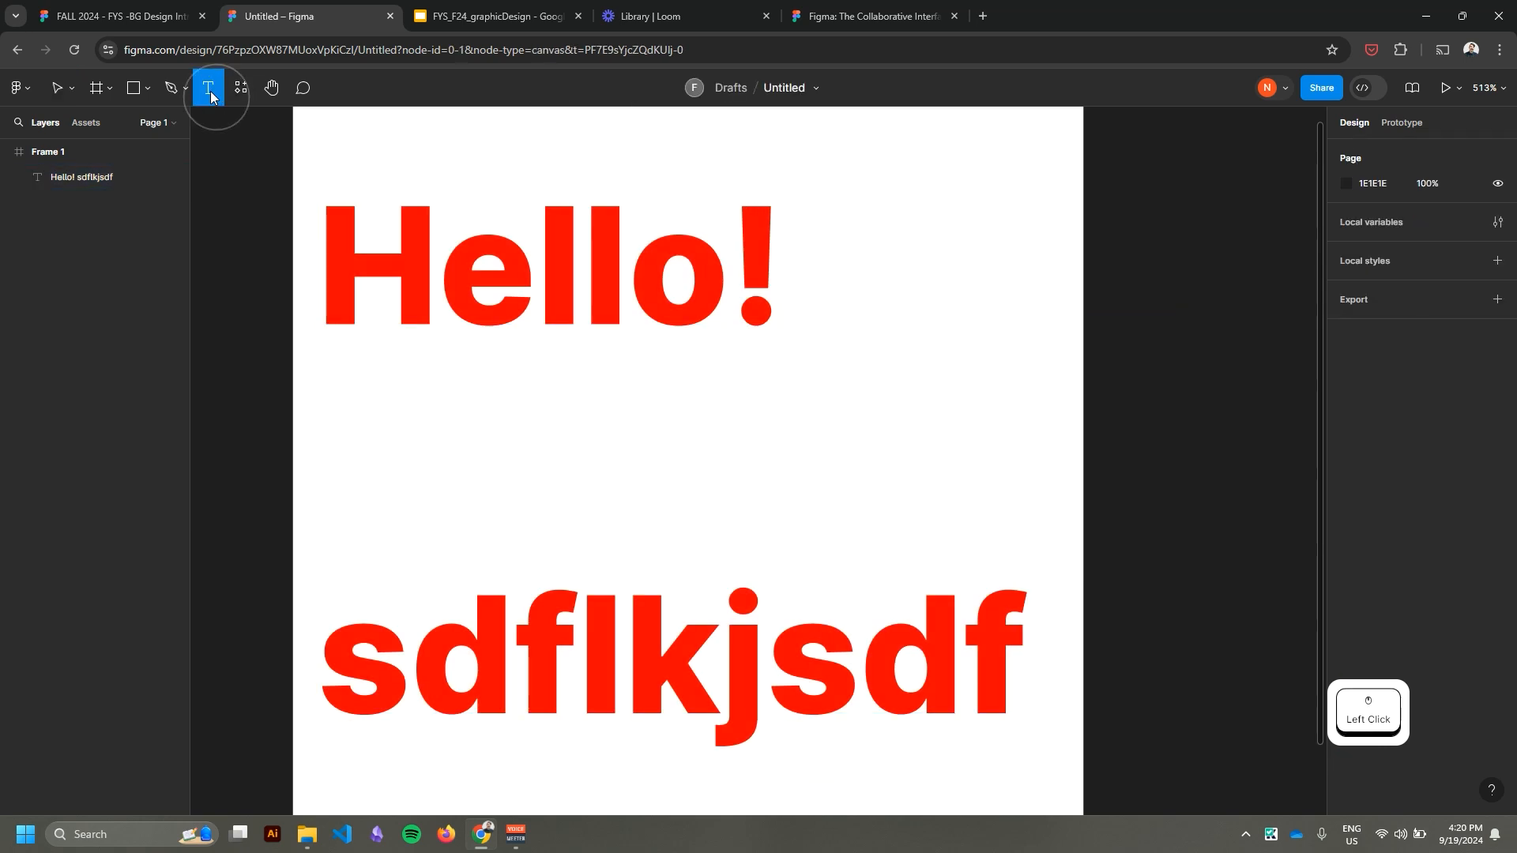
pyautogui.click(520, 297)
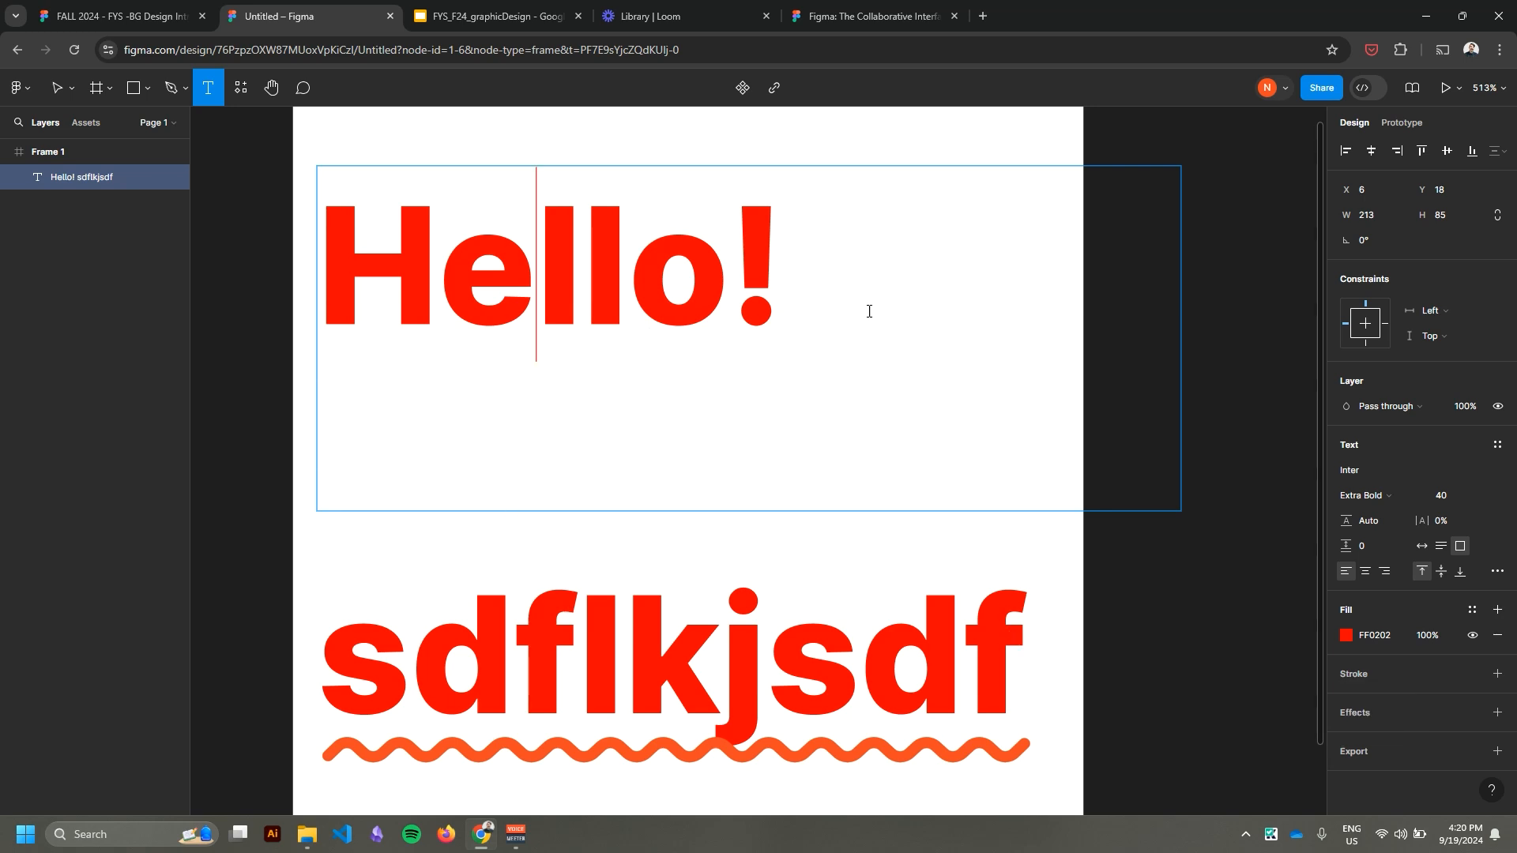
pyautogui.moveTo(941, 369); pyautogui.dragTo(1120, 741)
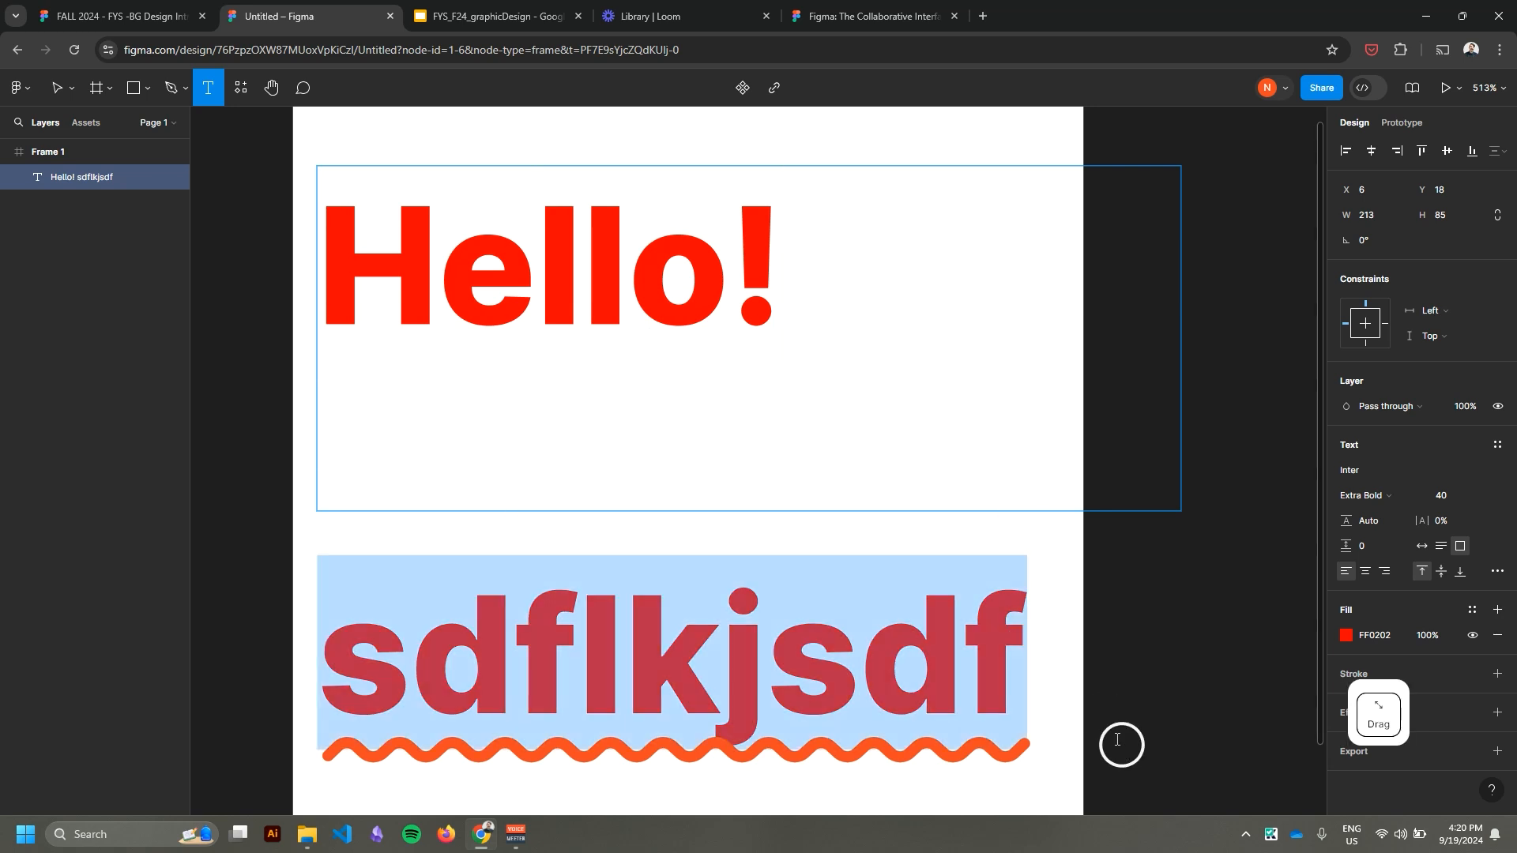
pyautogui.click(1482, 496)
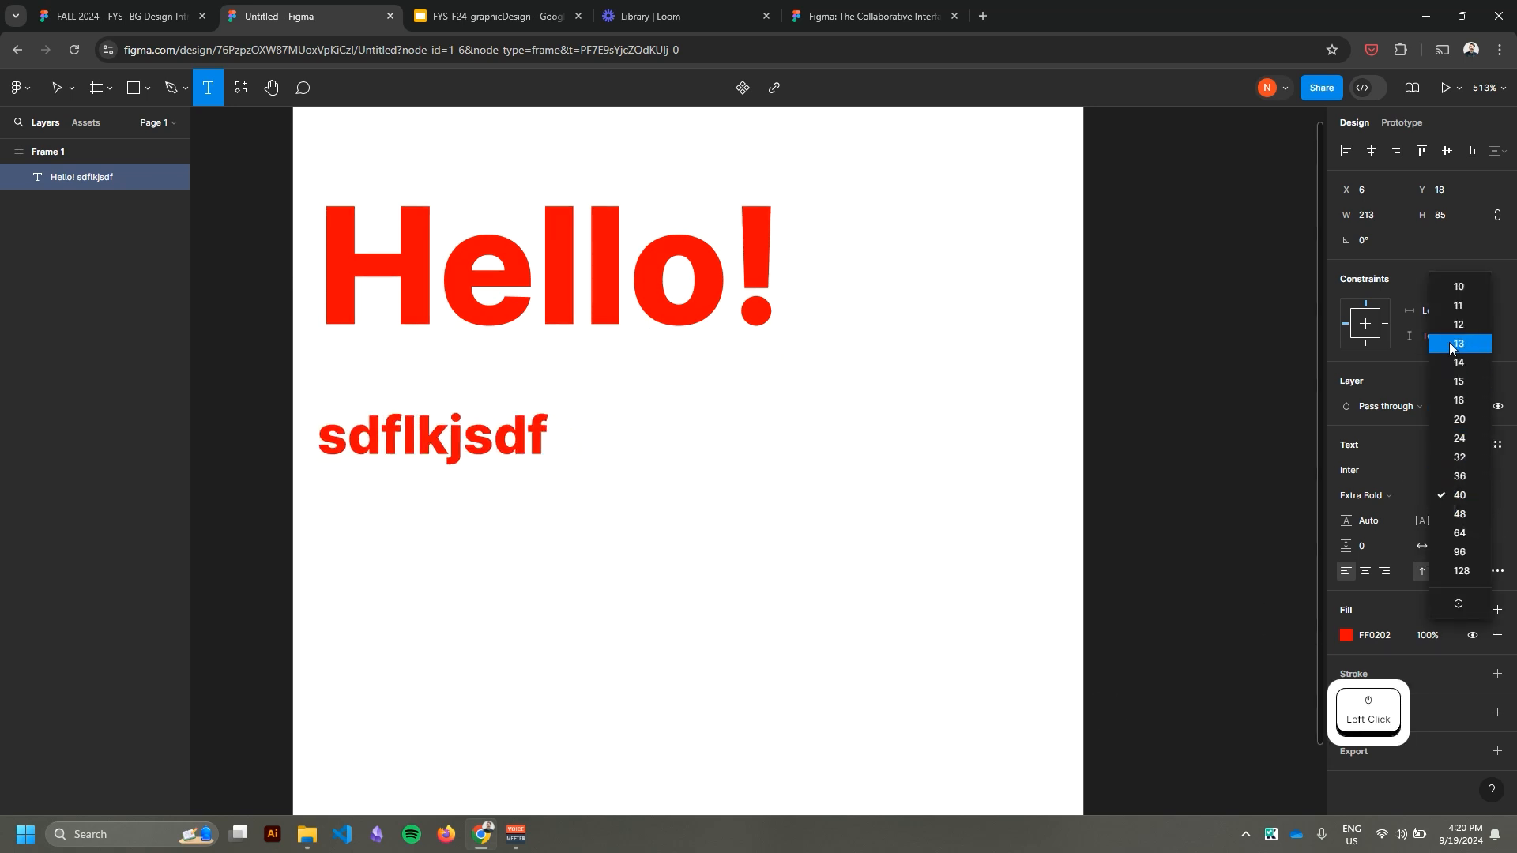
pyautogui.click(1460, 325)
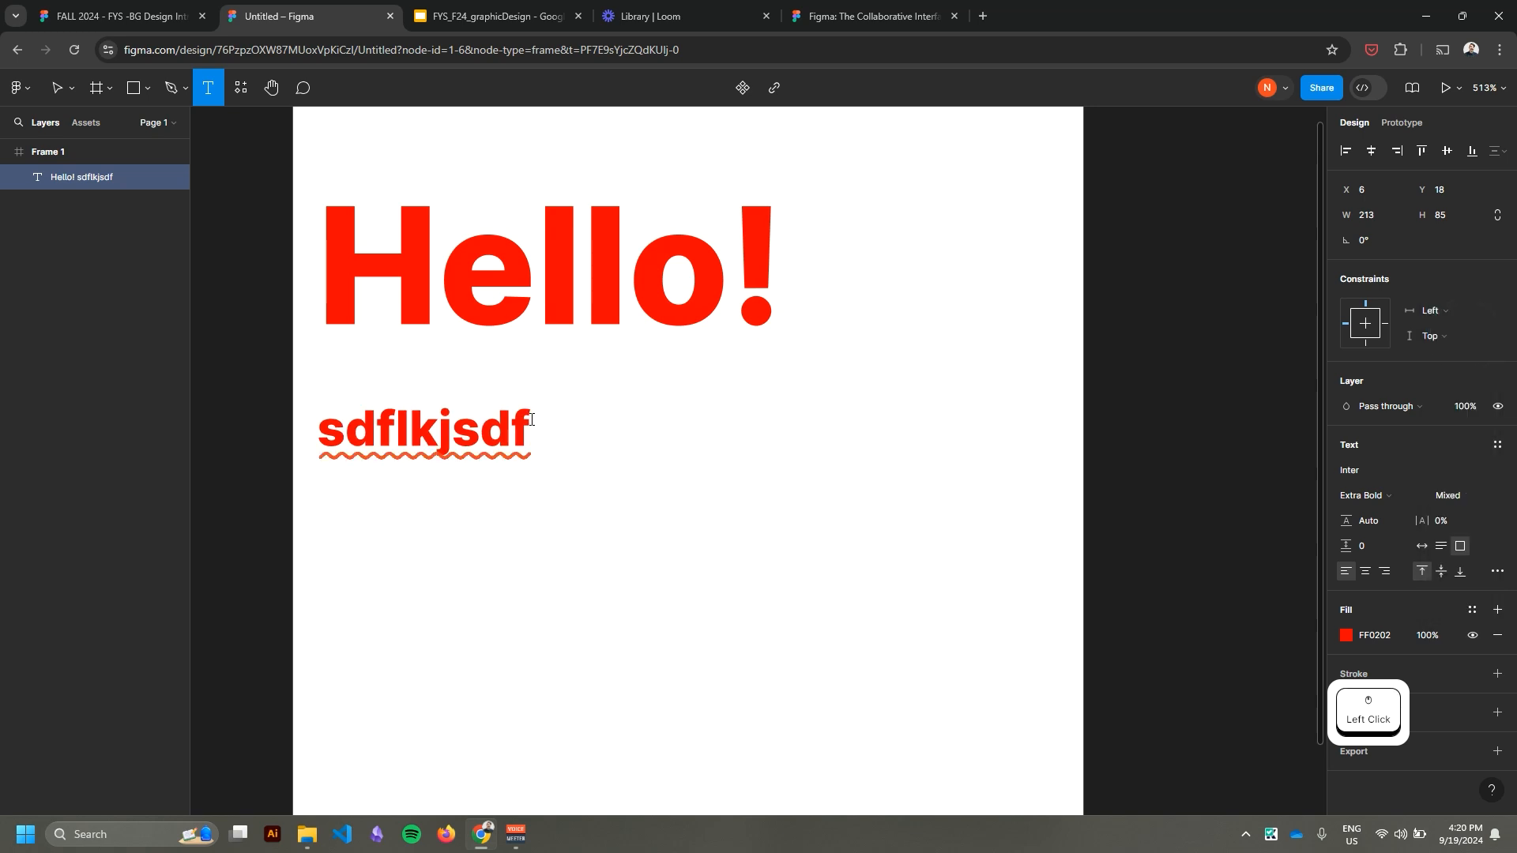
pyautogui.moveTo(531, 419); pyautogui.dragTo(284, 415)
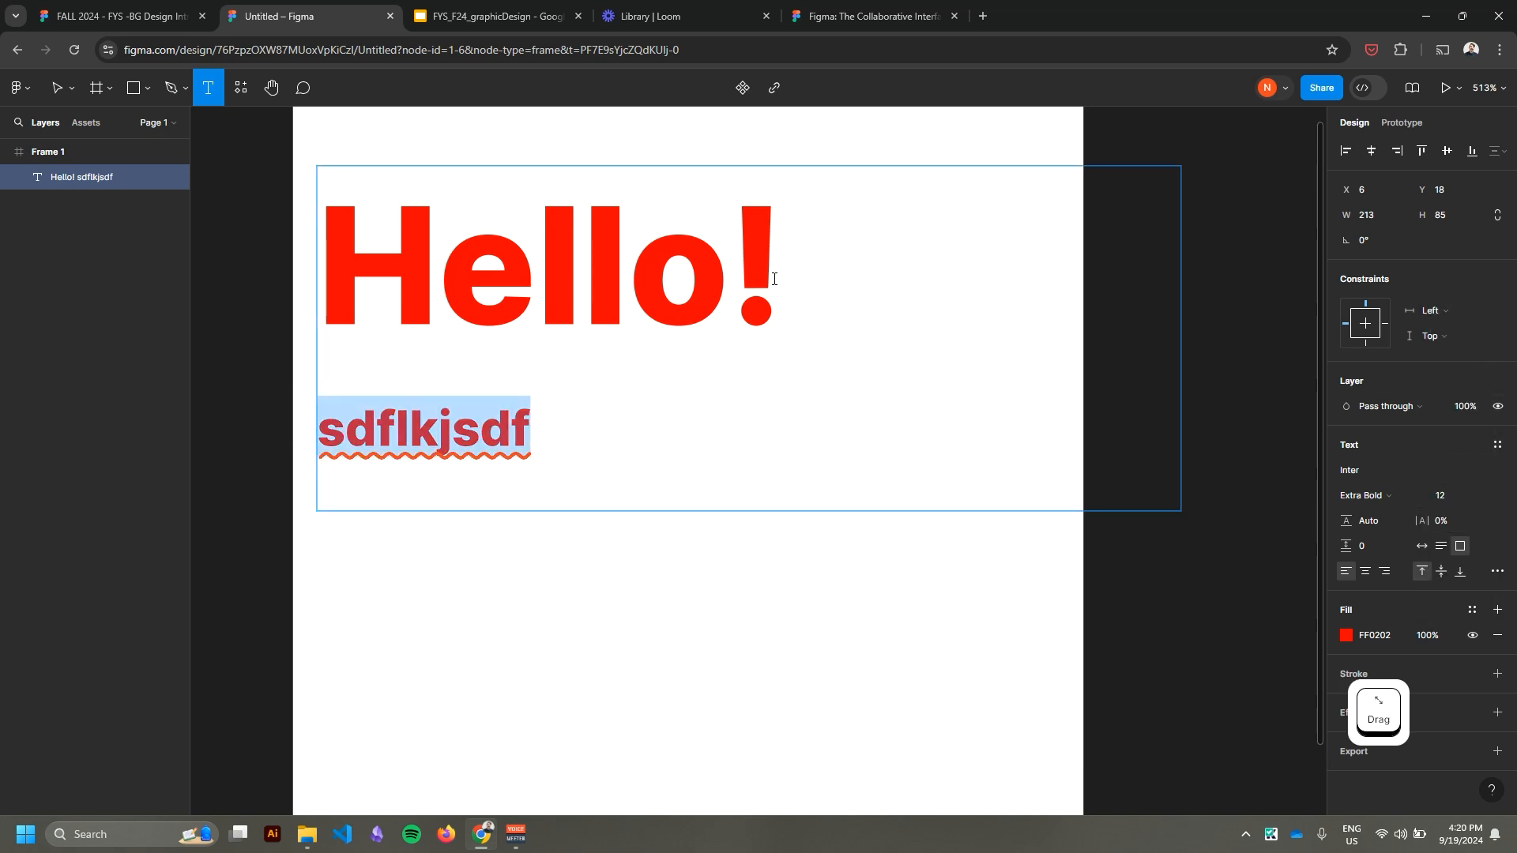
pyautogui.moveTo(774, 279); pyautogui.dragTo(320, 276)
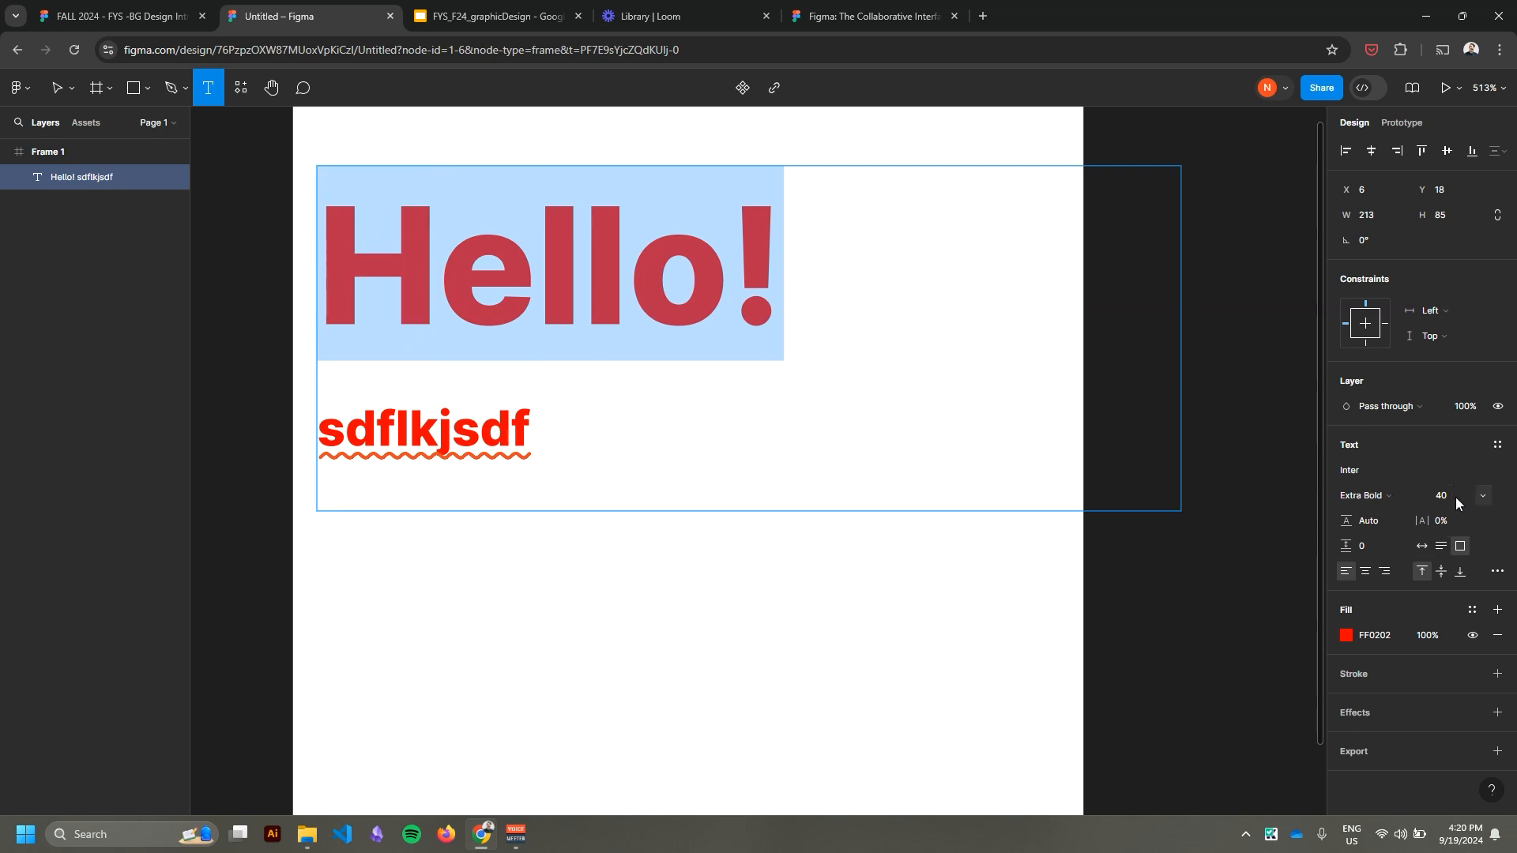
pyautogui.click(68, 96)
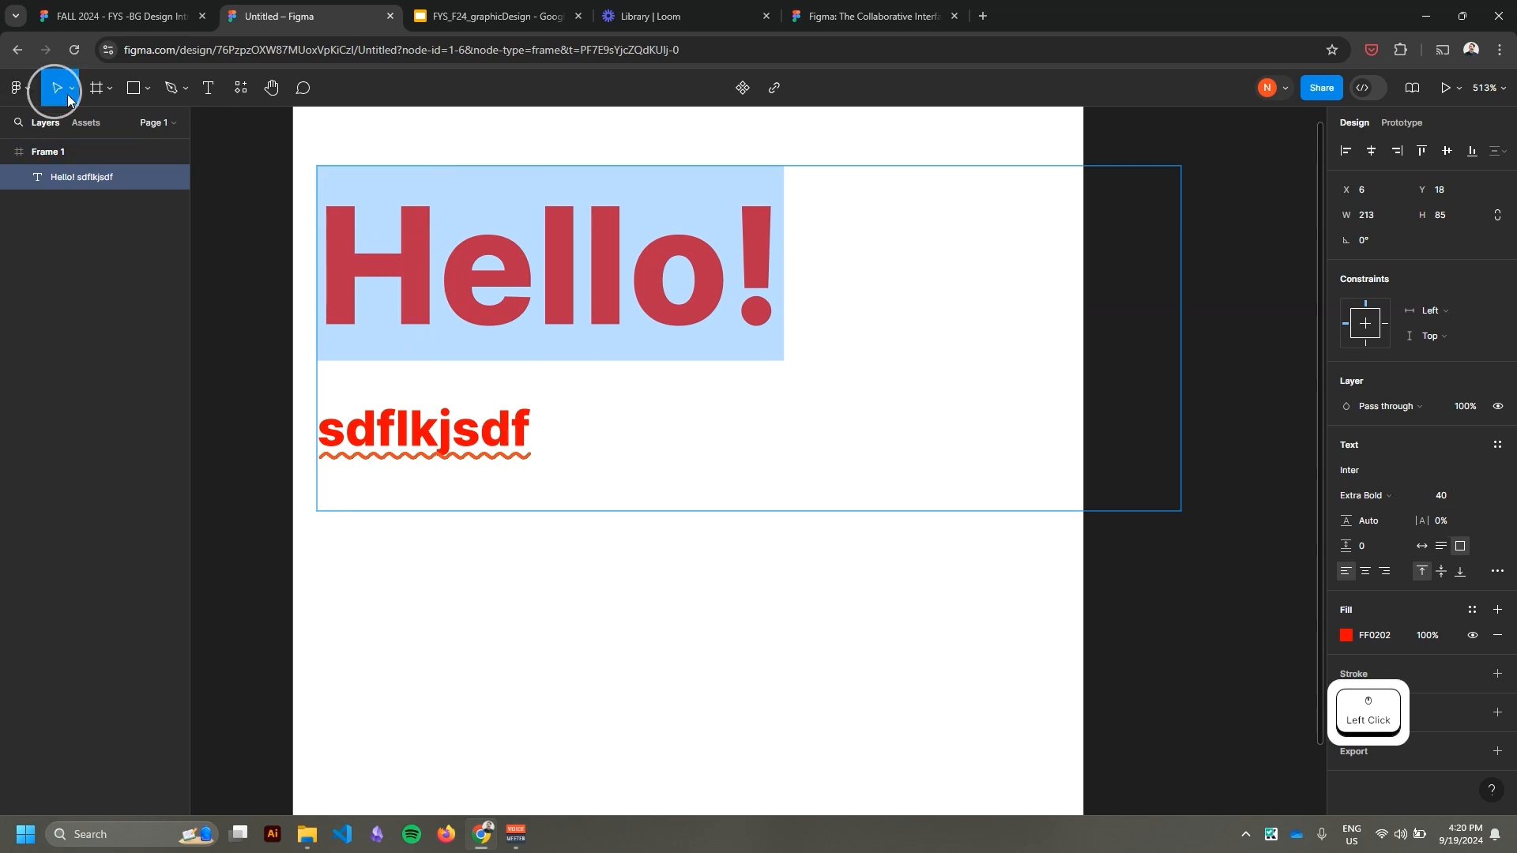
pyautogui.click(631, 576)
# Move the text box to about X 8, Y 16, delete its "sdflkjsdf" line and finish editing.
pyautogui.moveTo(566, 316)
pyautogui.mouseDown()
pyautogui.moveTo(568, 253)
pyautogui.moveTo(572, 315)
pyautogui.moveTo(575, 296)
pyautogui.mouseUp()
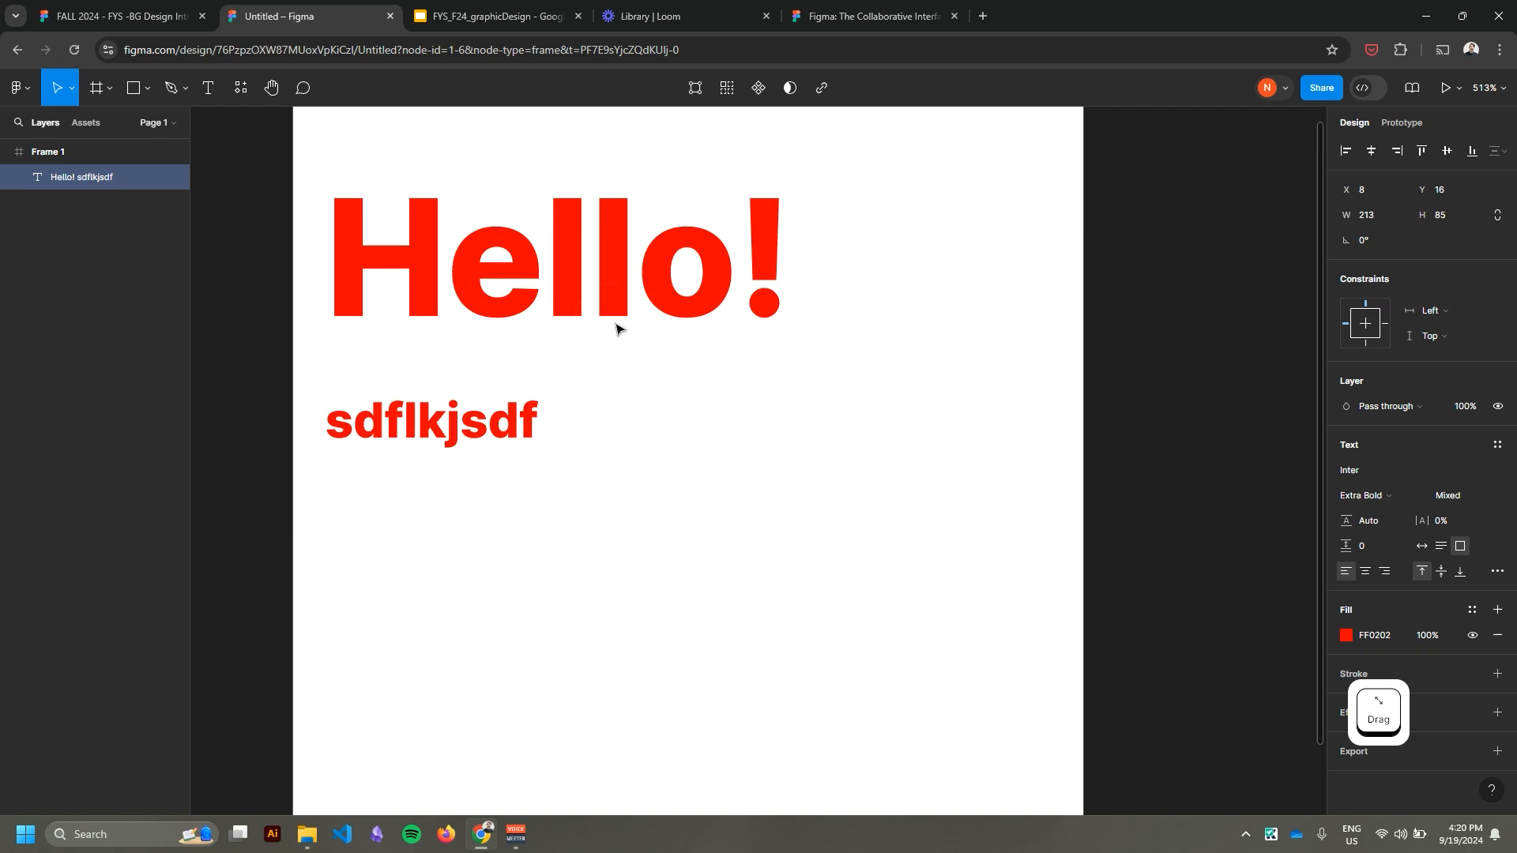
pyautogui.doubleClick(547, 419)
pyautogui.click(550, 437)
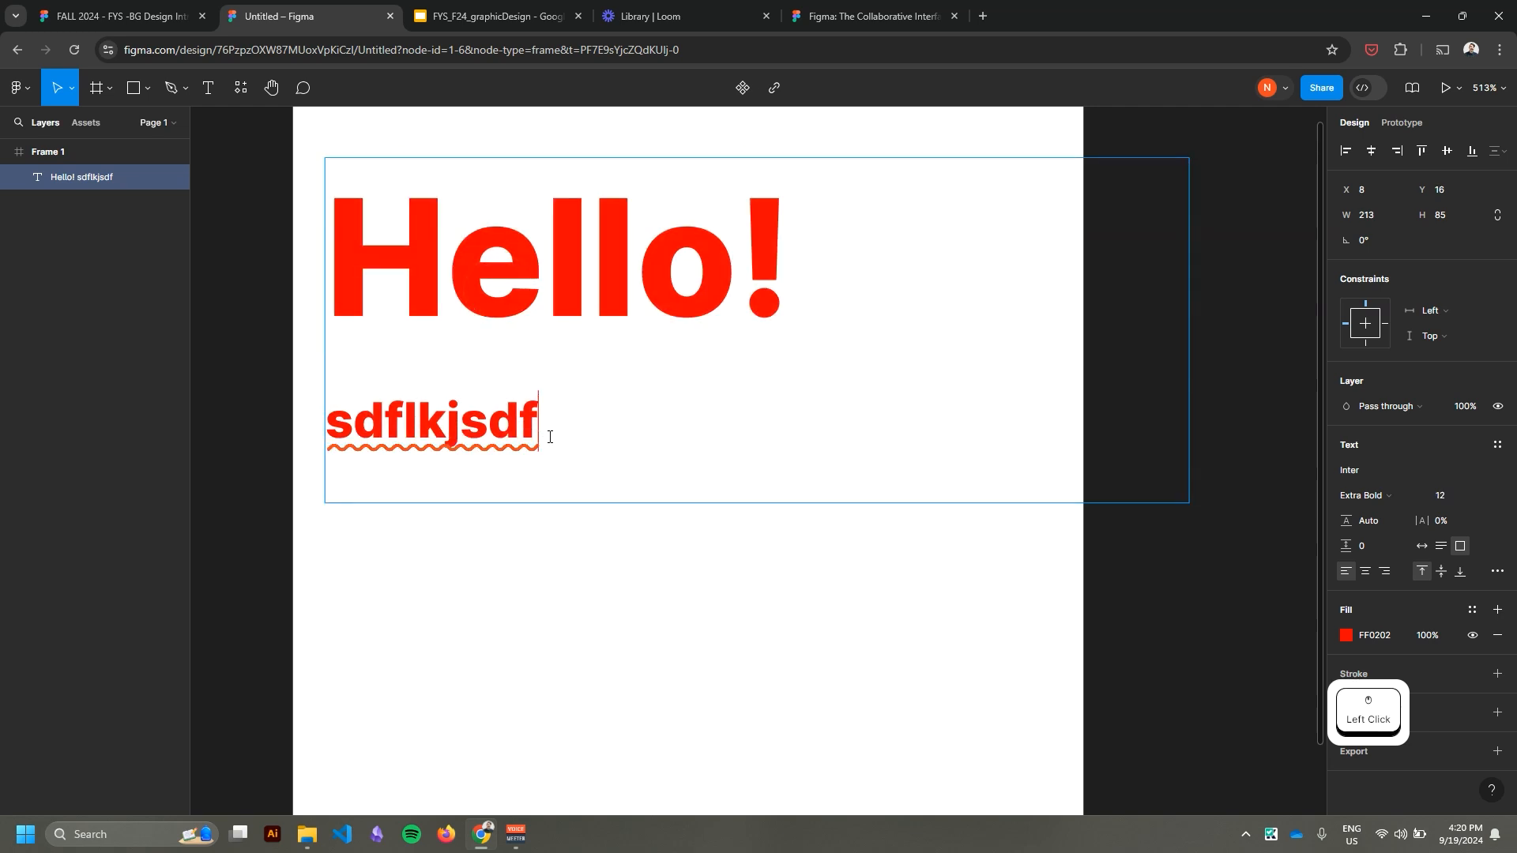
pyautogui.moveTo(541, 427); pyautogui.dragTo(338, 400)
pyautogui.press('BackSpace')
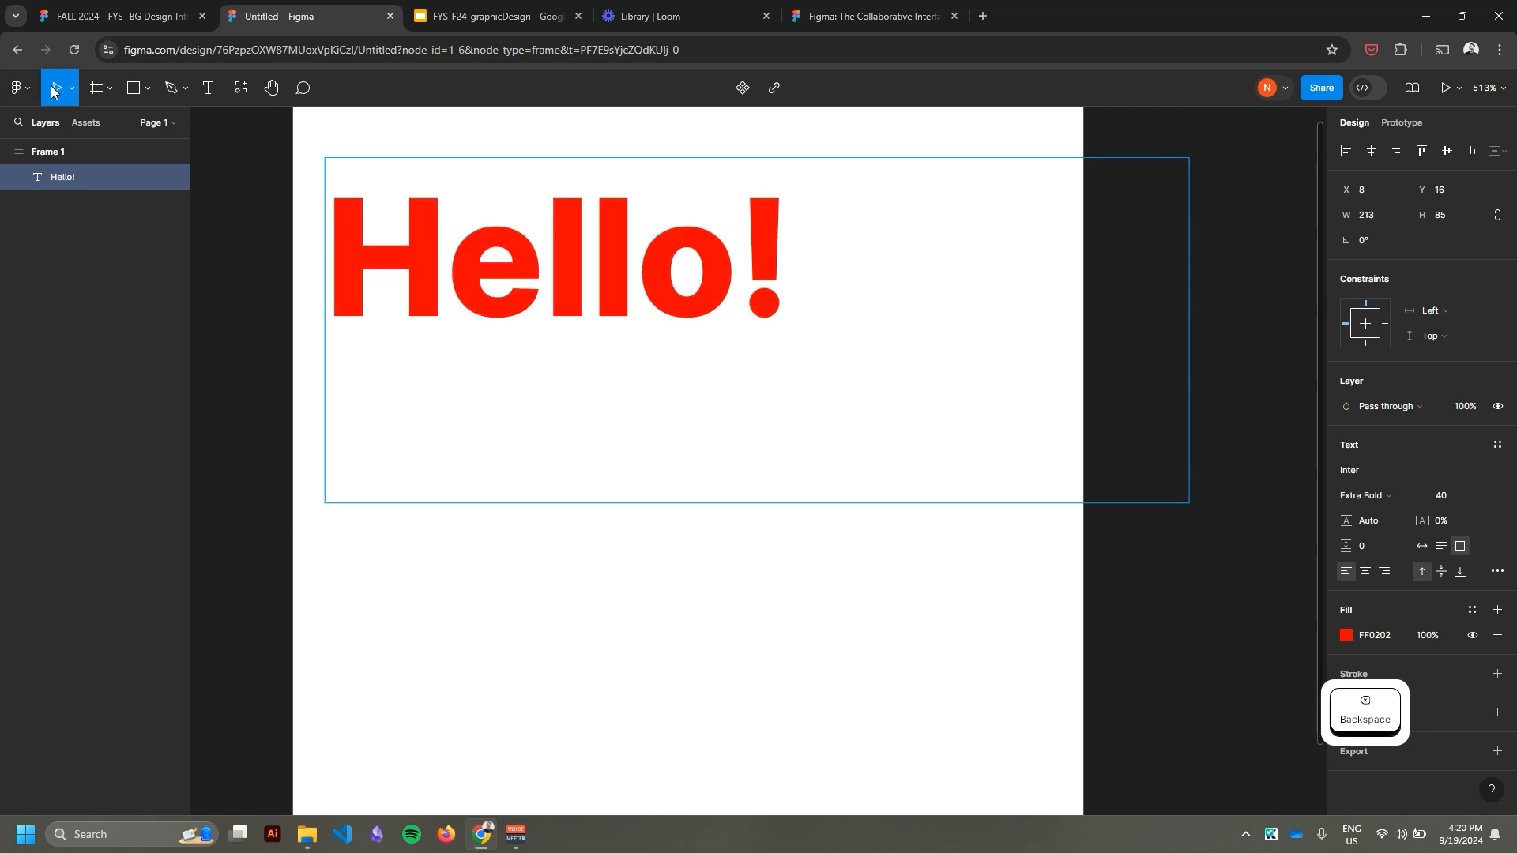
pyautogui.moveTo(419, 431); pyautogui.dragTo(557, 600)
pyautogui.moveTo(760, 639); pyautogui.dragTo(582, 393)
pyautogui.click(629, 569)
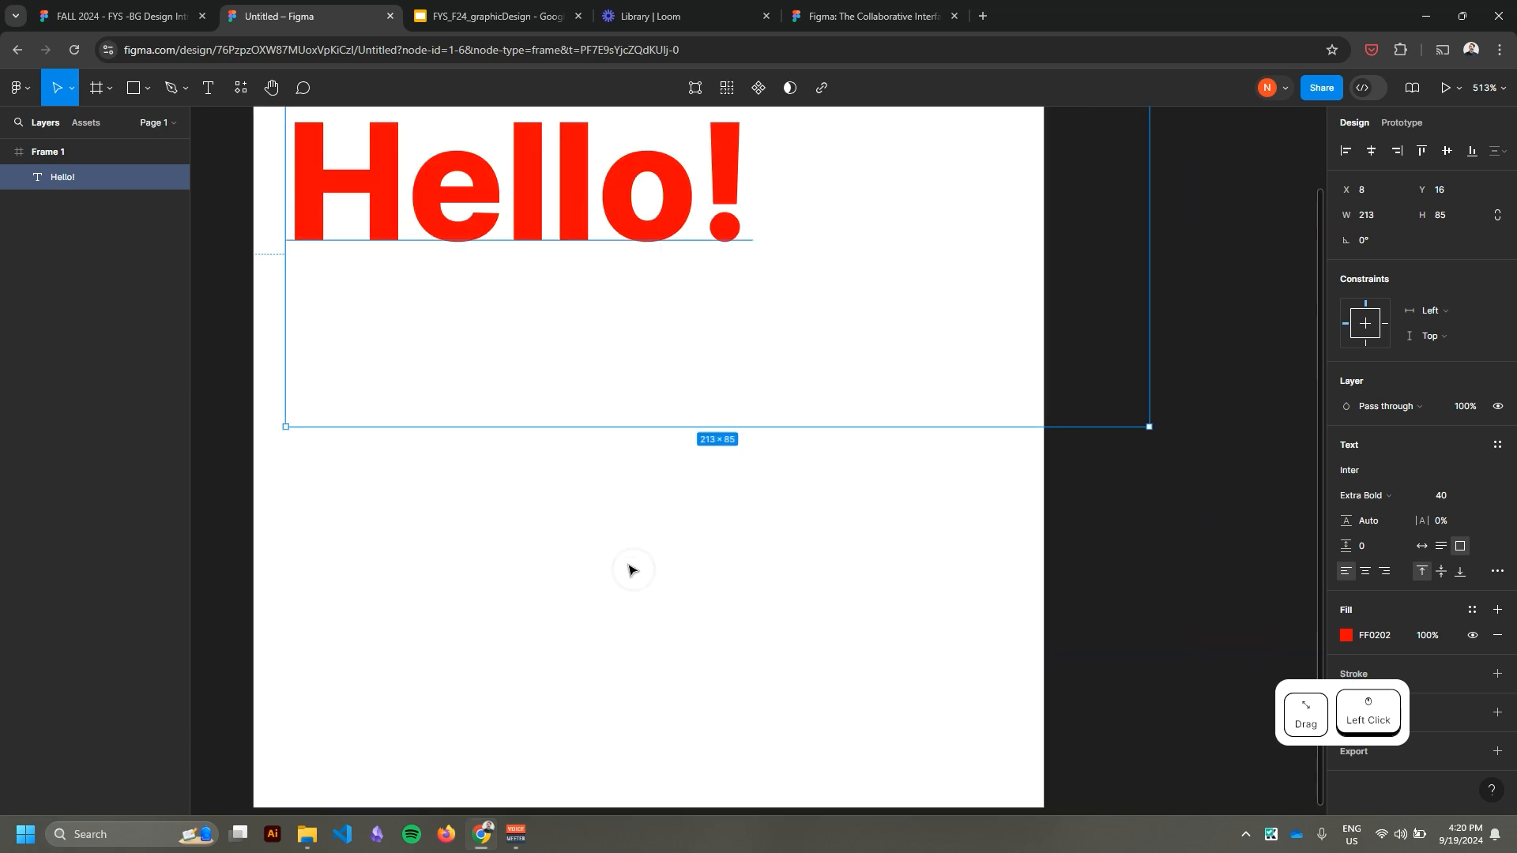
pyautogui.moveTo(598, 521); pyautogui.dragTo(637, 574)
# Create a separate text box about 117 × 23 below "Hello!" with font size 20 and Regular weight.
pyautogui.click(200, 97)
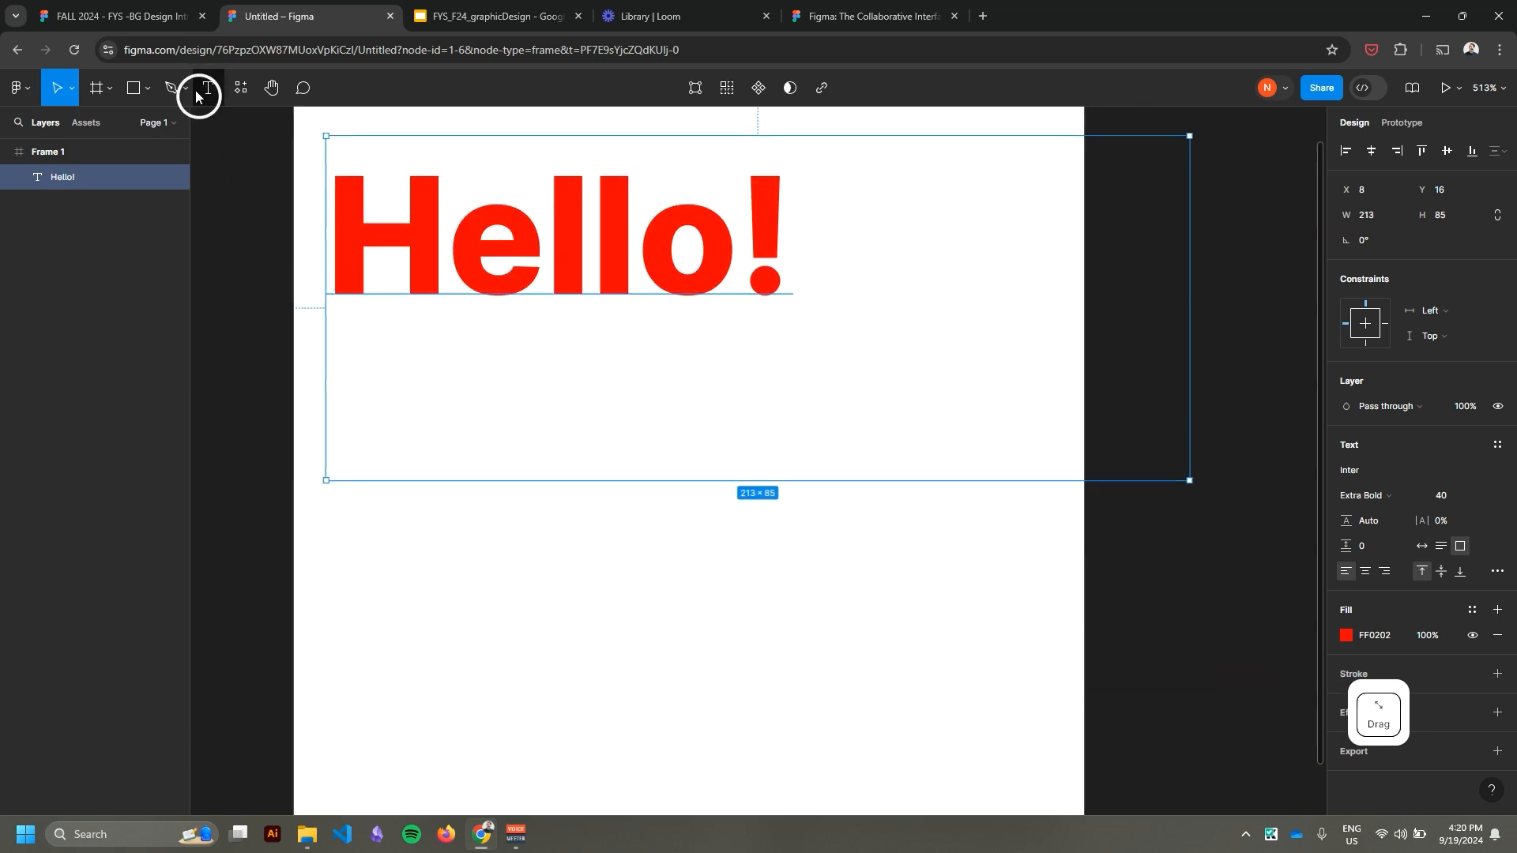
pyautogui.moveTo(384, 295); pyautogui.dragTo(480, 491)
pyautogui.moveTo(337, 521); pyautogui.dragTo(822, 609)
pyautogui.click(1446, 495)
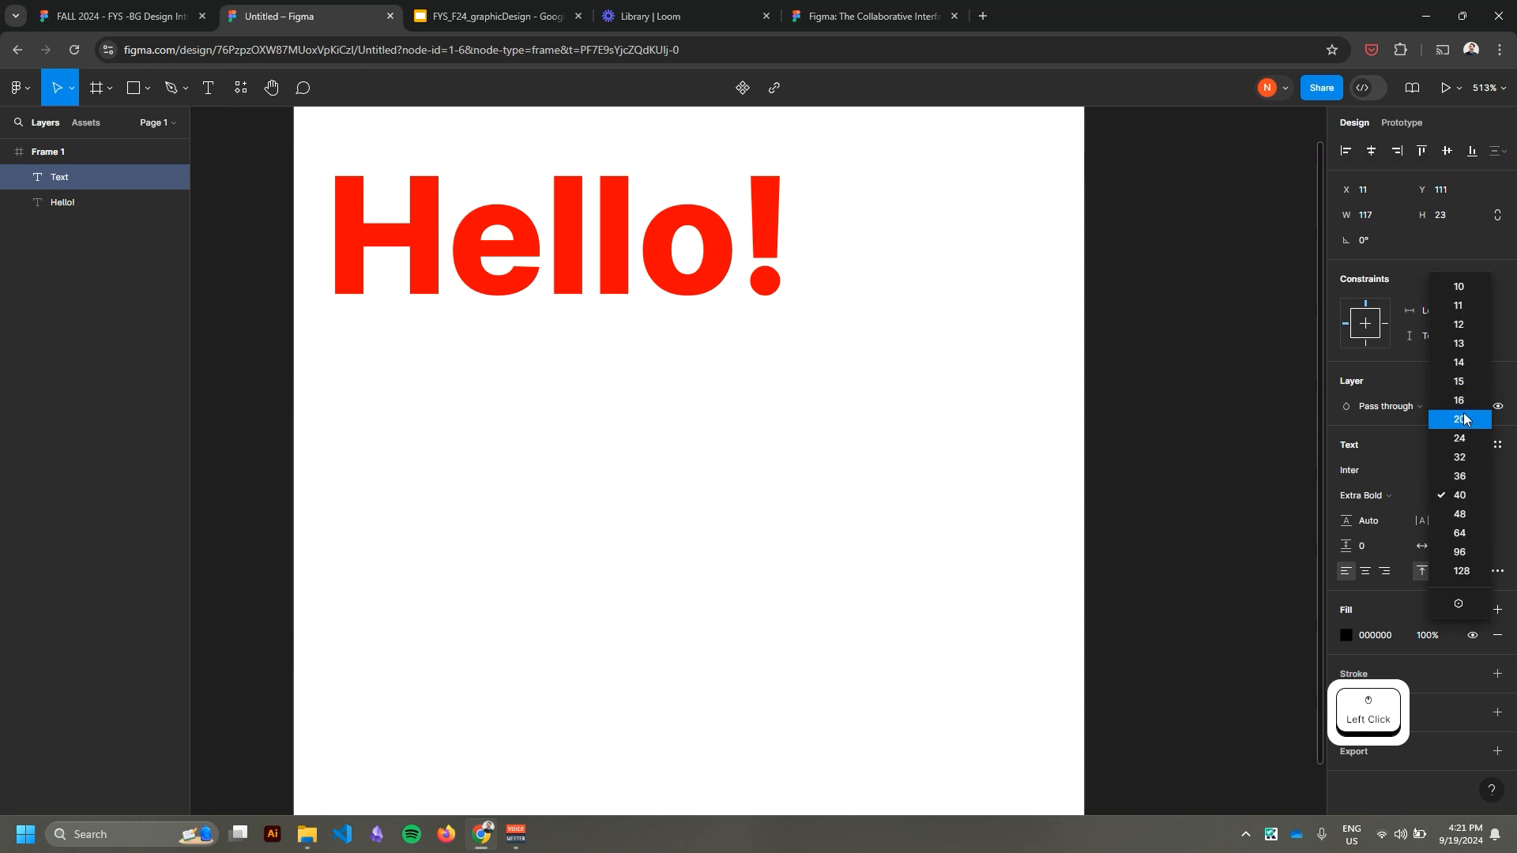
pyautogui.click(1461, 419)
pyautogui.click(1412, 494)
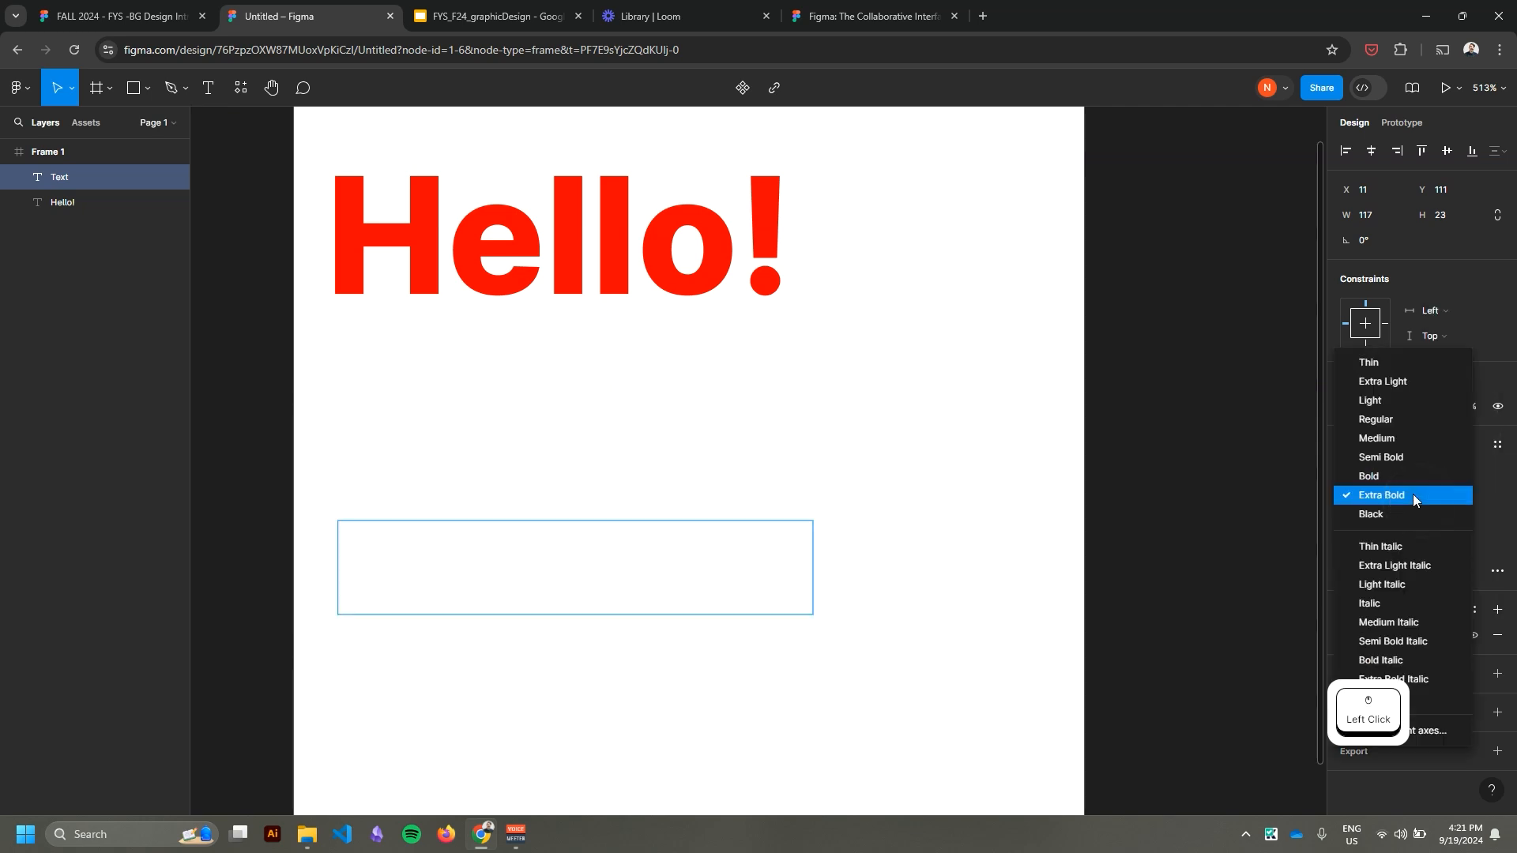
pyautogui.click(1395, 421)
# Enter "small text here!" in the new text box, reduce its font size to 13 and deselect it.
pyautogui.click(488, 557)
pyautogui.write('small')
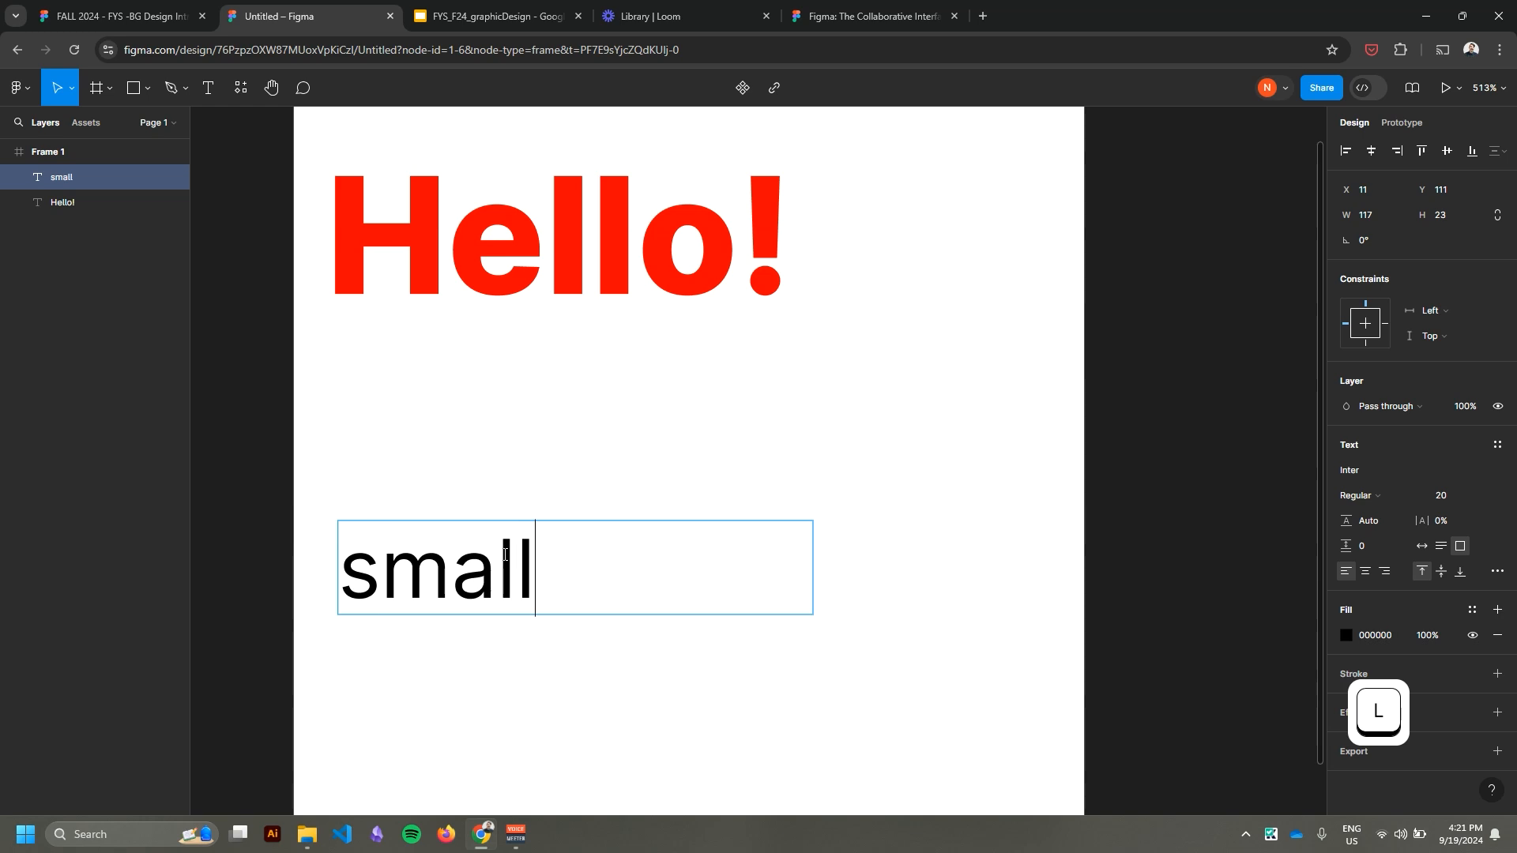
pyautogui.write(' text here!')
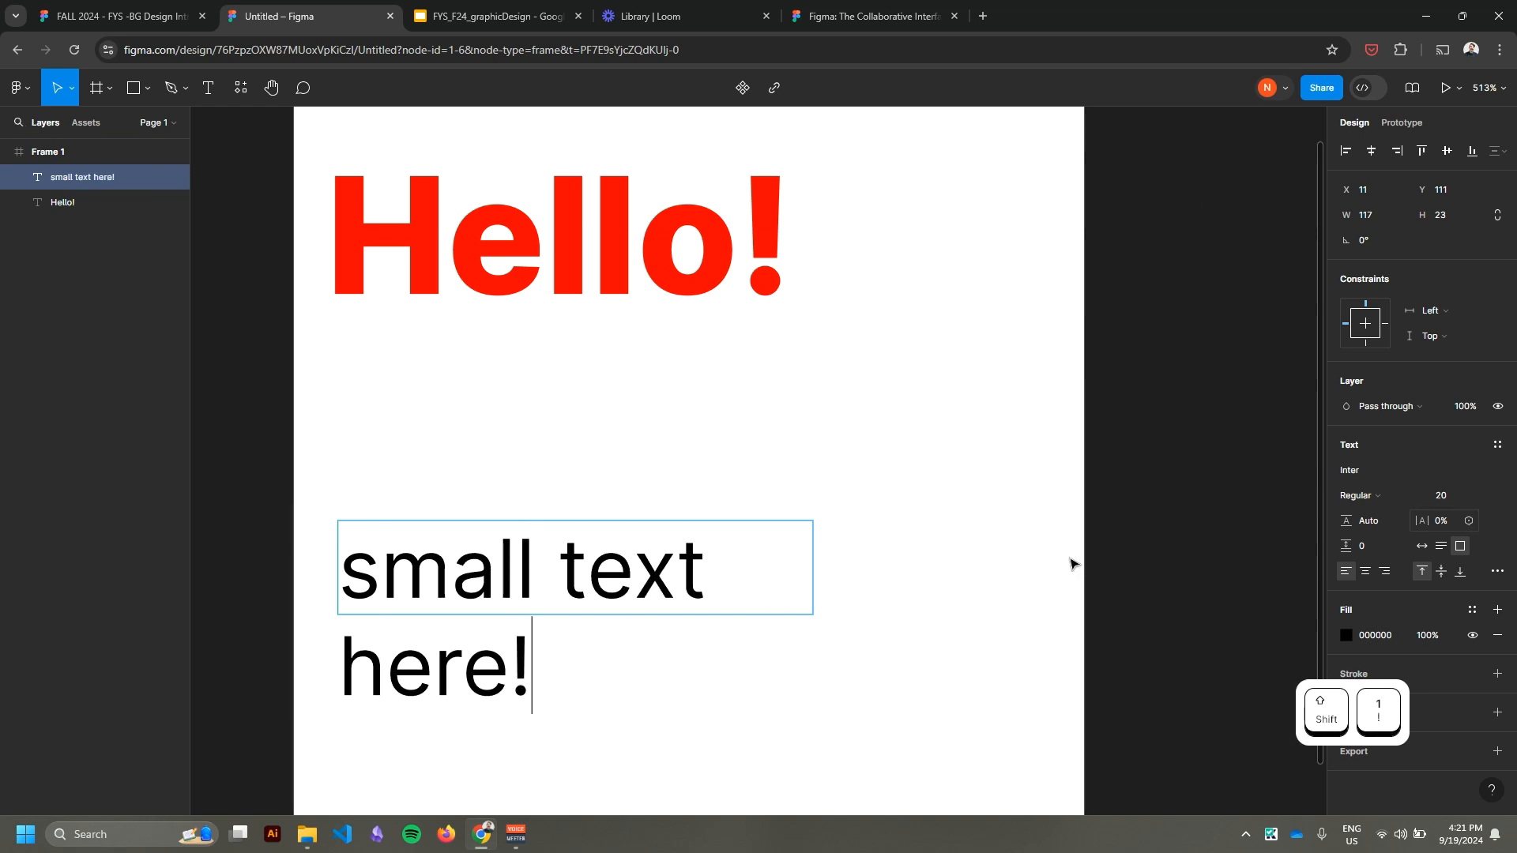
pyautogui.click(904, 580)
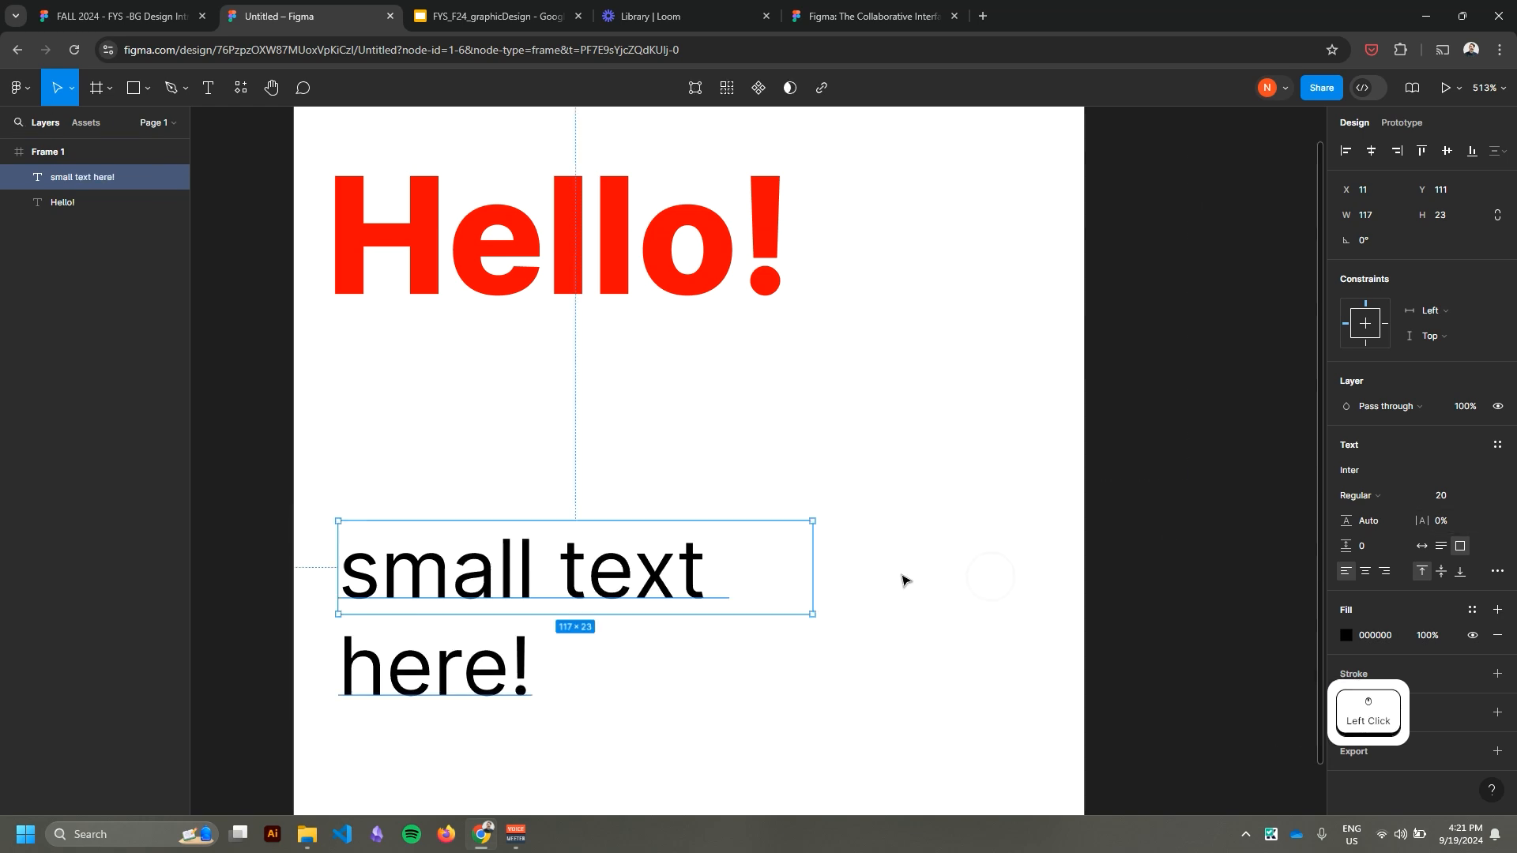
pyautogui.click(1493, 499)
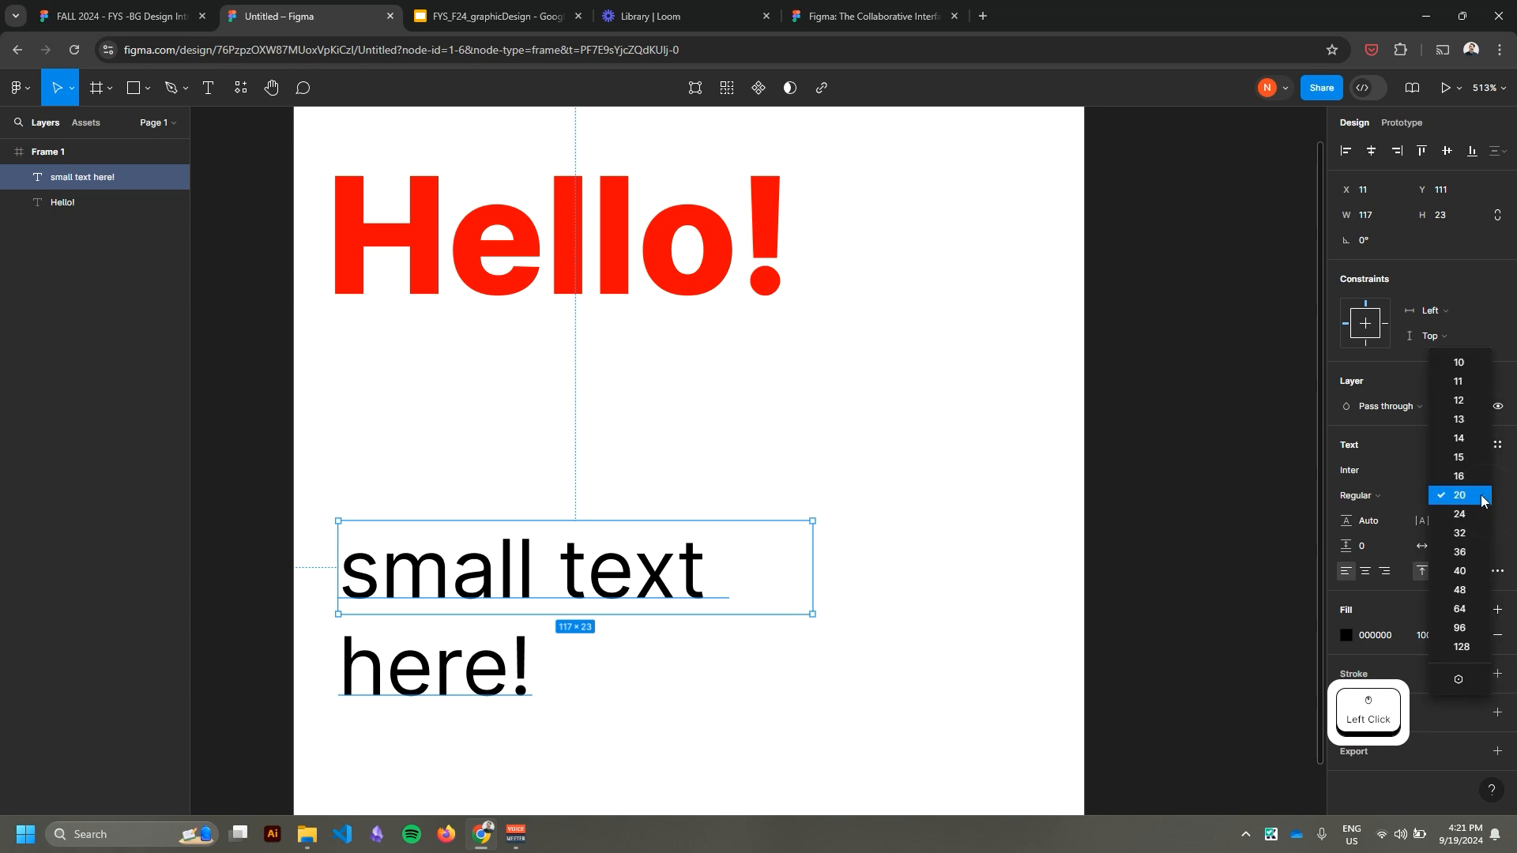
pyautogui.click(1459, 420)
pyautogui.click(741, 612)
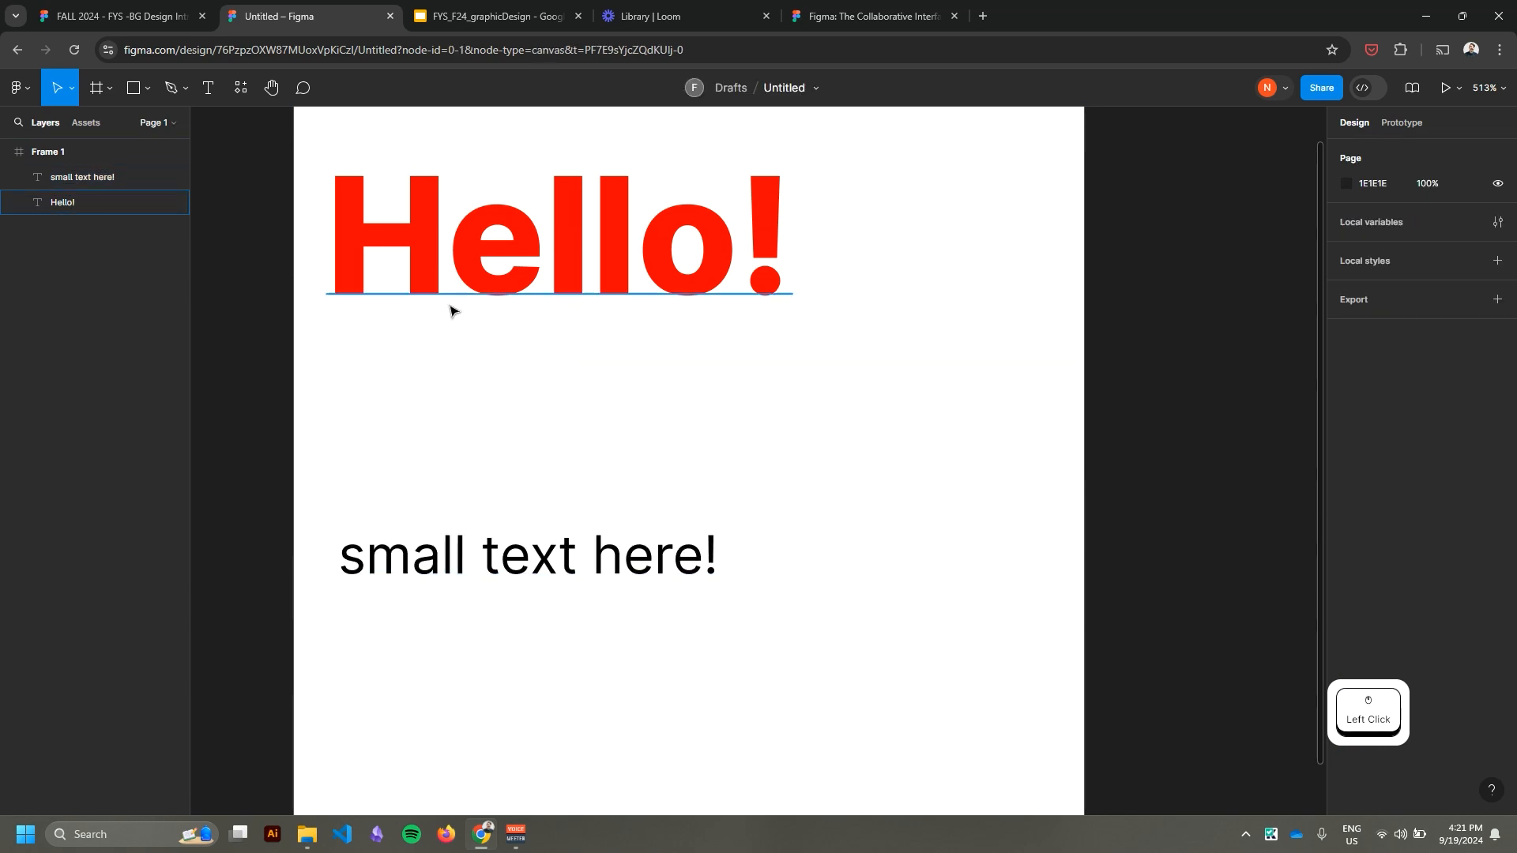
# Shrink the "Hello!" text box to about 130 × 45 and arrange it near X 5, Y 33 with the small text directly beneath.
pyautogui.click(482, 415)
pyautogui.moveTo(482, 415); pyautogui.dragTo(587, 499)
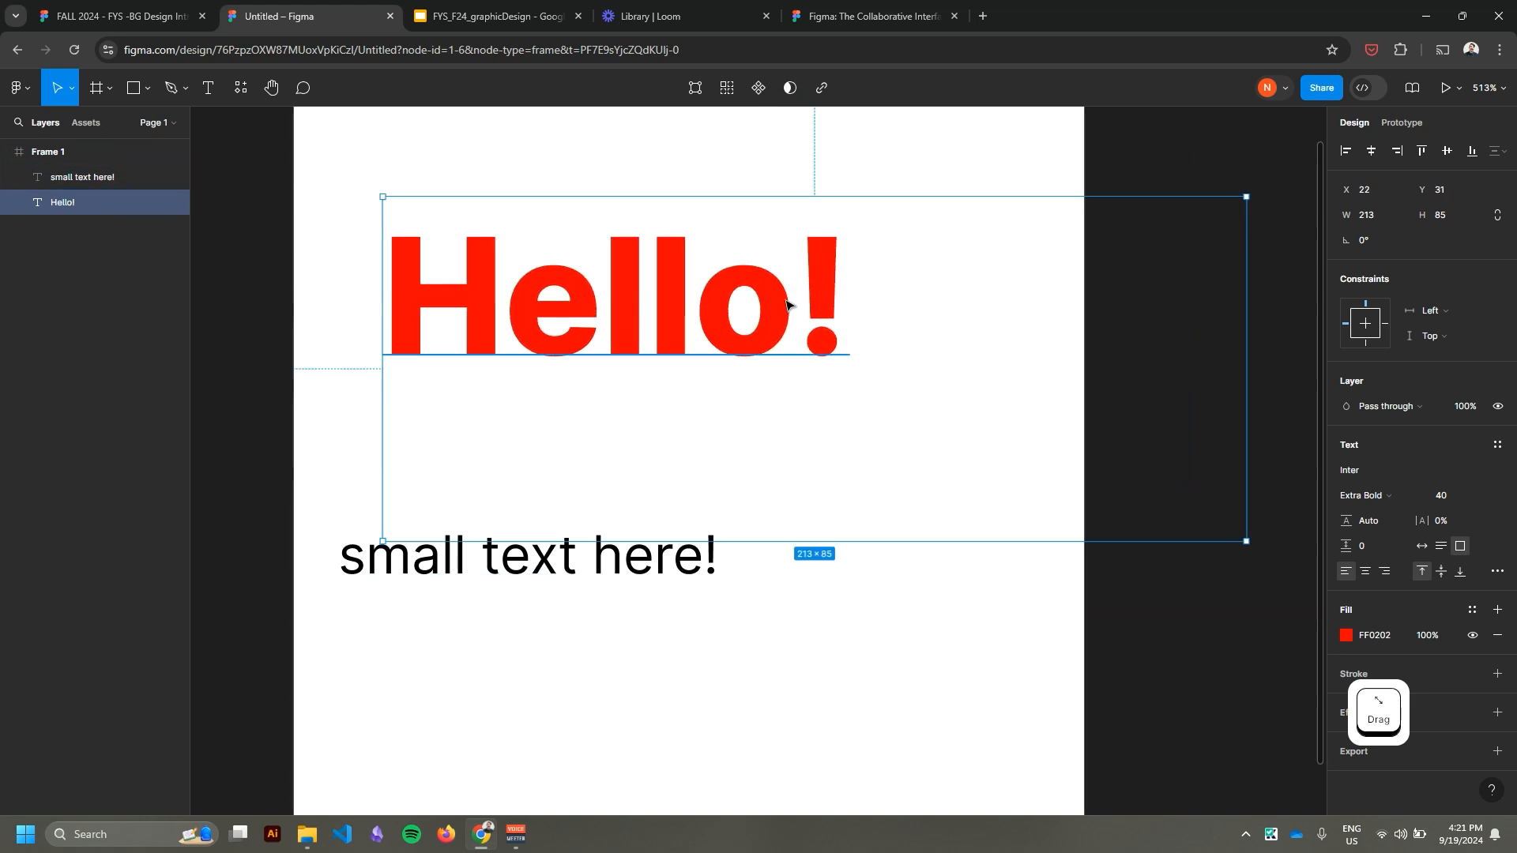
pyautogui.moveTo(734, 324); pyautogui.dragTo(665, 369)
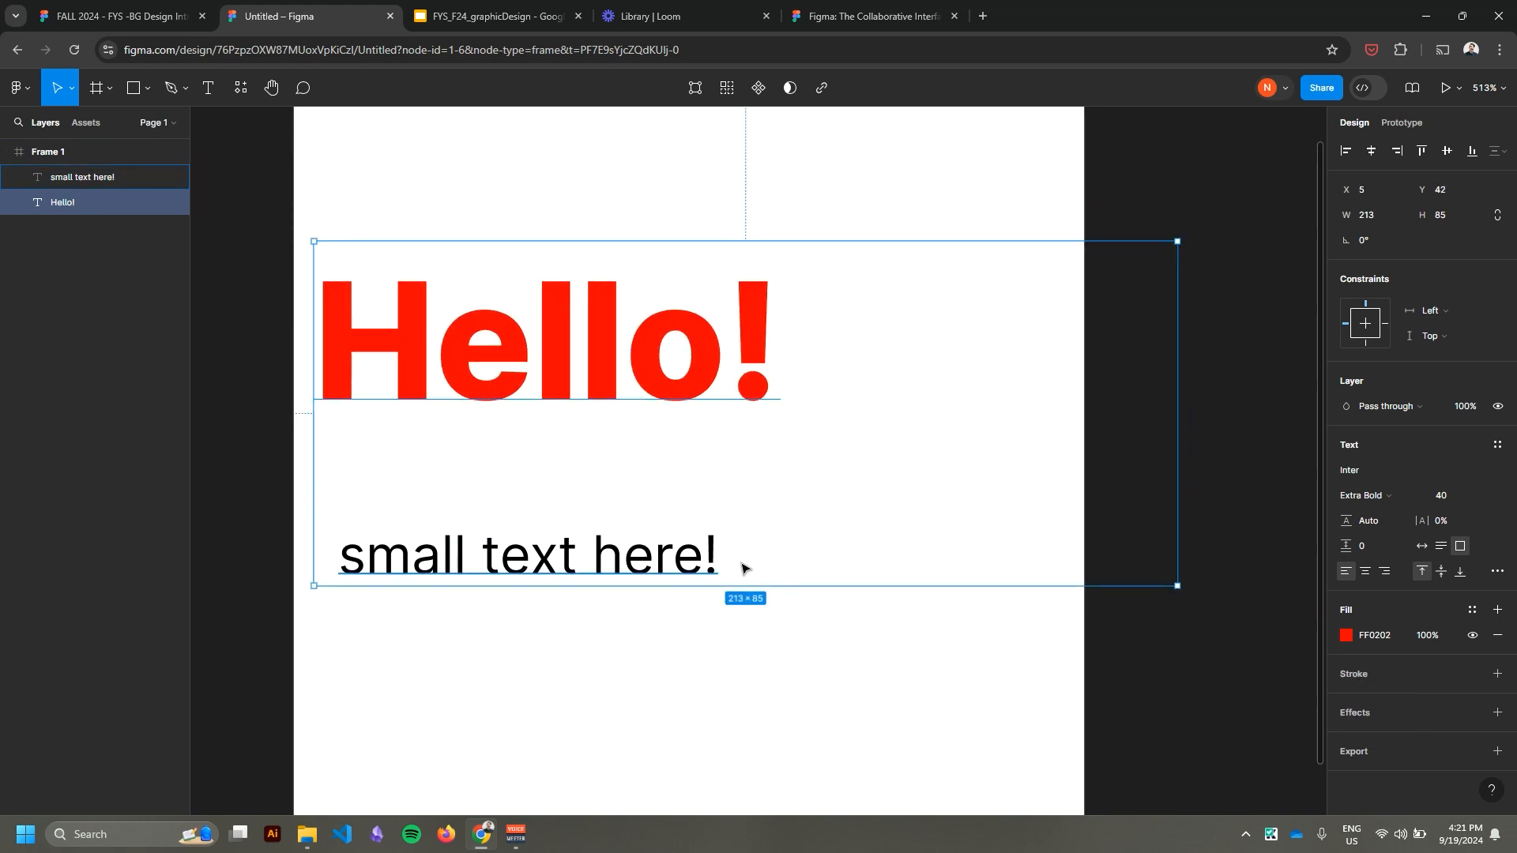
pyautogui.moveTo(1177, 585); pyautogui.dragTo(840, 424)
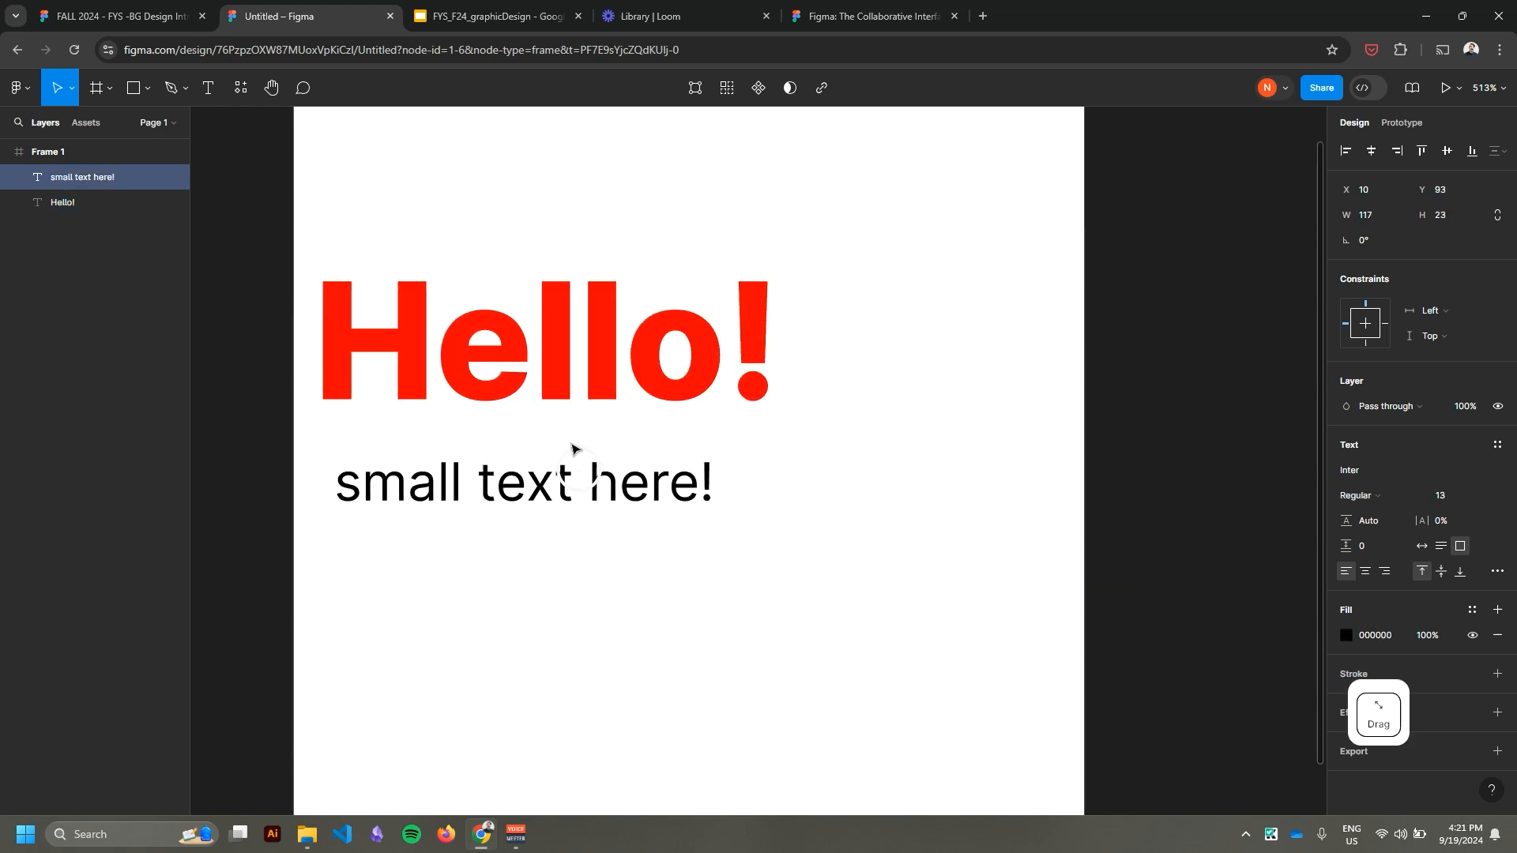
pyautogui.click(566, 319)
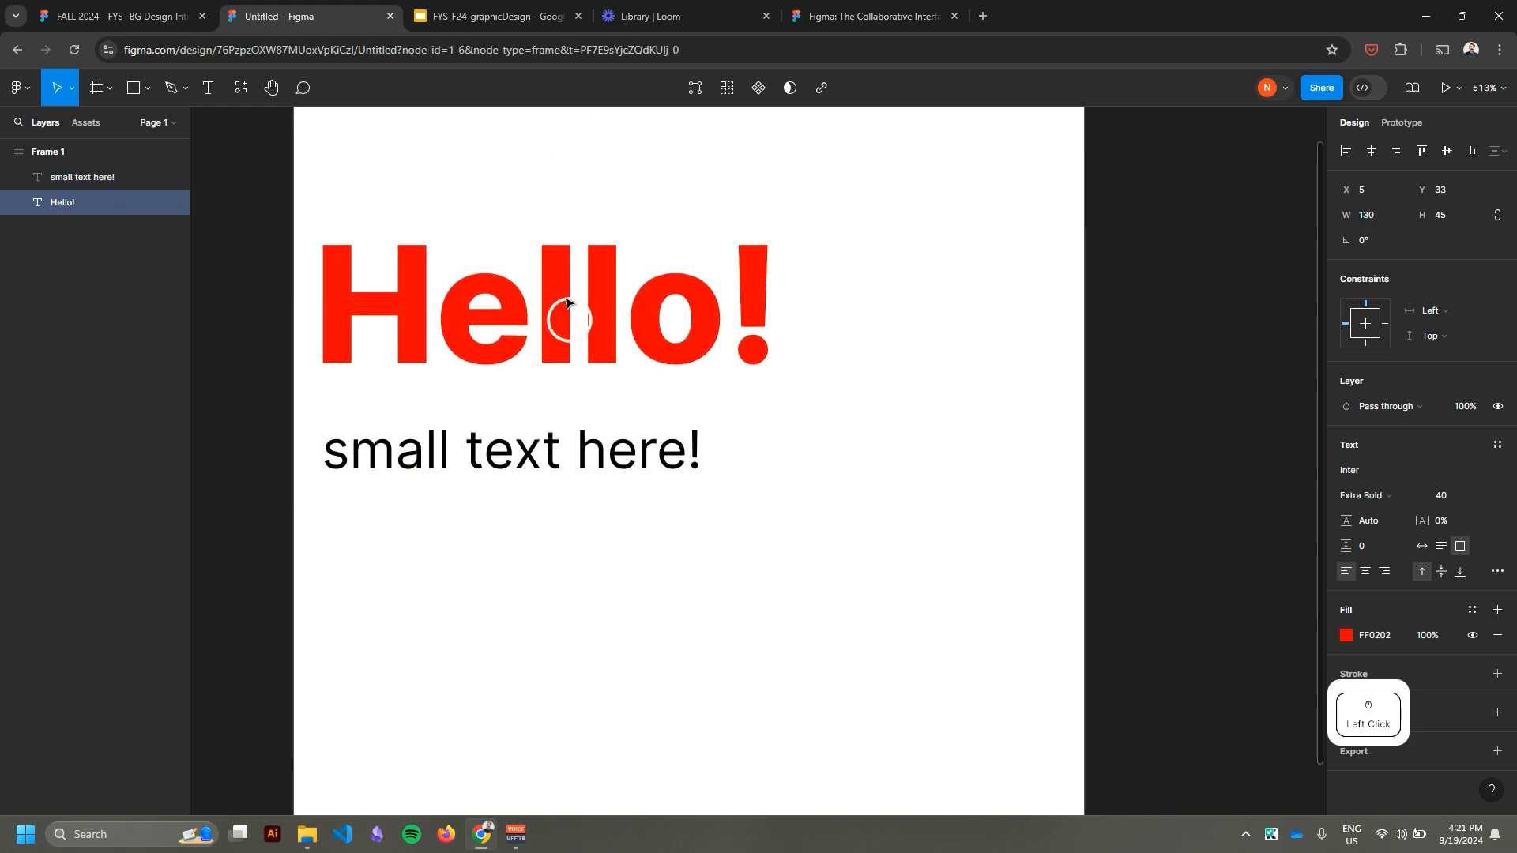